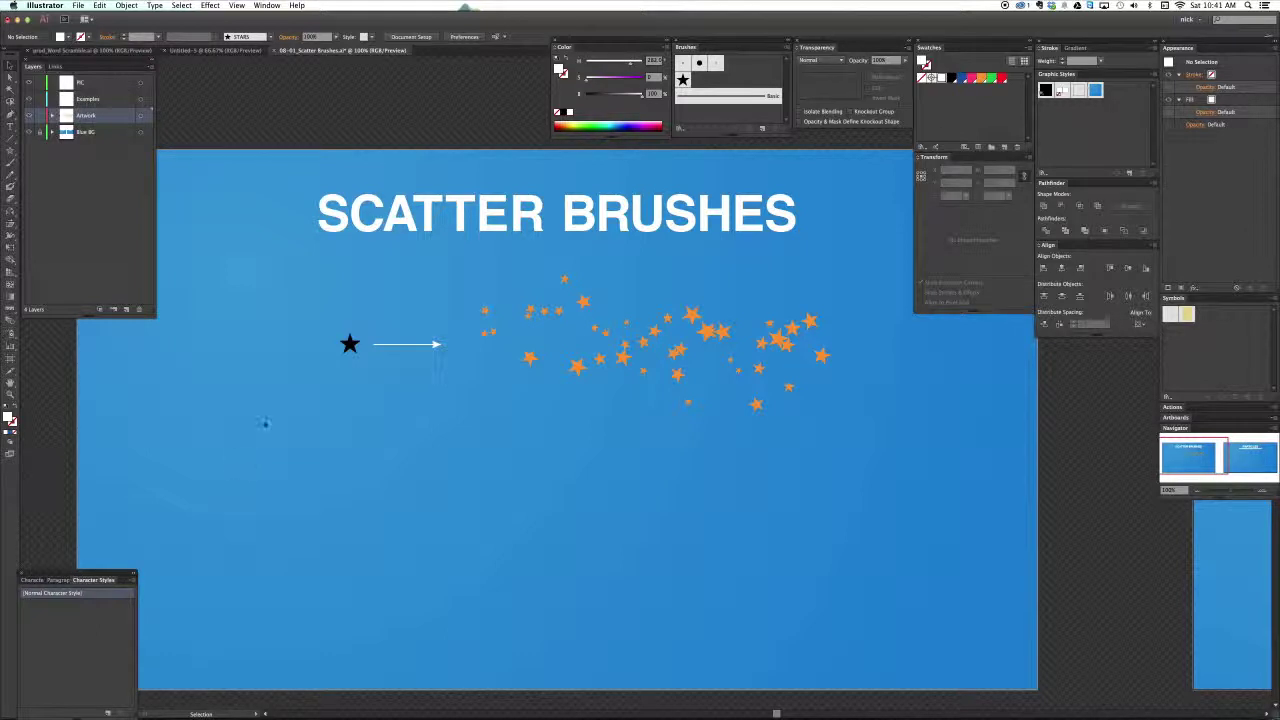
Create a new Scatter Brush from the black star on the artboard
click(349, 343)
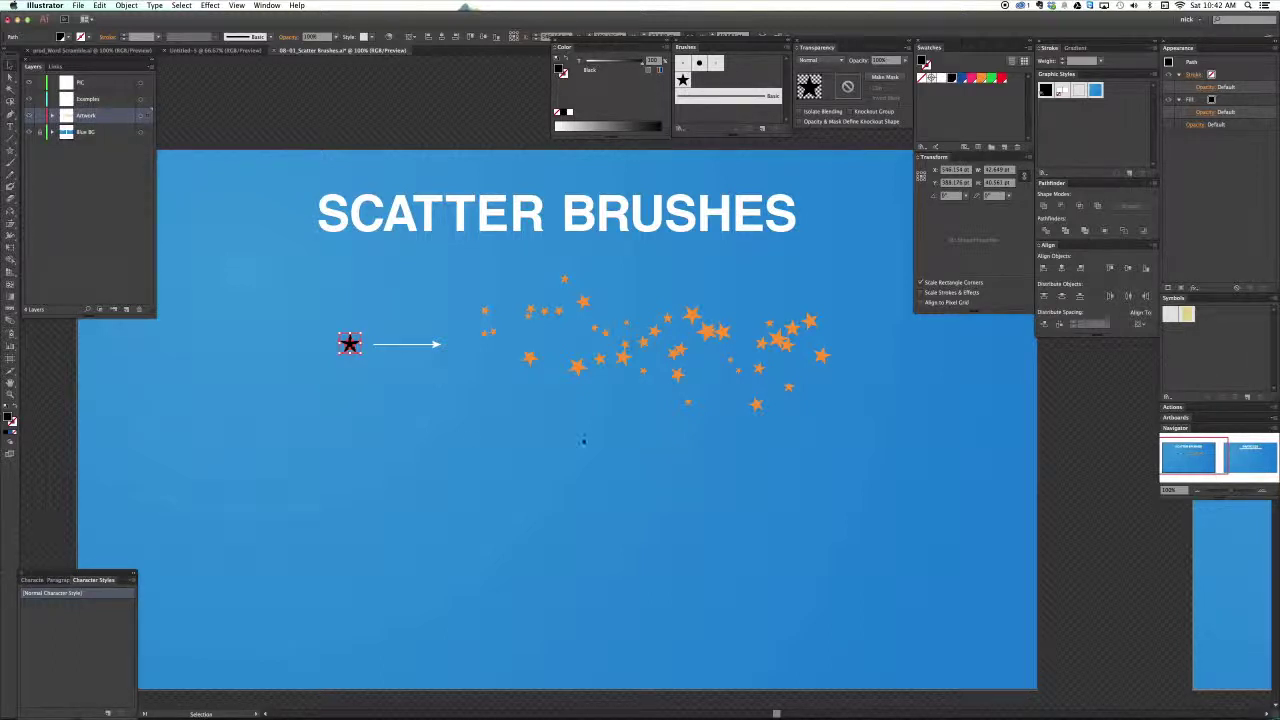
click(405, 395)
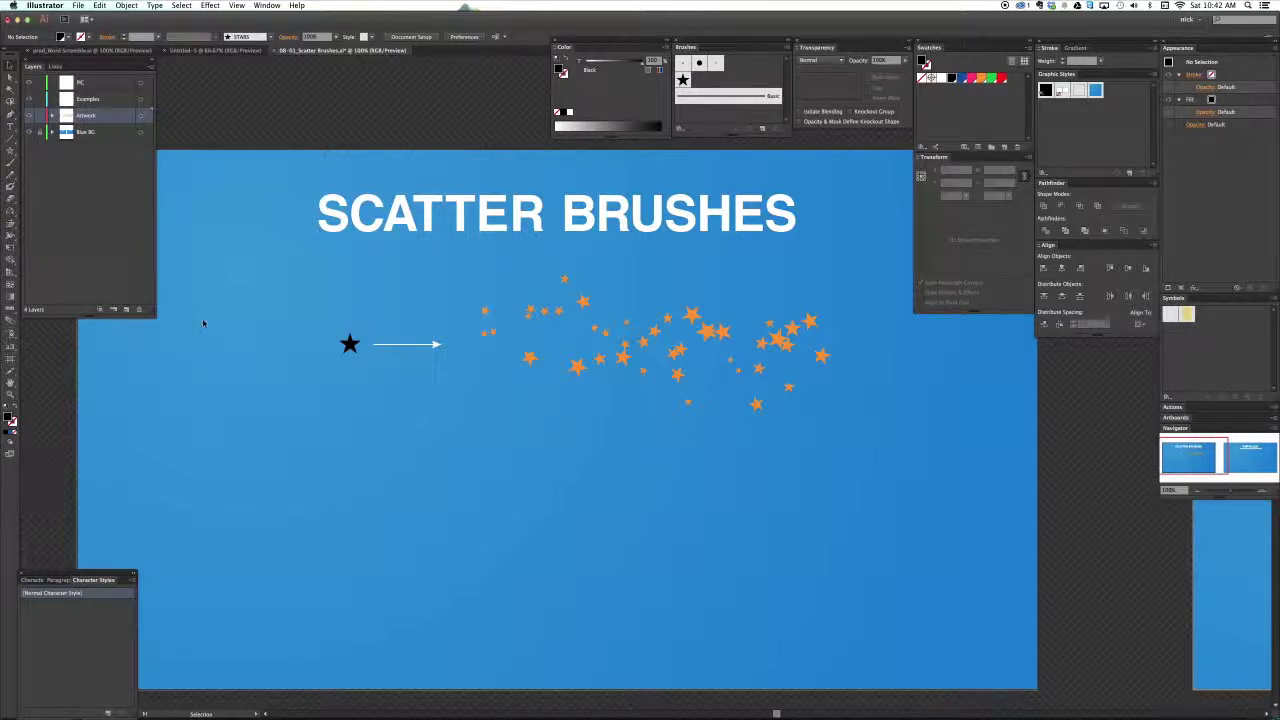
click(349, 344)
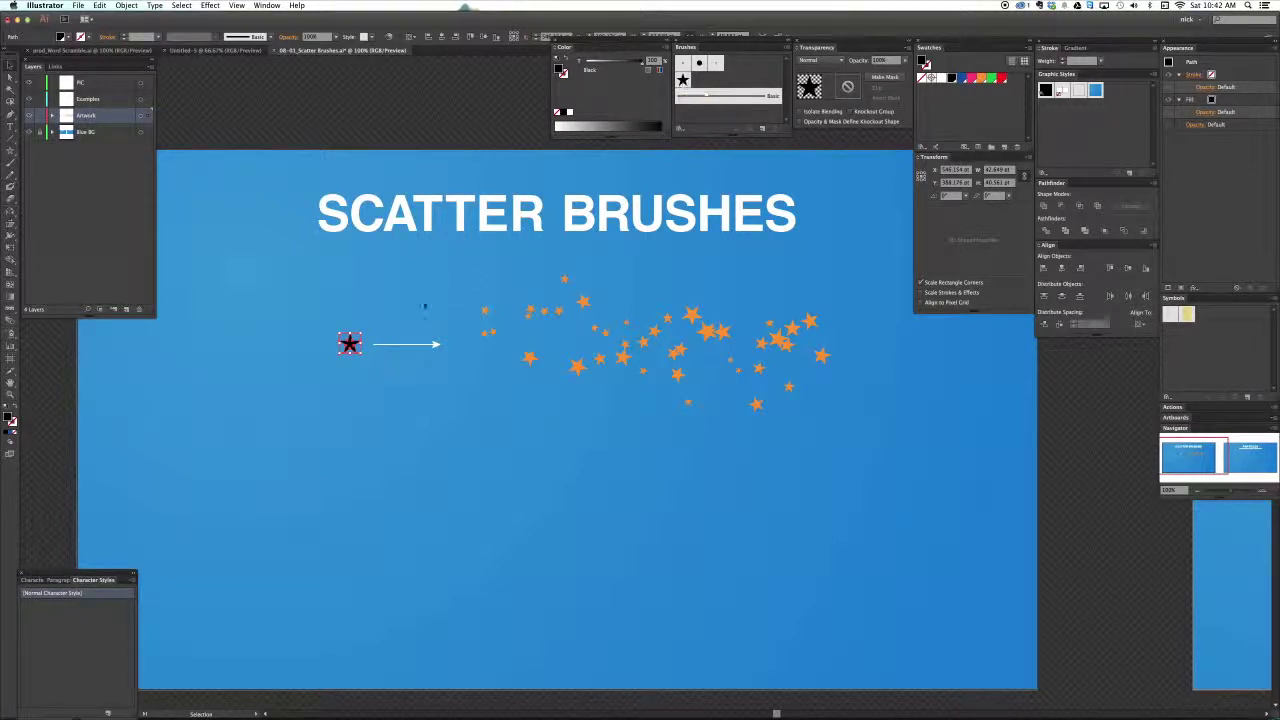
drag(350, 344, 728, 89)
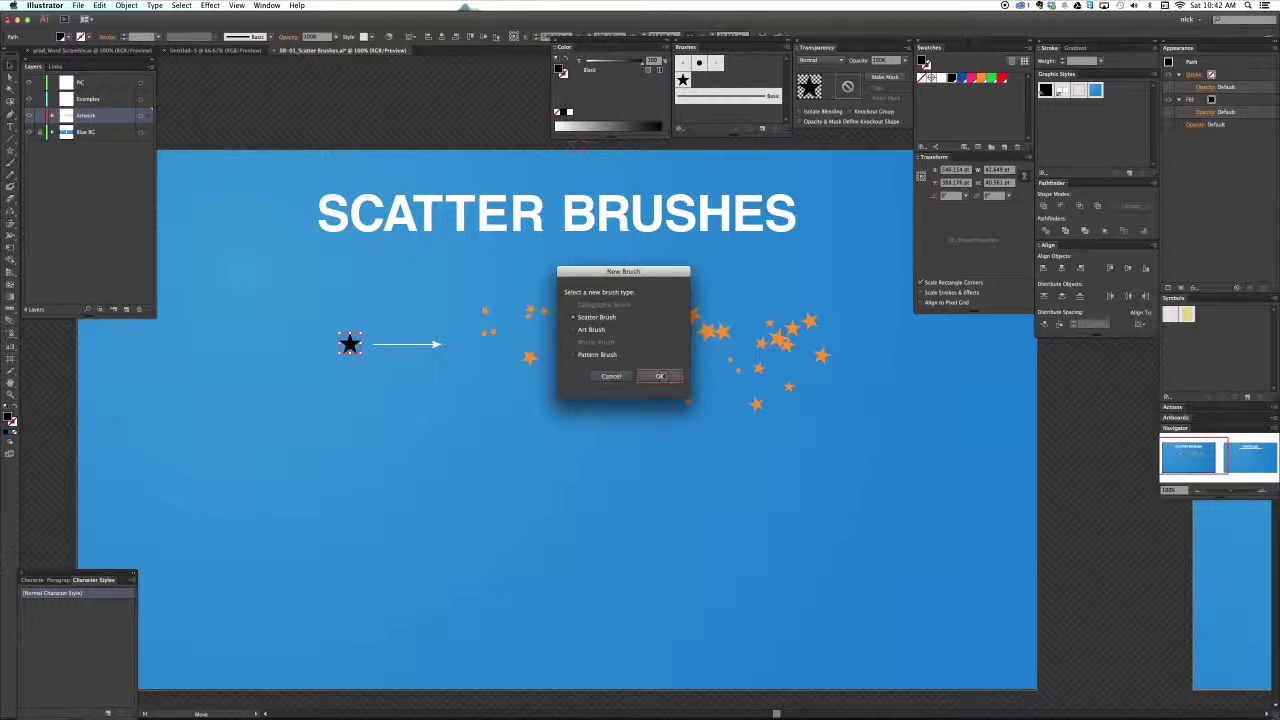
click(660, 376)
Name the scatter brush STAR 2 and leave its rotation relative to Page
drag(604, 241, 542, 253)
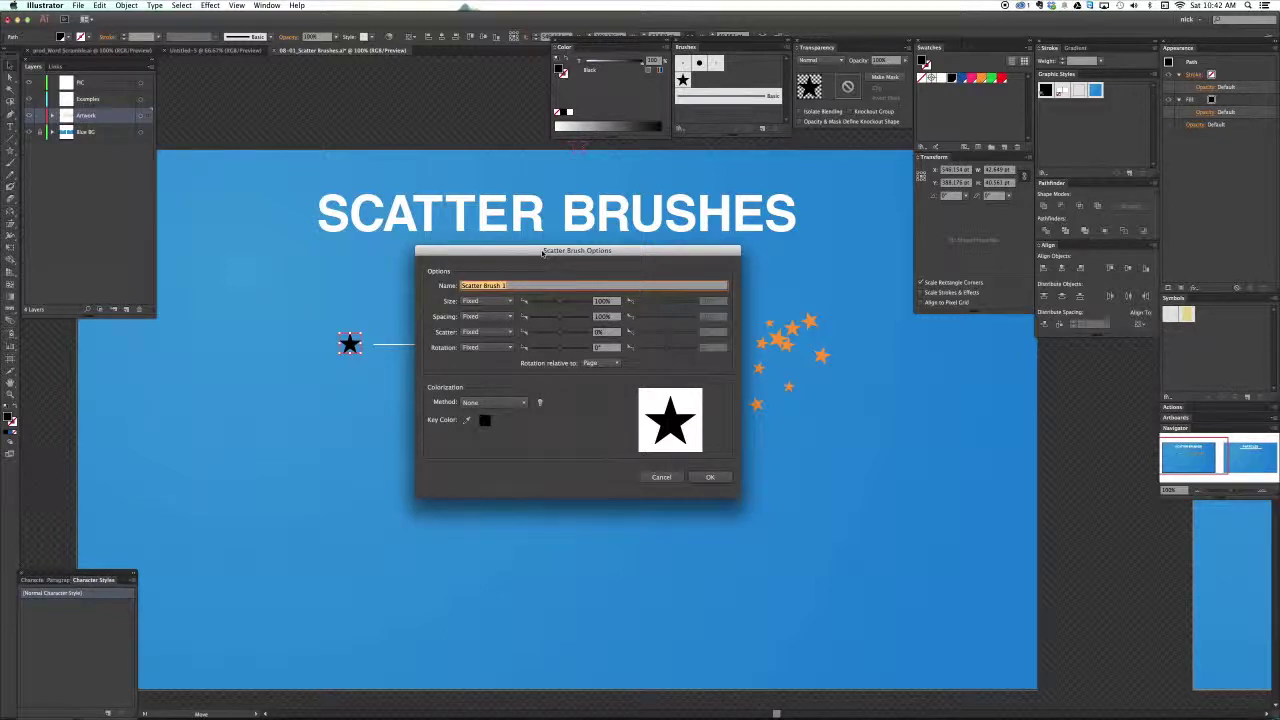
text(STAR b)
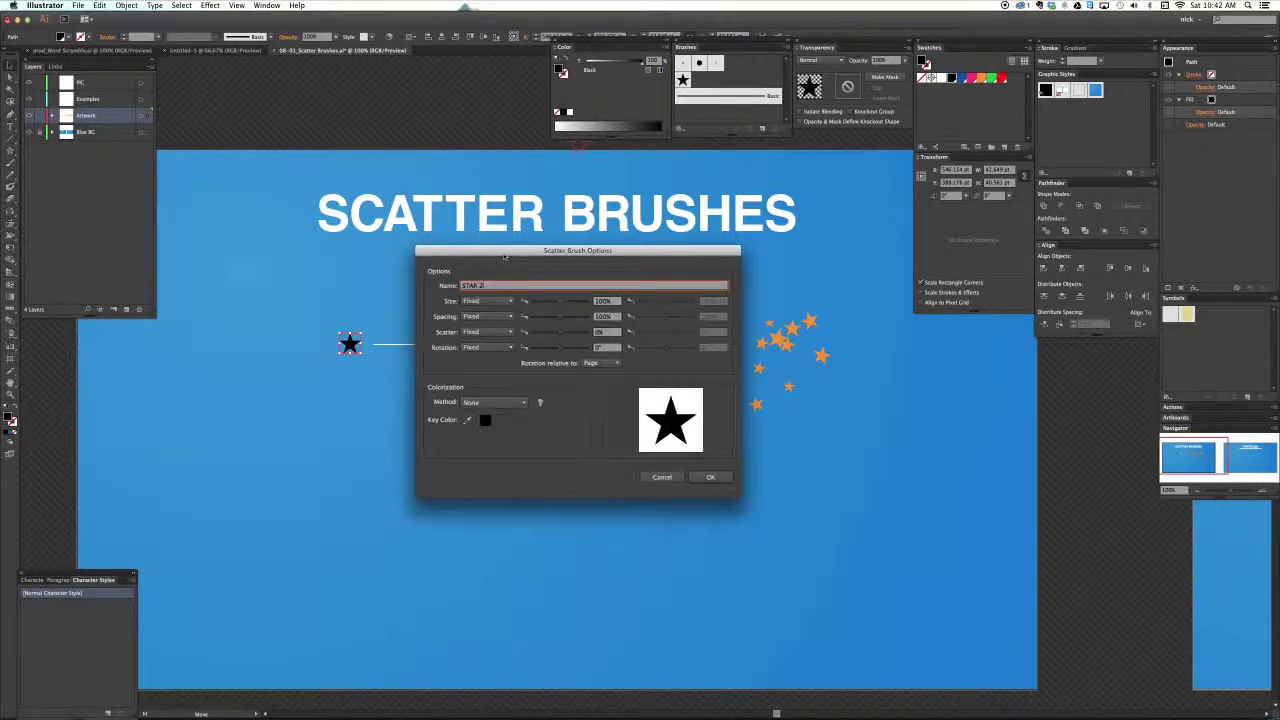
drag(505, 251, 517, 265)
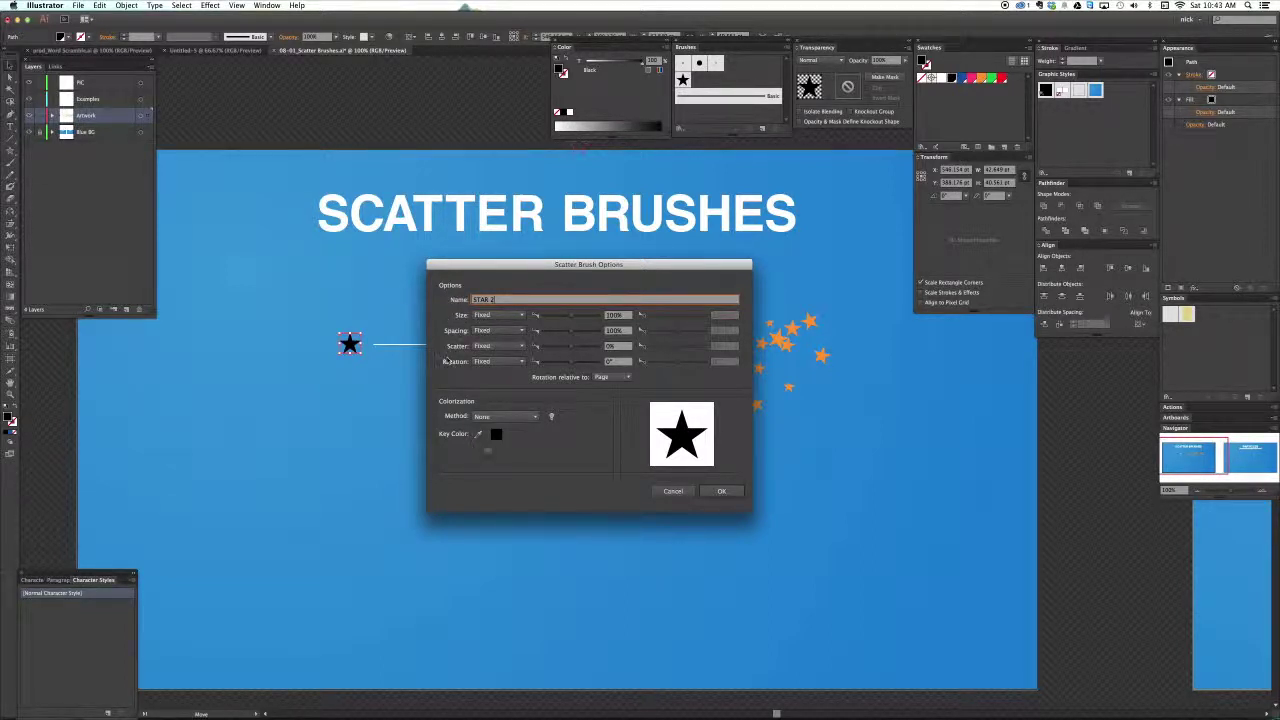
click(626, 377)
click(647, 384)
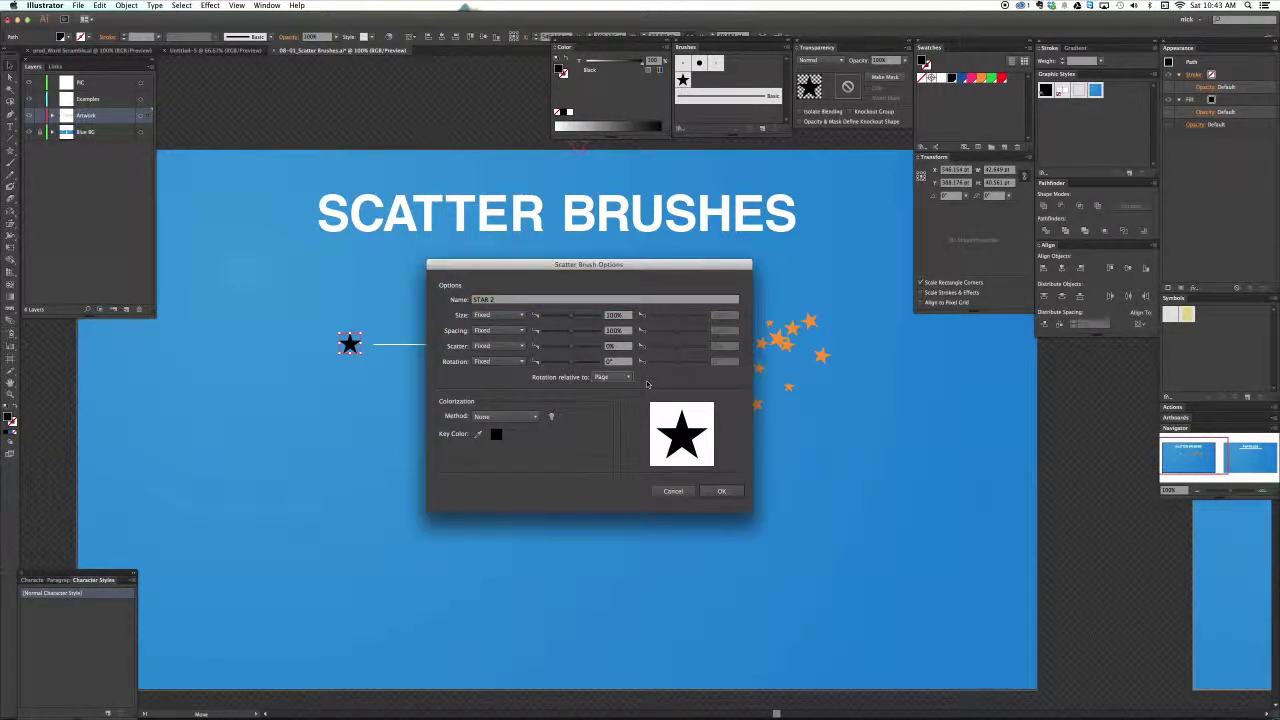
drag(538, 271, 540, 280)
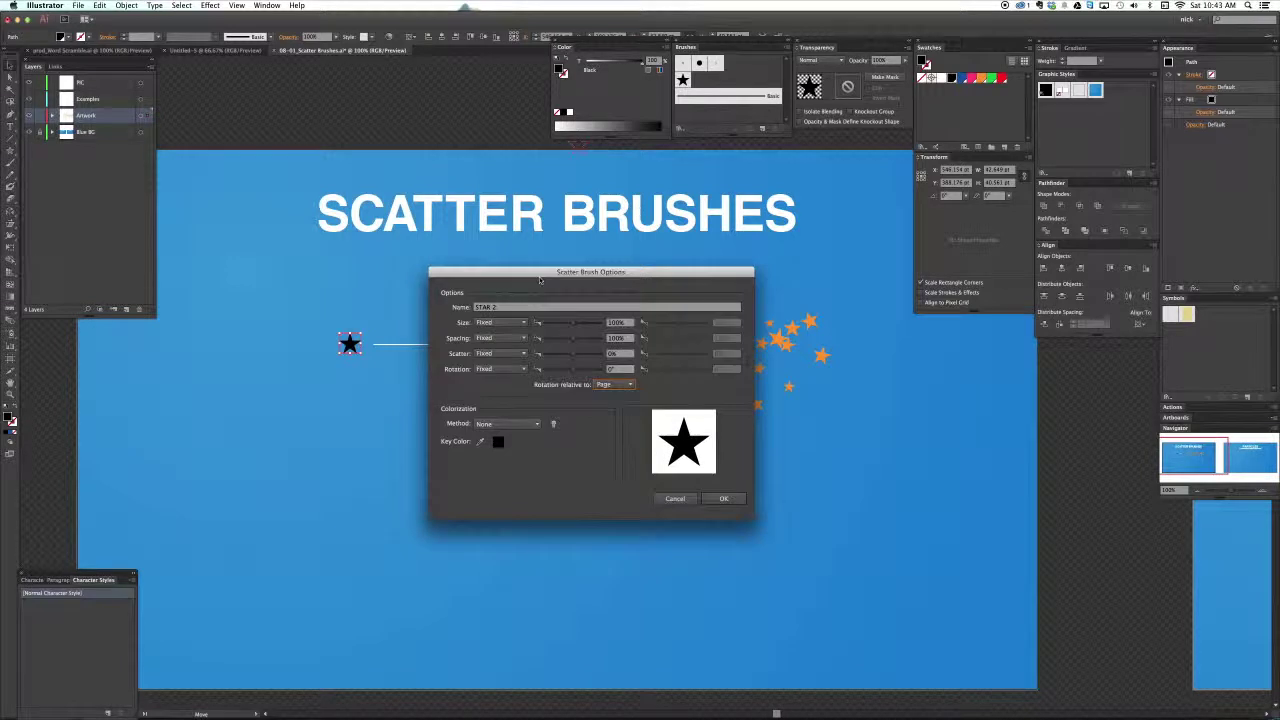
Set the star brush's Size variation to Random
click(493, 323)
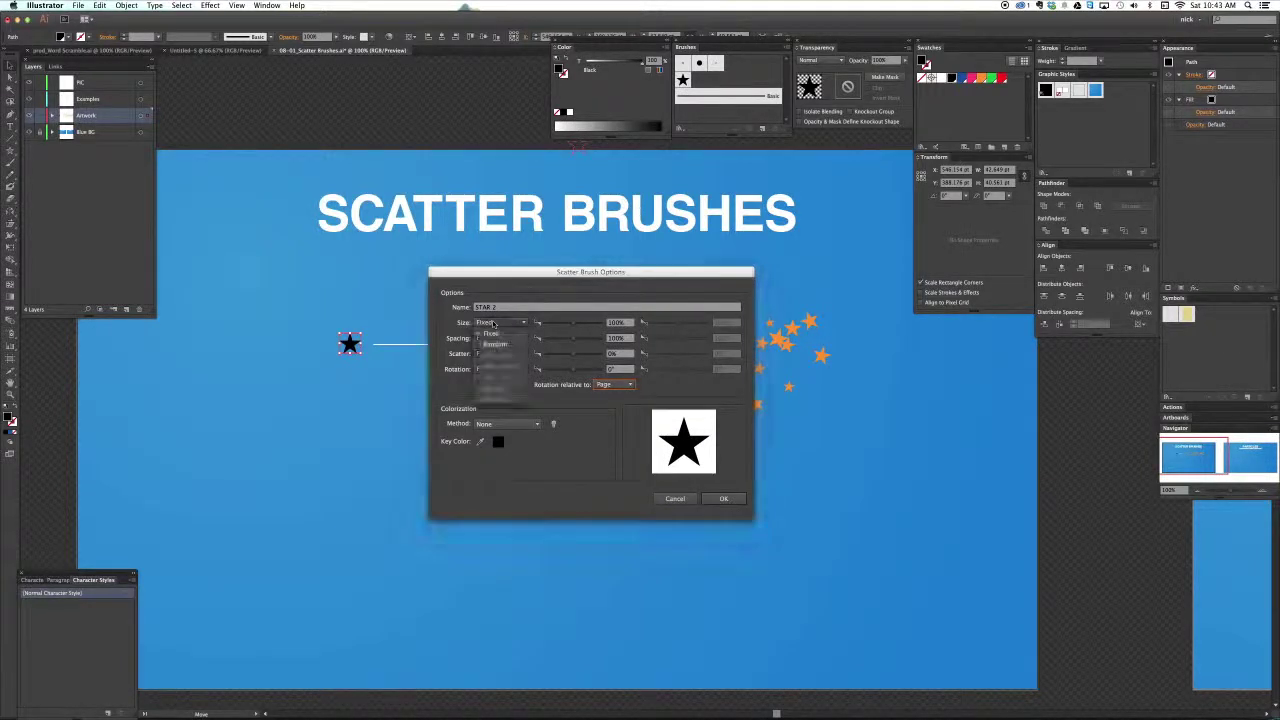
click(491, 333)
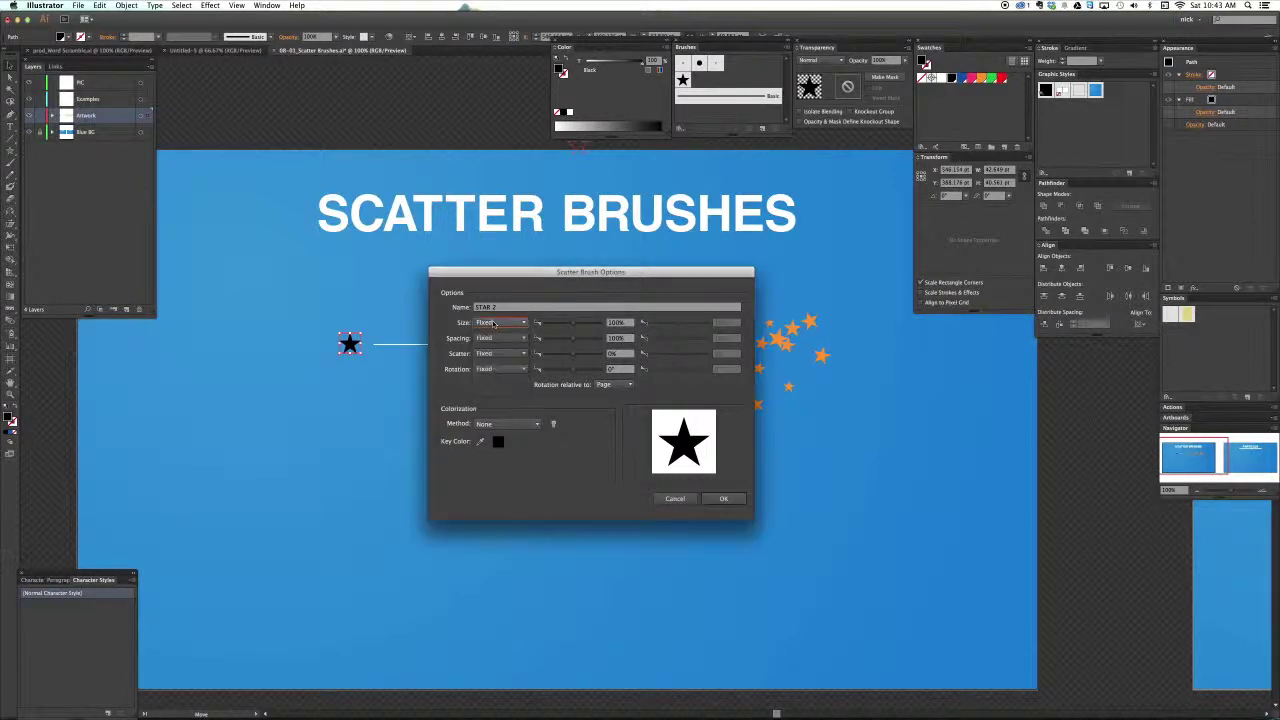
click(511, 329)
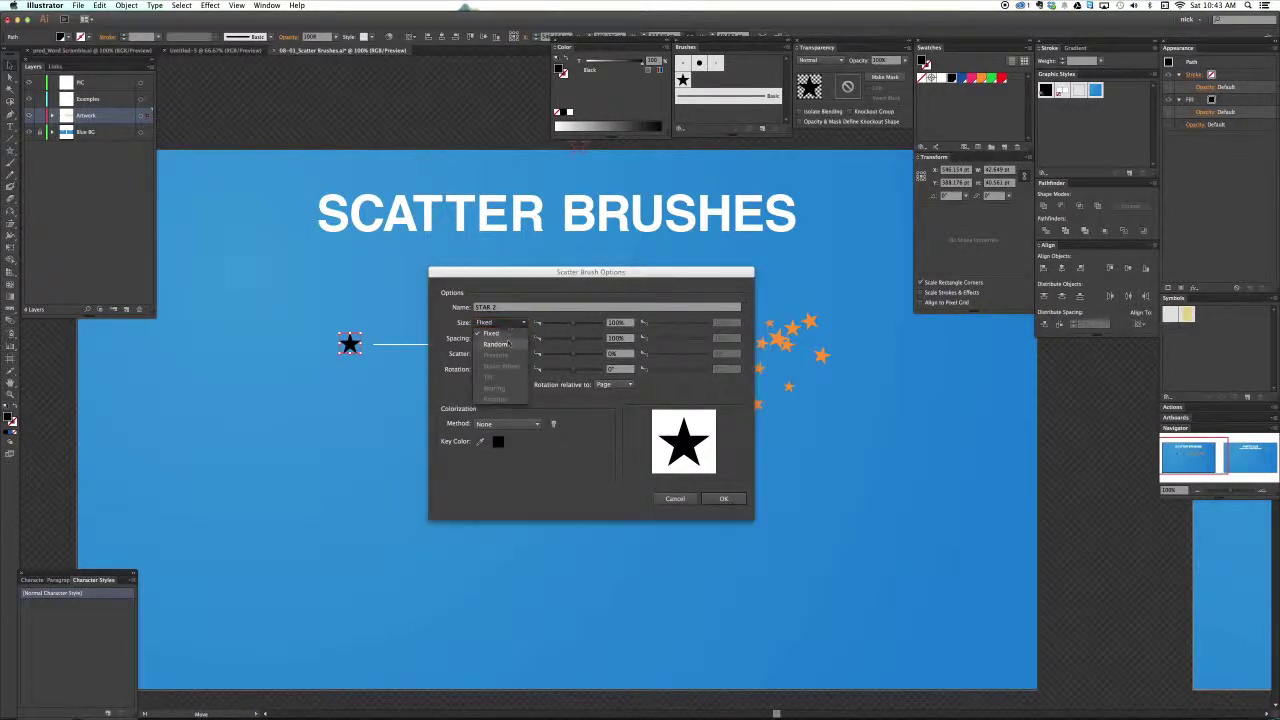
click(507, 345)
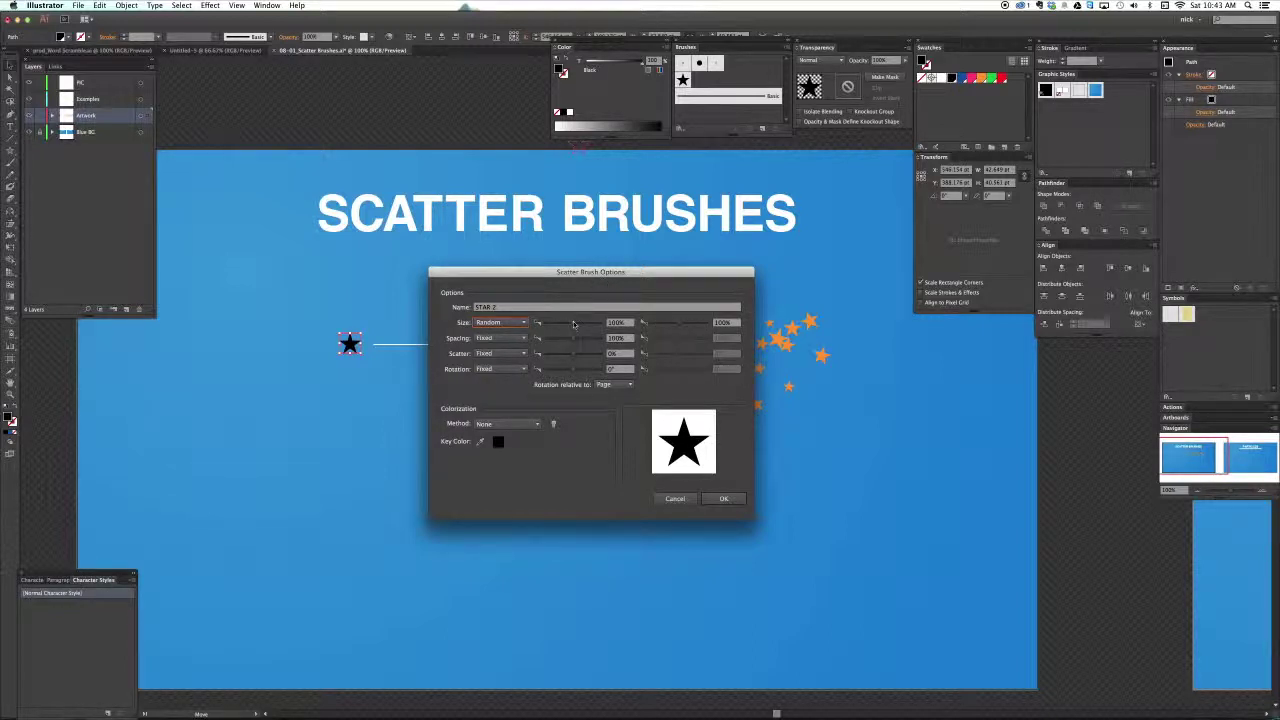
Try a minimum random size of 50% for the star brush
drag(570, 325, 555, 327)
click(560, 328)
text(50)
mouse_move(555, 272)
mouse_down()
mouse_move(567, 415)
mouse_move(584, 404)
mouse_up()
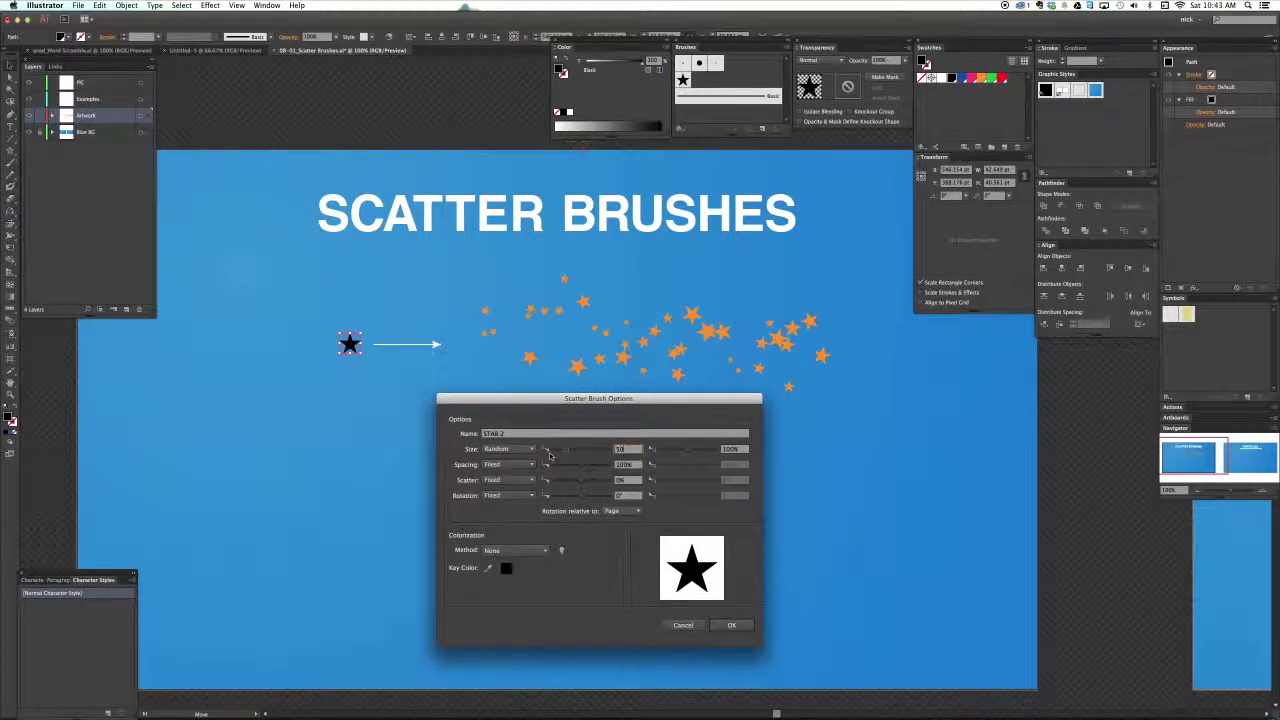
Lower the star brush's minimum random size to about 1%
drag(565, 452, 556, 453)
double_click(634, 451)
text(2)
key(Tab)
double_click(630, 452)
drag(684, 405, 634, 405)
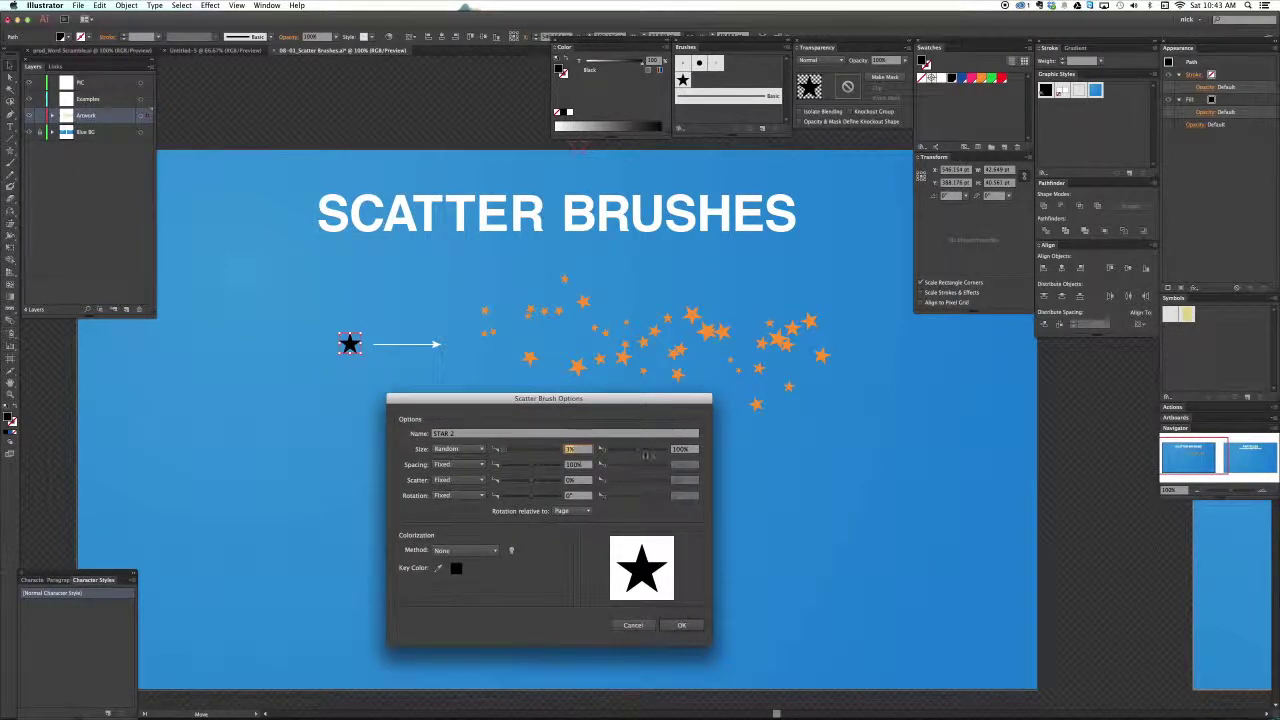
Try a maximum random size of about 270%, keeping the Size variation on Random
key(Tab)
text(371)
double_click(680, 450)
drag(646, 452, 641, 454)
click(472, 450)
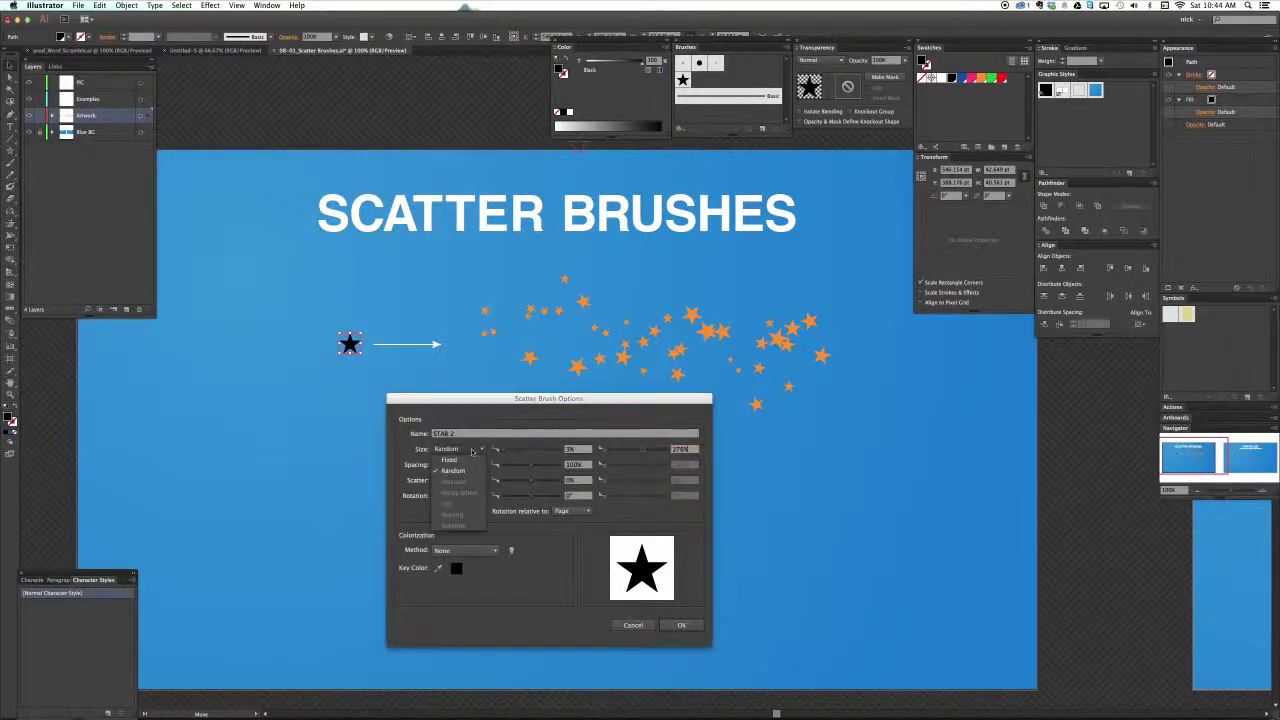
click(478, 453)
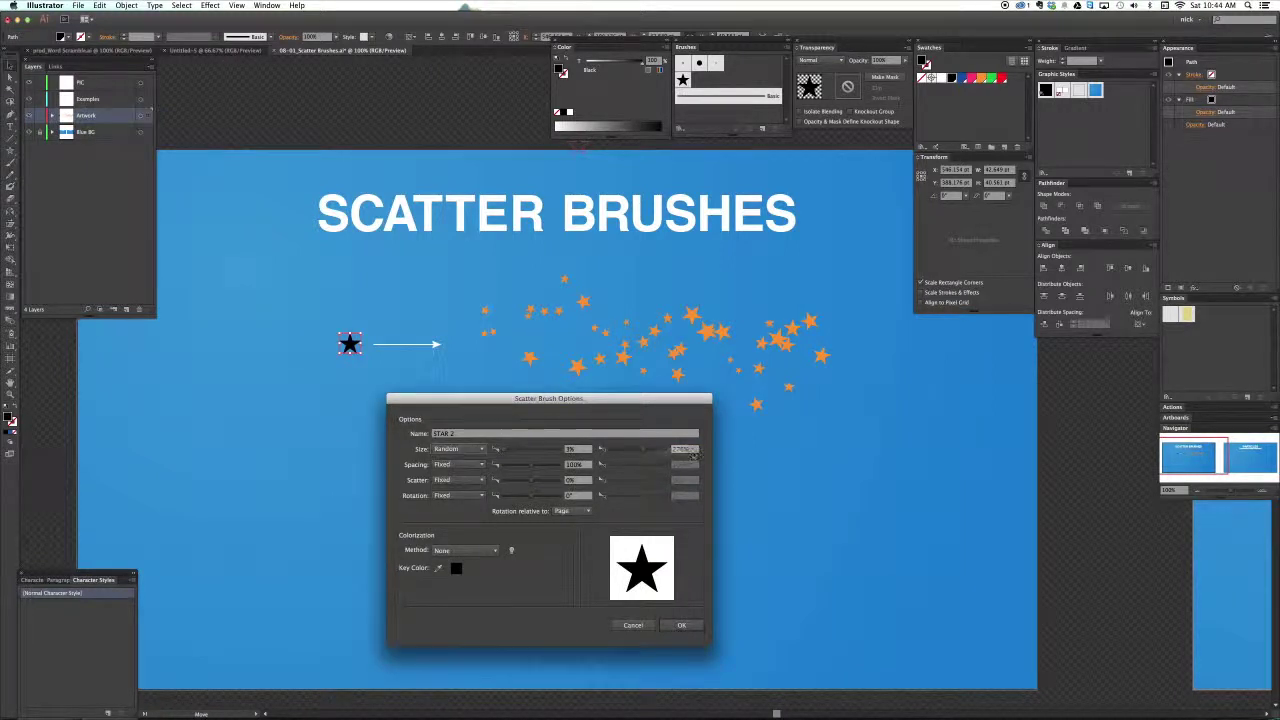
Try maximum random sizes of 1000% and 500% for the star brush
double_click(680, 449)
text(1000)
double_click(683, 450)
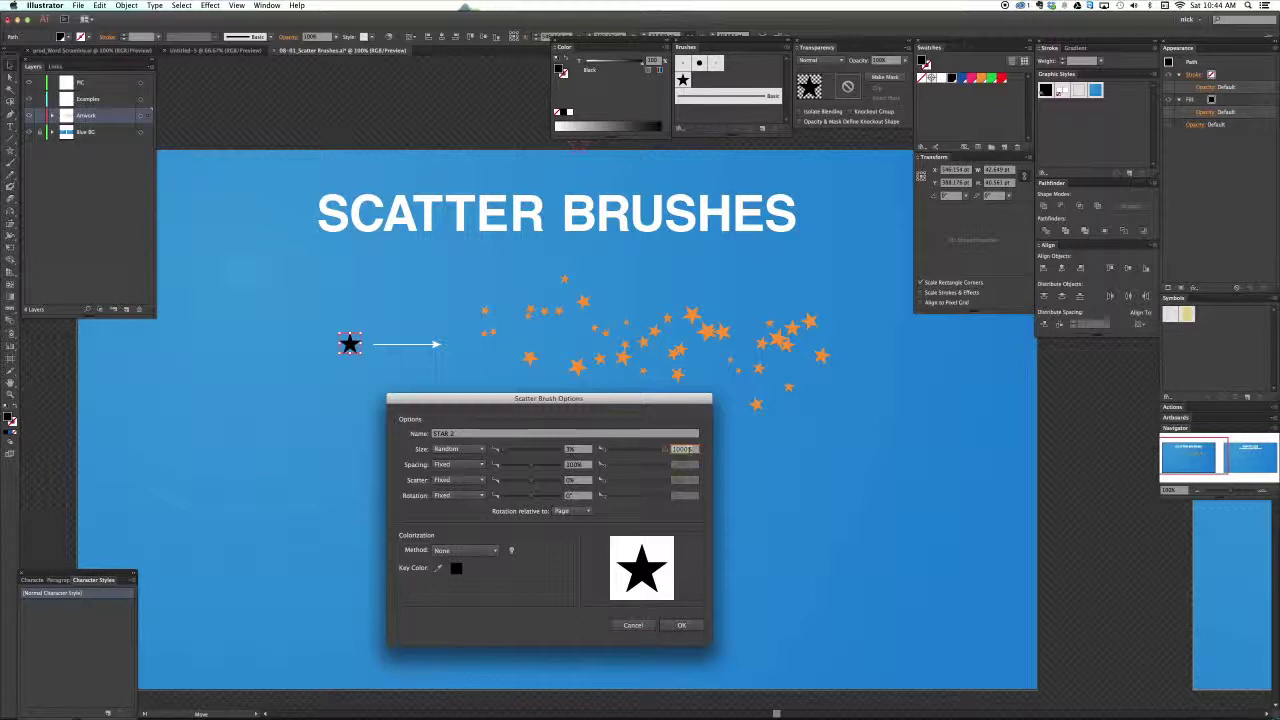
text(500)
text(0)
key(Tab)
double_click(680, 449)
text(100)
text(0)
key(Tab)
double_click(684, 450)
text(500)
Set the star brush's maximum random size to 100%
double_click(684, 450)
text(100)
key(Tab)
Set the brush's Spacing variation to Random and finish creating the brush
click(455, 465)
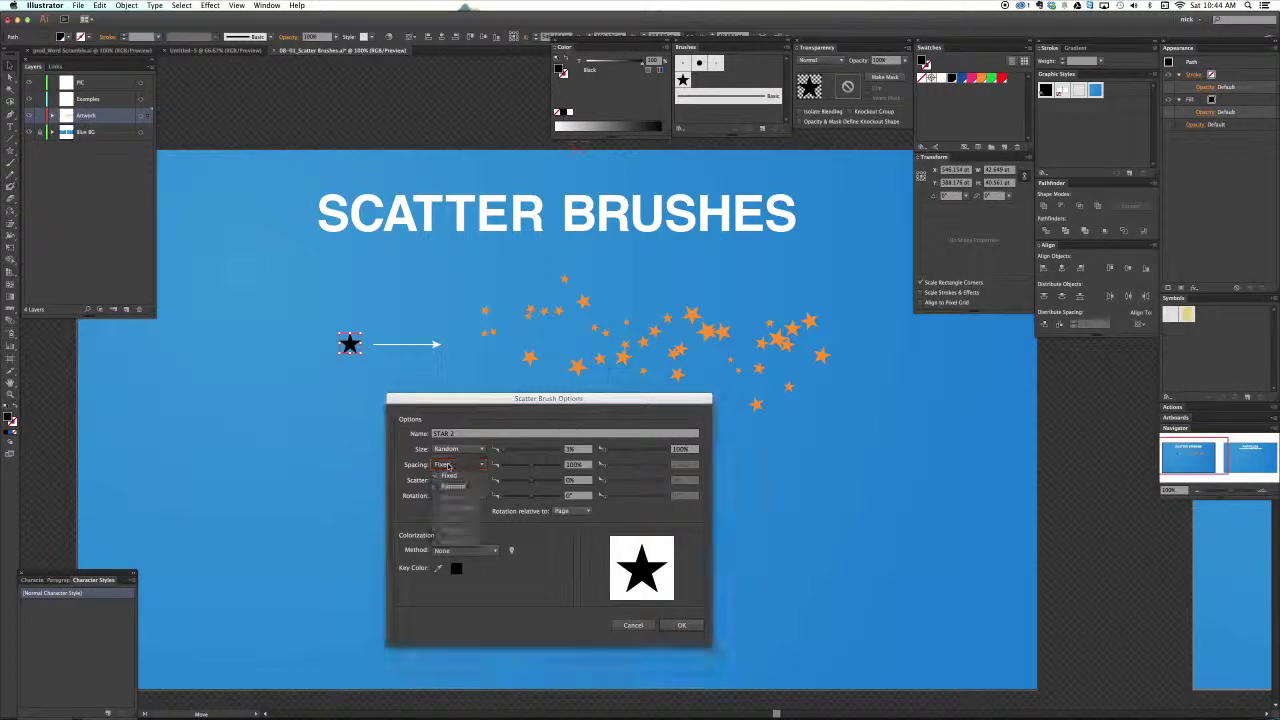
click(453, 486)
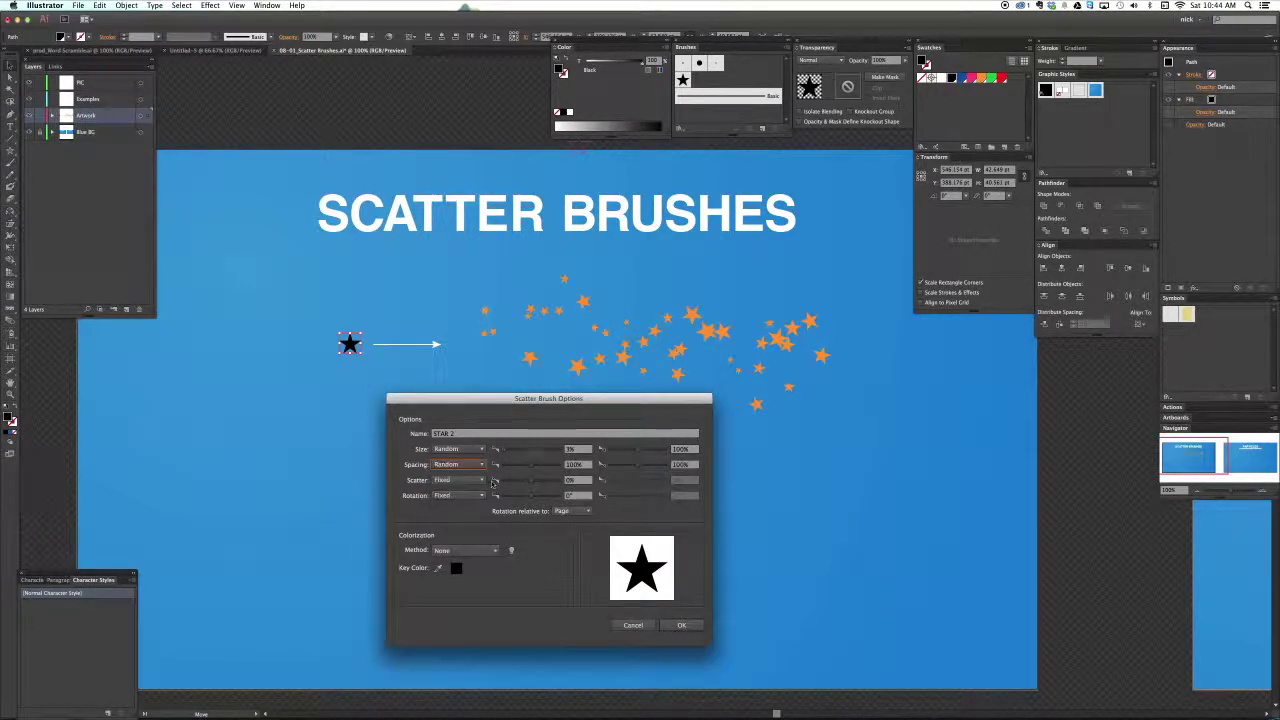
drag(520, 406, 521, 435)
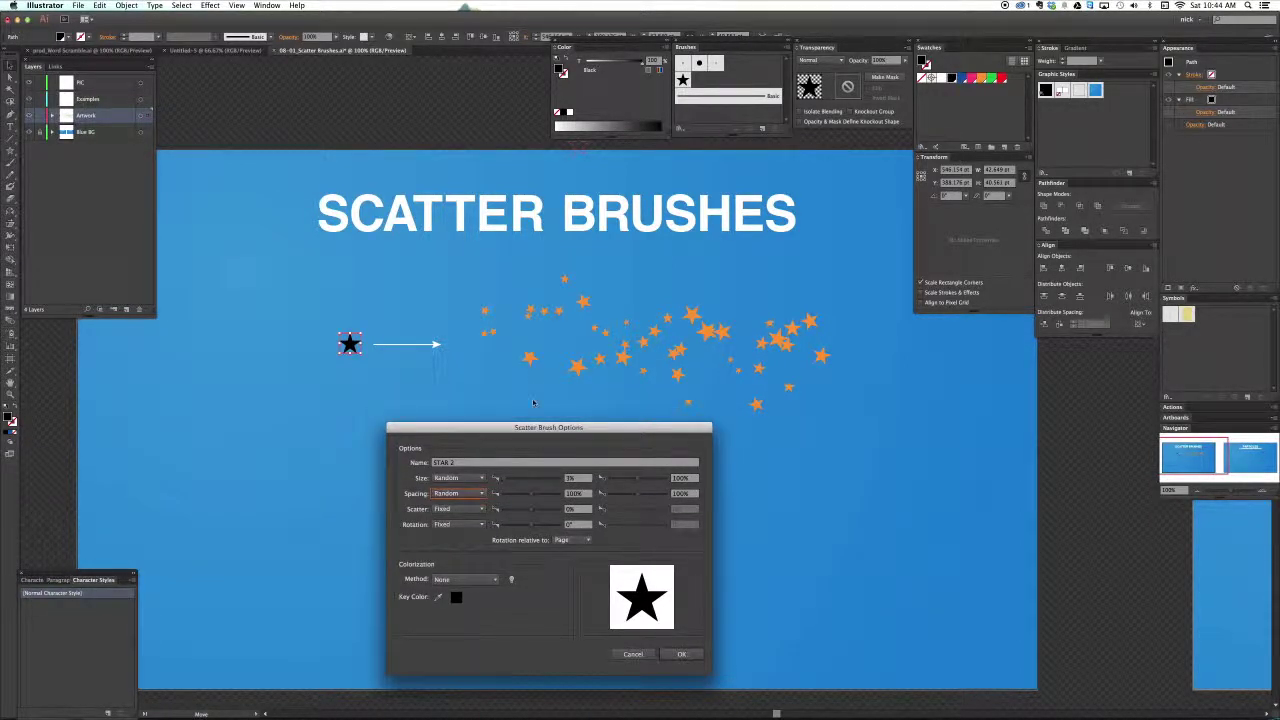
click(681, 654)
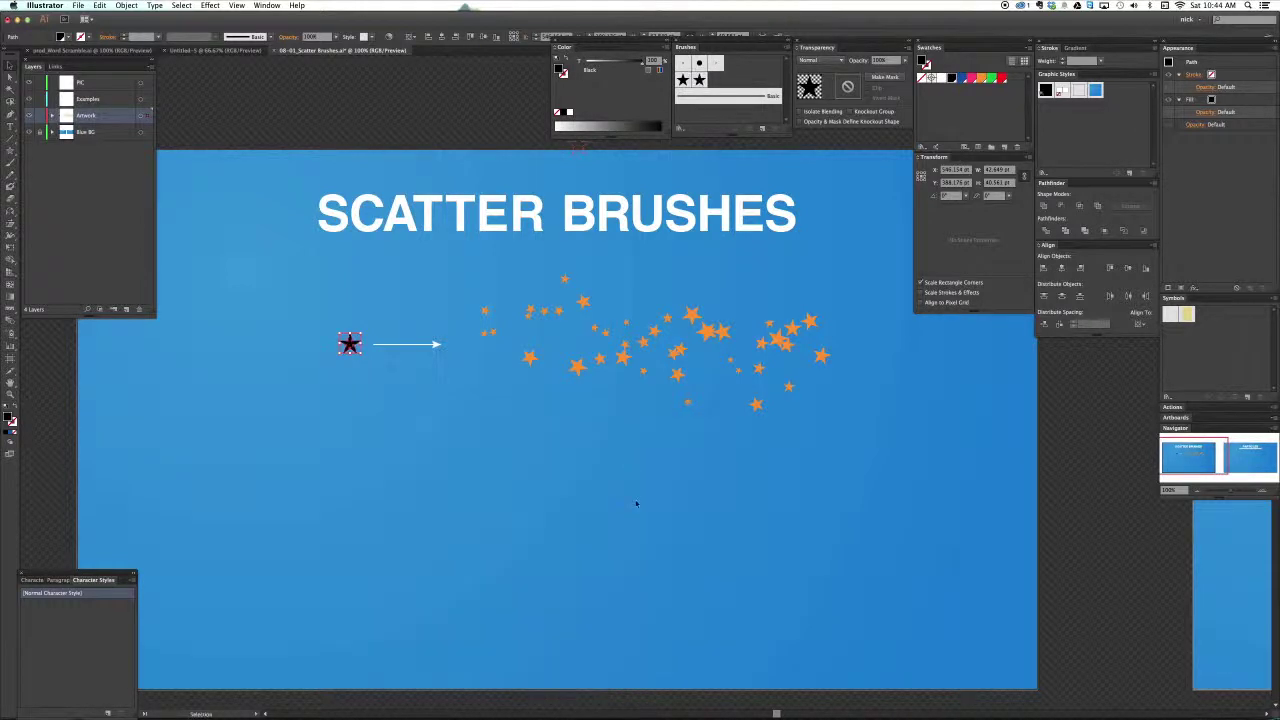
Draw an open S-shaped wave about 830 pt wide with the Pen tool below the orange stars
click(626, 478)
key(p)
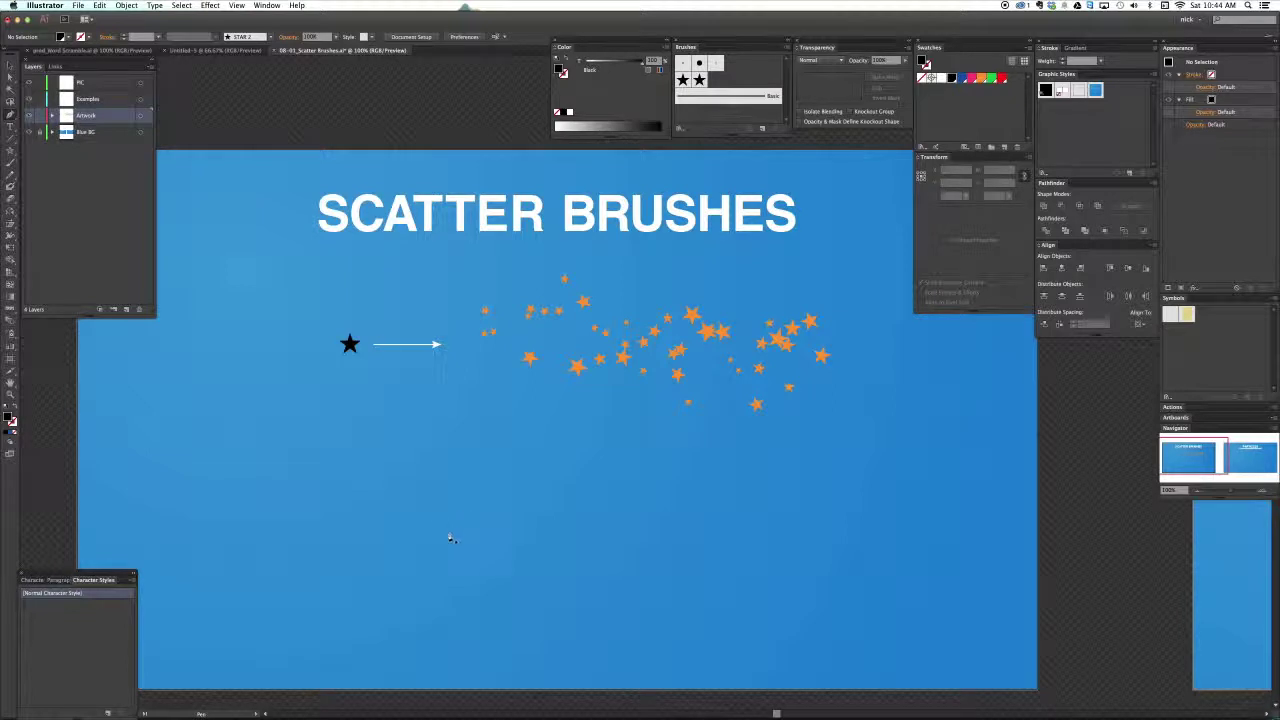
drag(449, 521, 510, 498)
drag(668, 528, 773, 570)
click(859, 508)
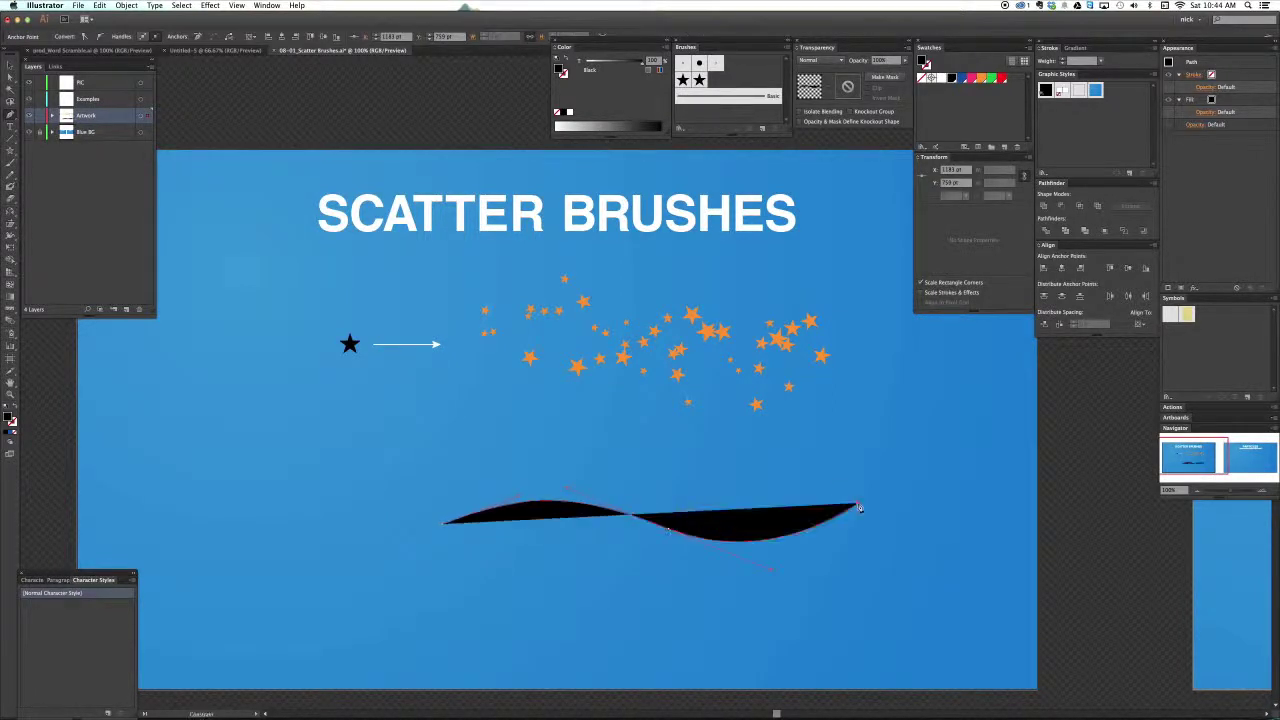
Swap the wavy path's fill and stroke so only a black stroke is applied, and shift the path slightly up and to the left
key(shift+x)
key(v)
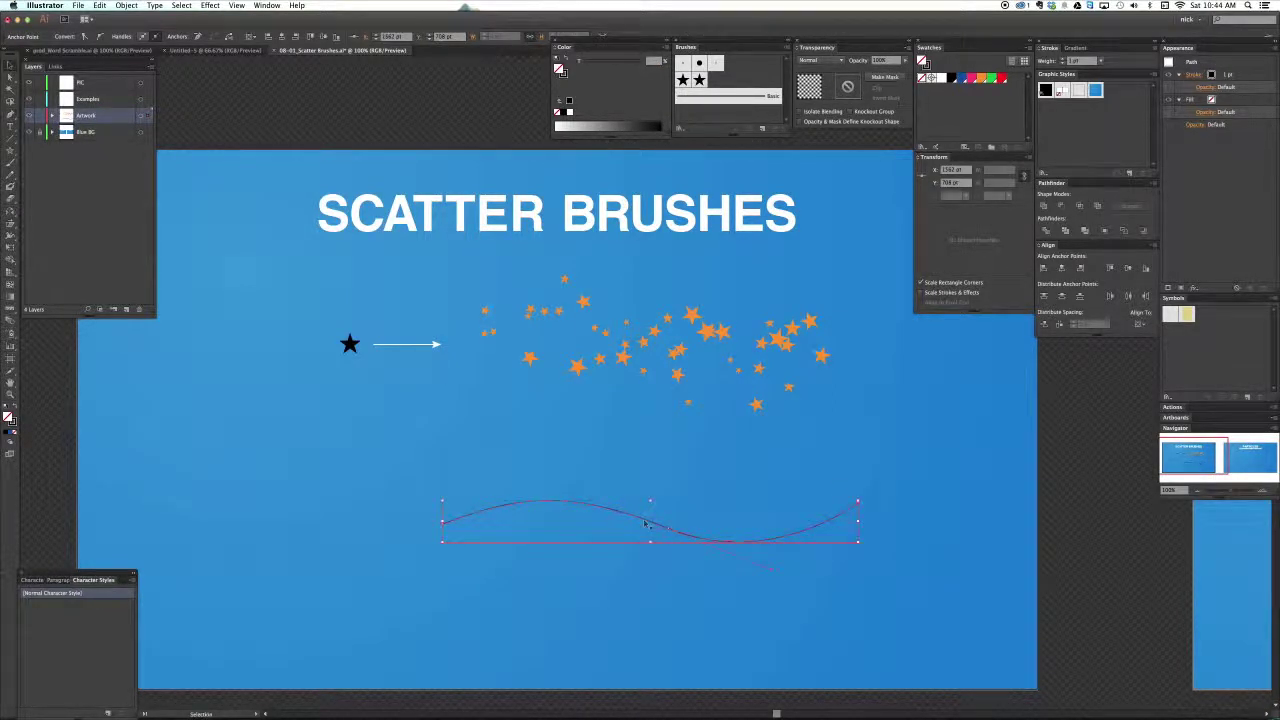
drag(645, 523, 614, 477)
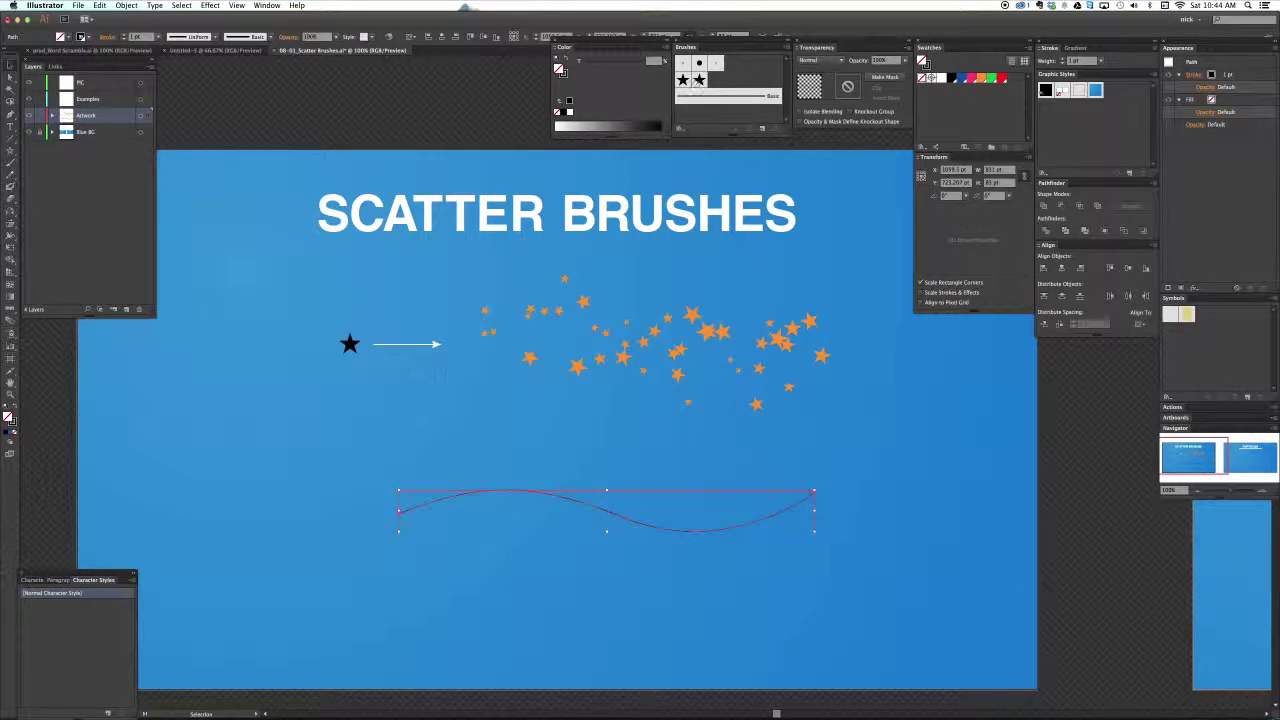
Apply the STAR 2 scatter brush to the wavy path and deselect it
click(699, 79)
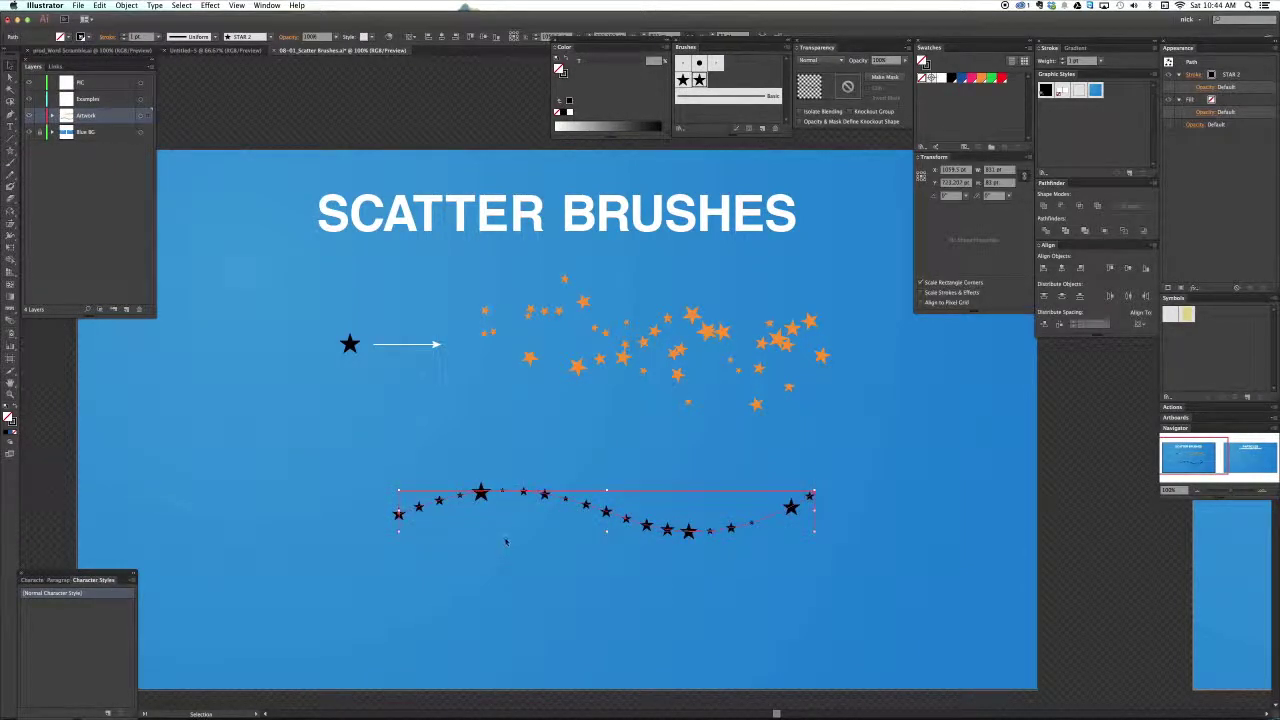
click(438, 521)
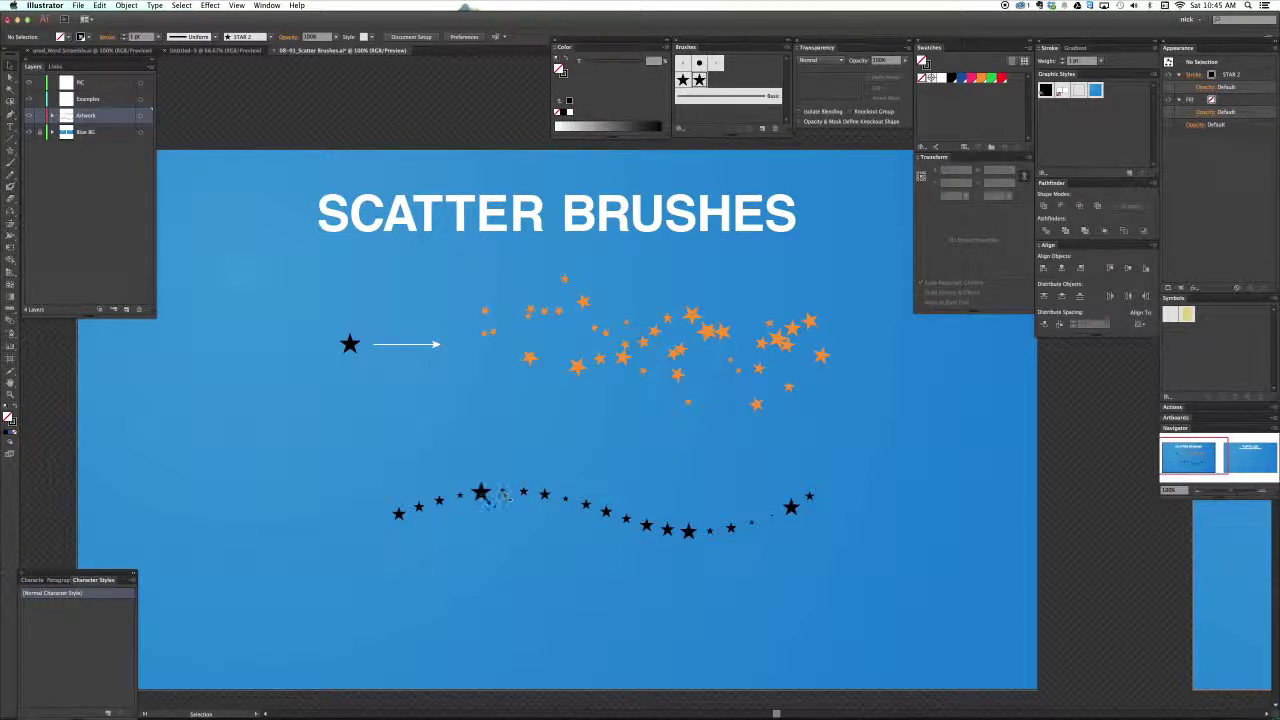
click(488, 500)
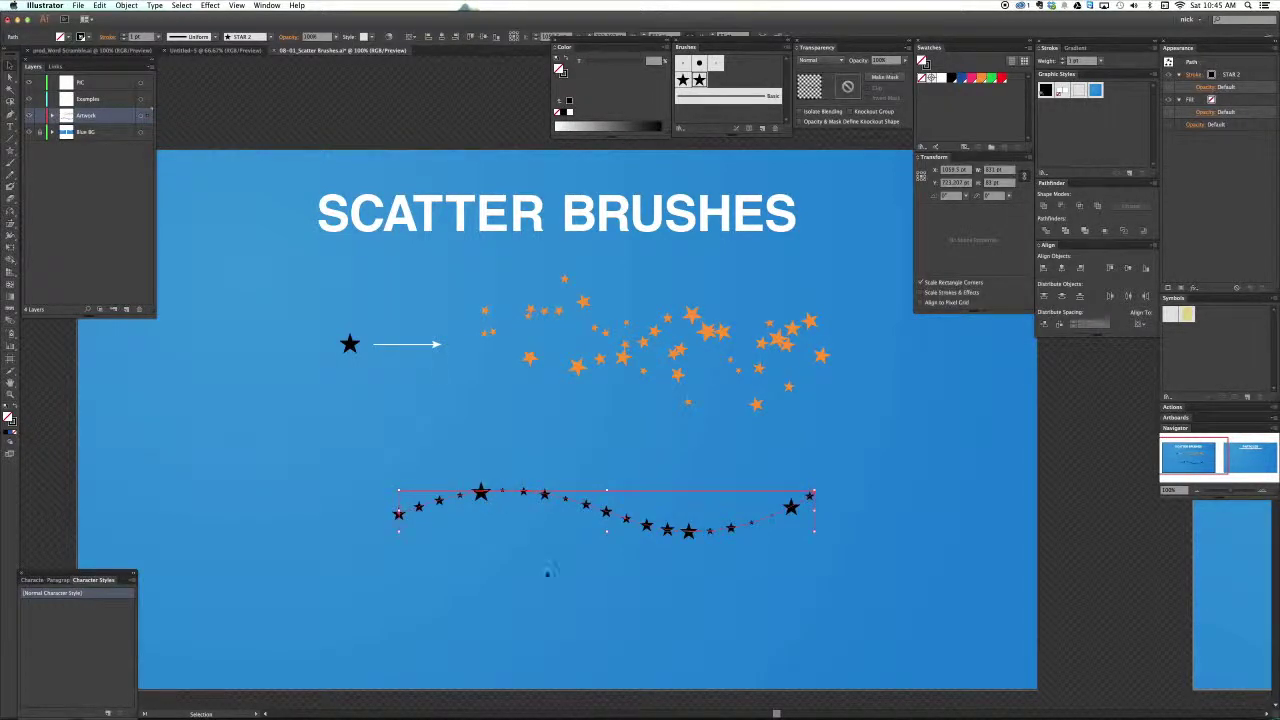
click(547, 572)
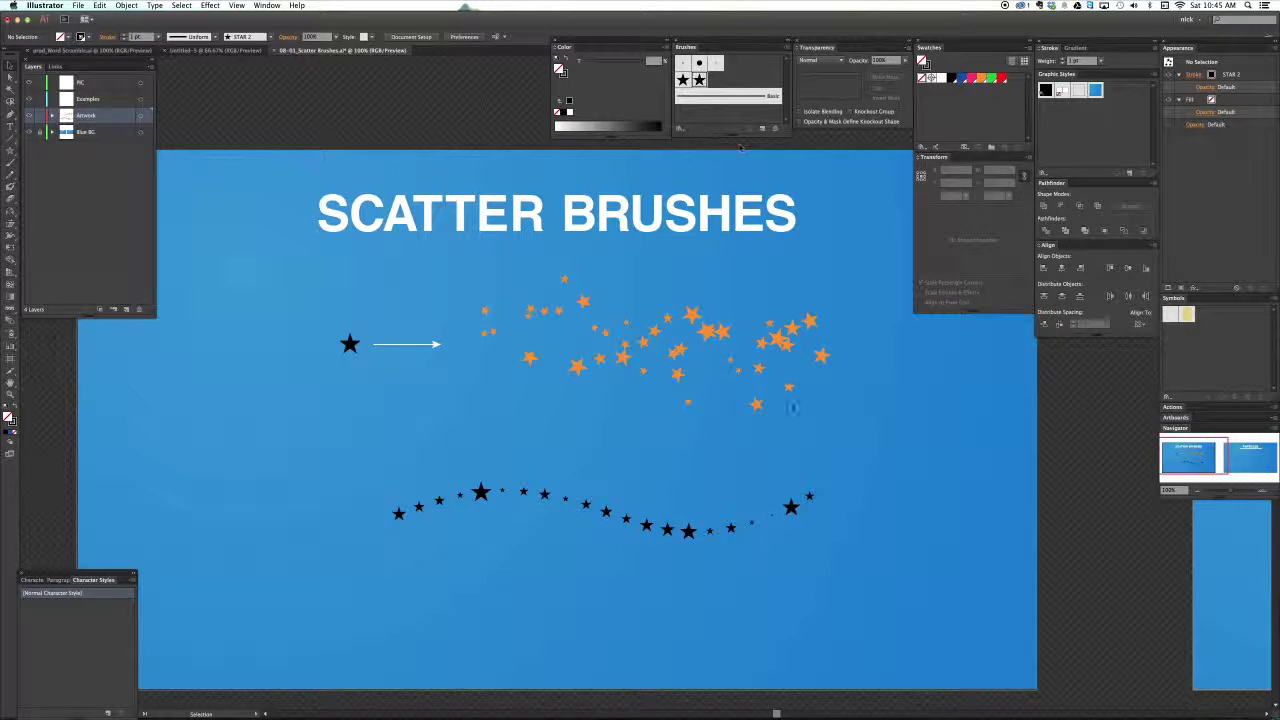
click(791, 508)
click(880, 543)
Reopen the STAR 2 brush options, move the dialog clear of the wavy path and enable Preview
double_click(699, 79)
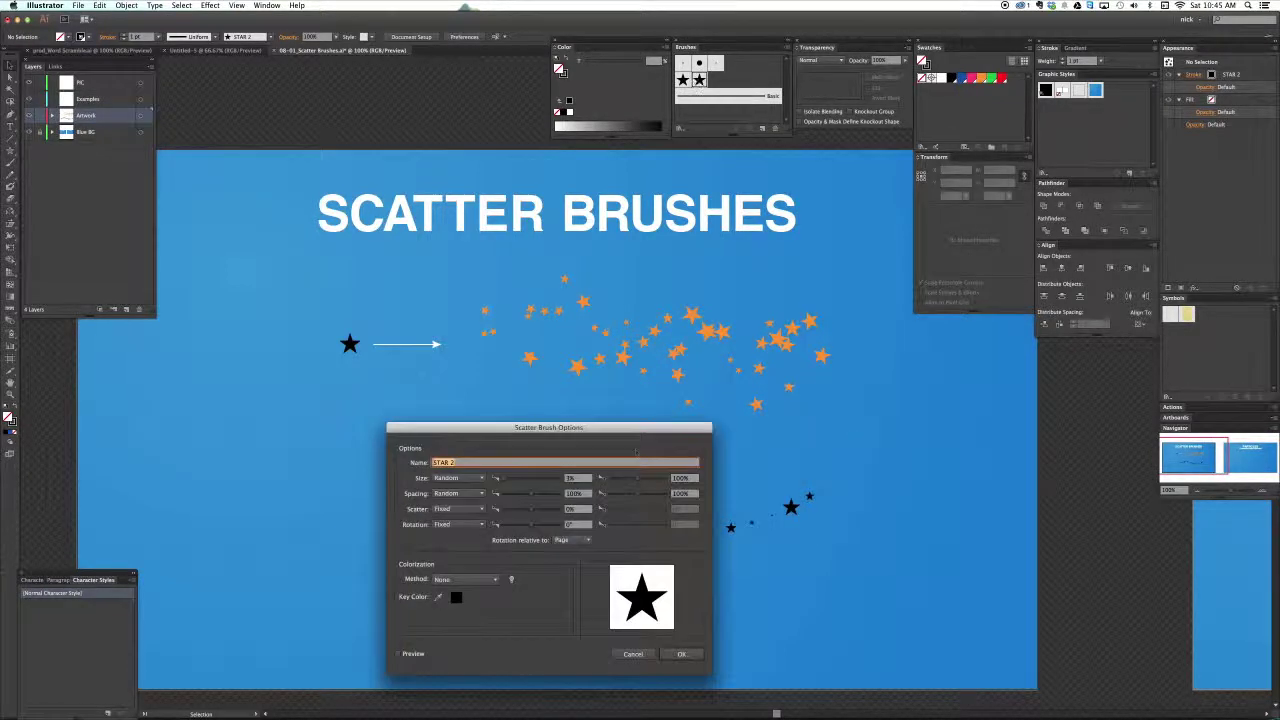
mouse_move(634, 432)
mouse_down()
mouse_move(776, 287)
mouse_move(813, 210)
mouse_move(808, 180)
mouse_up()
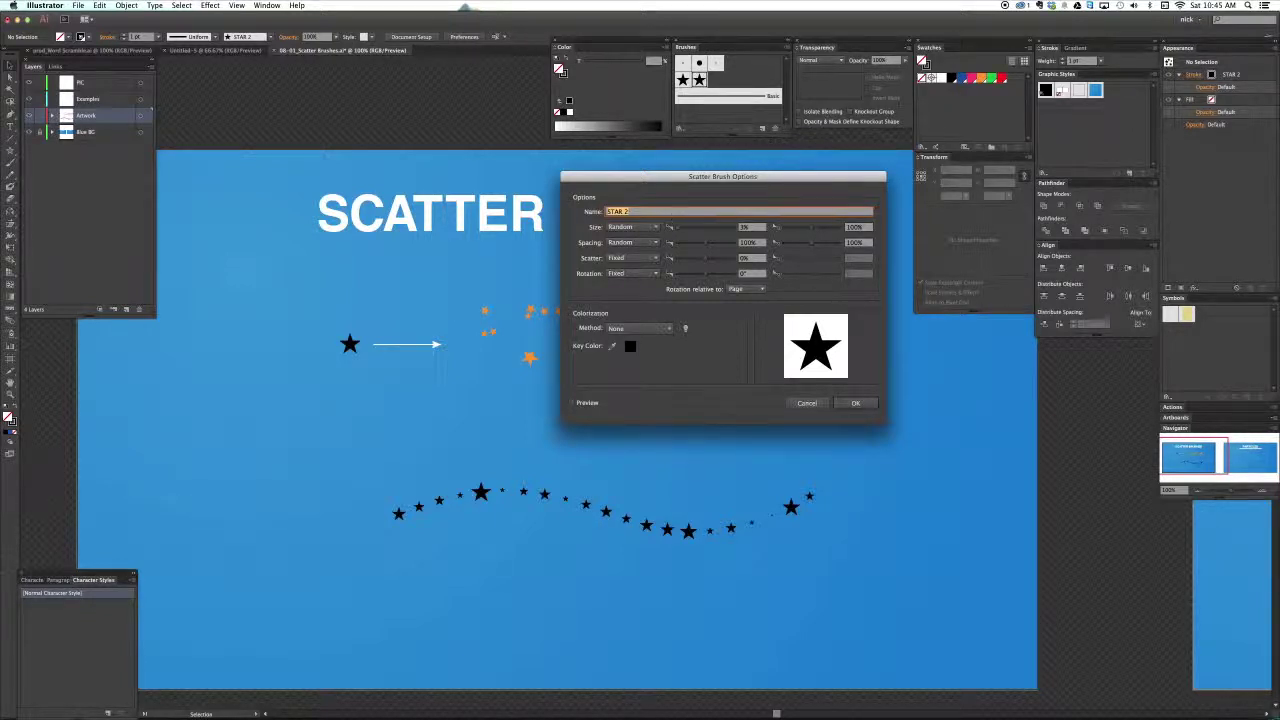
click(580, 402)
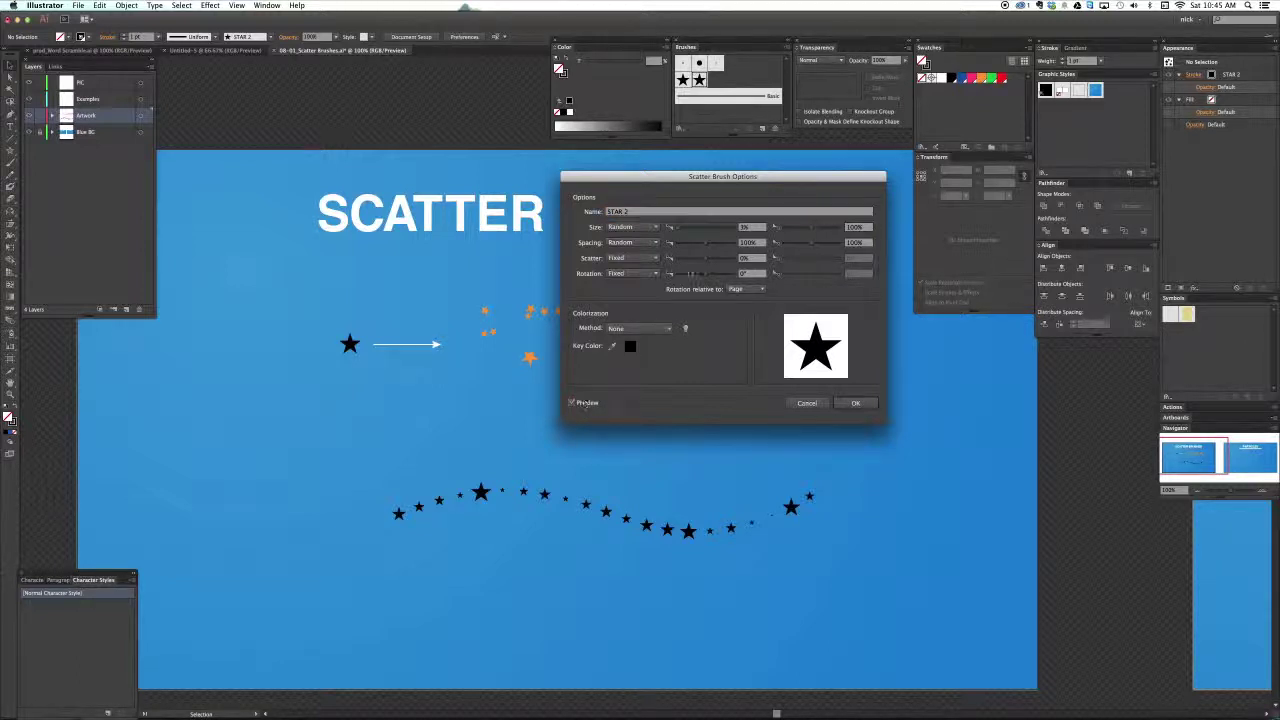
Set the STAR 2 brush's random Size range to a 10% minimum and about a 118% maximum
drag(680, 227, 694, 227)
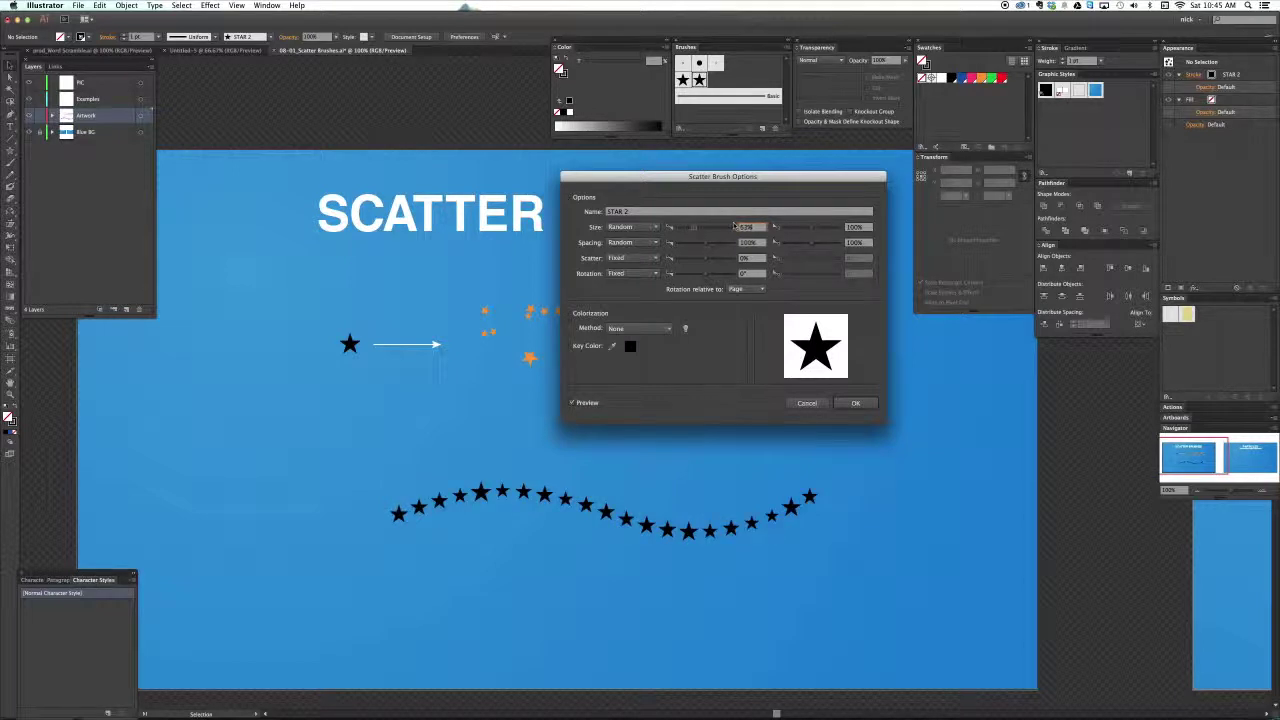
drag(811, 228, 816, 230)
drag(694, 227, 677, 230)
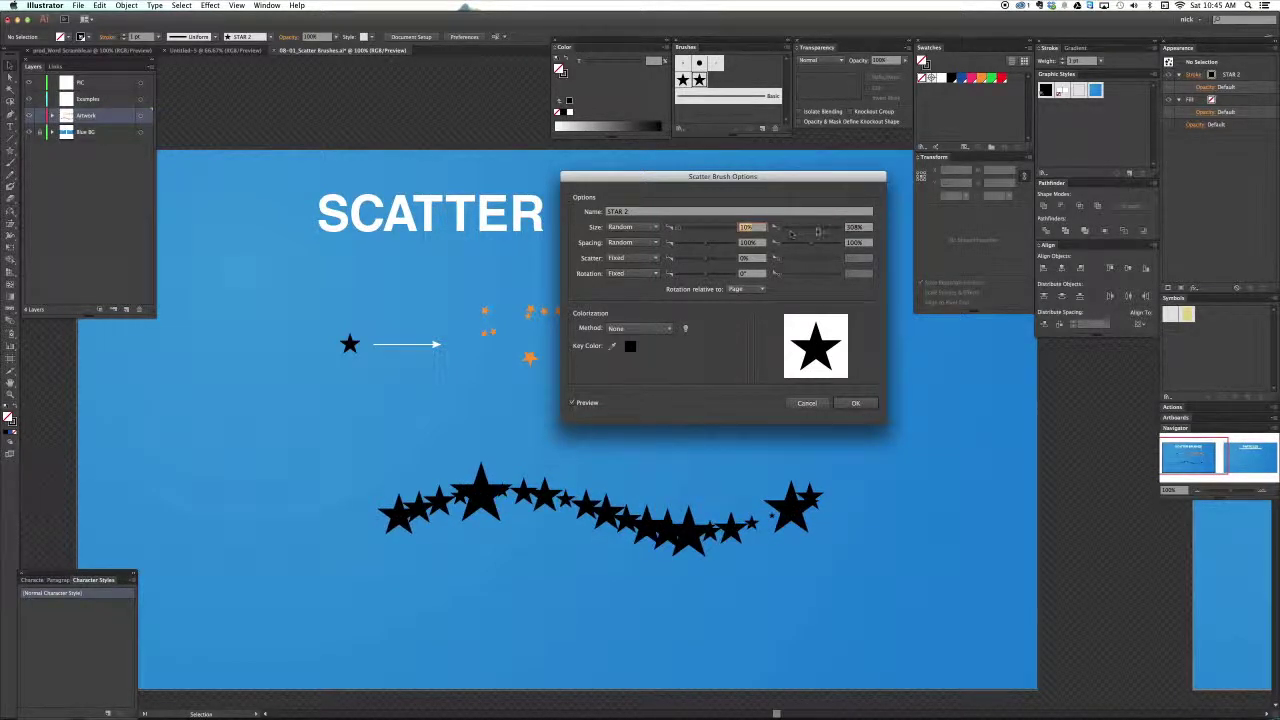
drag(817, 230, 812, 230)
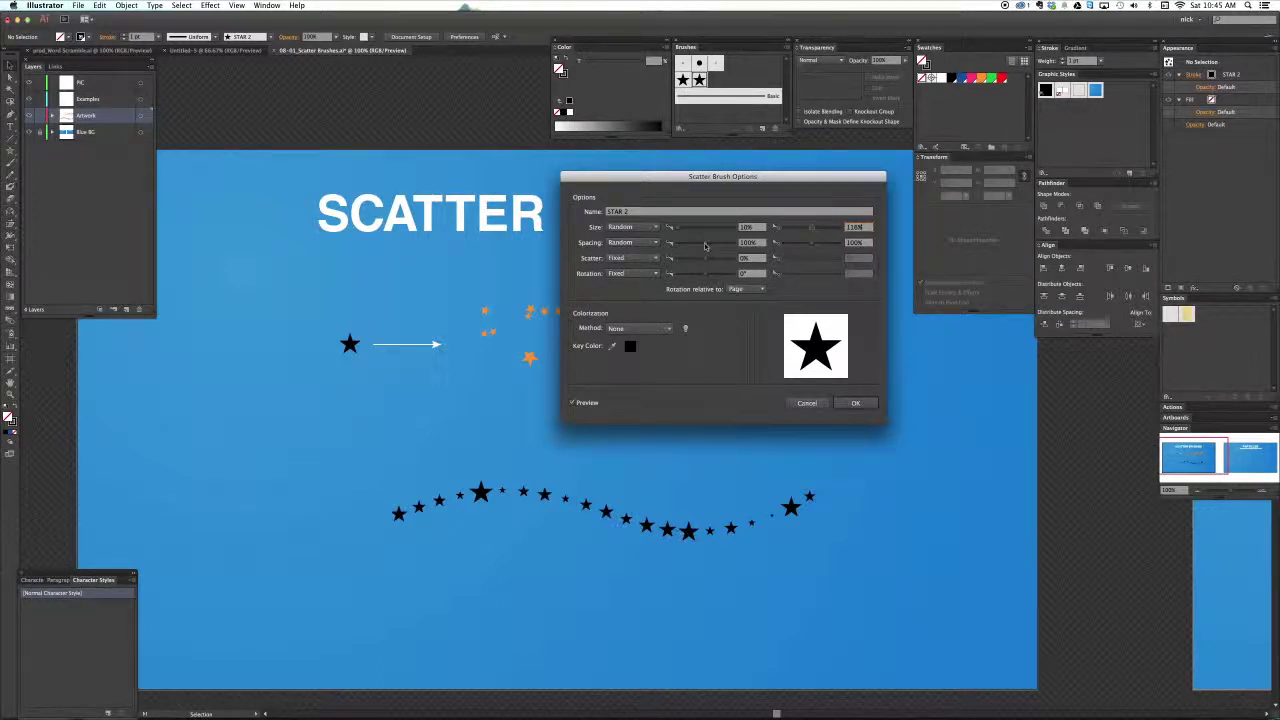
Adjust the brush's random Spacing range to a 39% minimum and a 92% maximum
drag(704, 246, 683, 245)
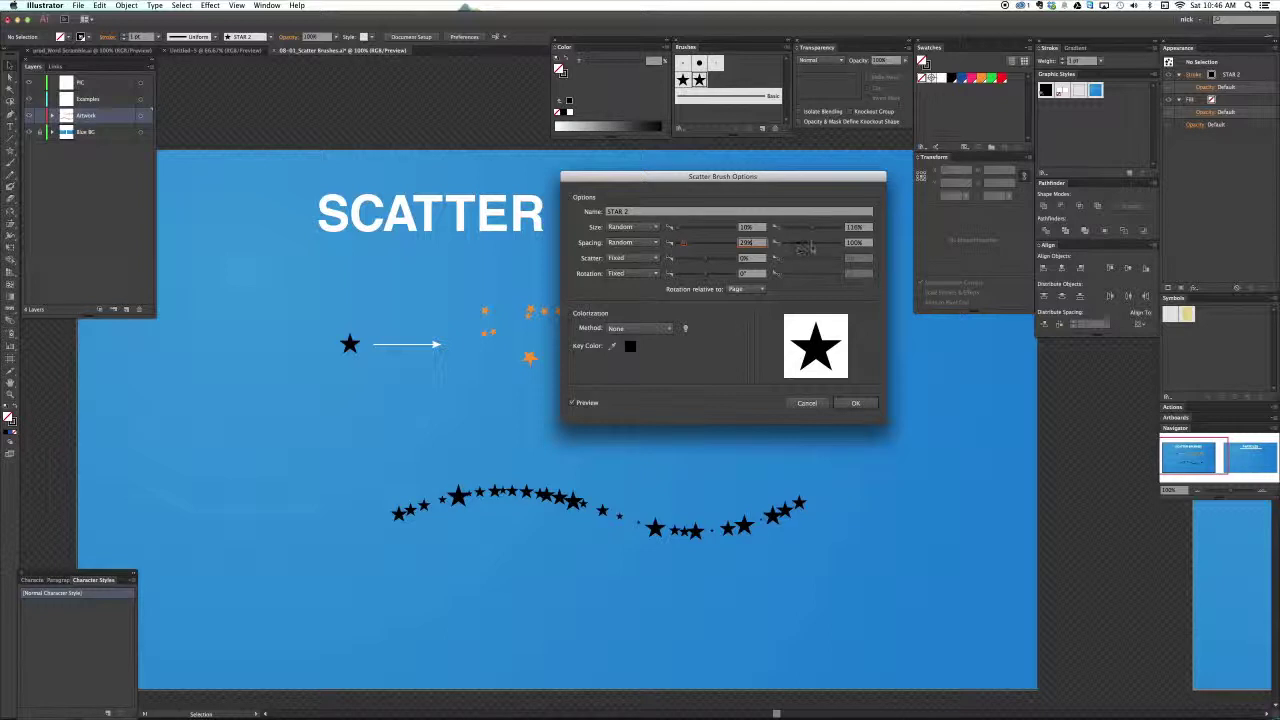
drag(808, 246, 788, 243)
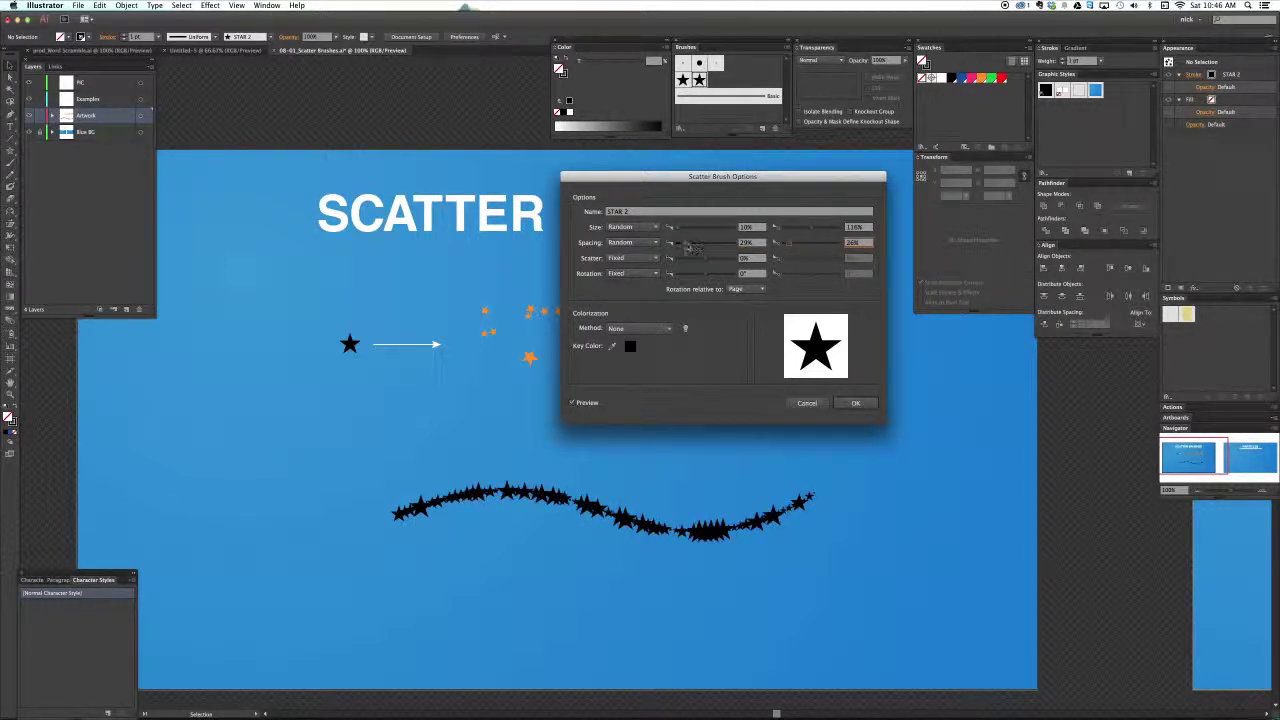
drag(693, 248, 677, 246)
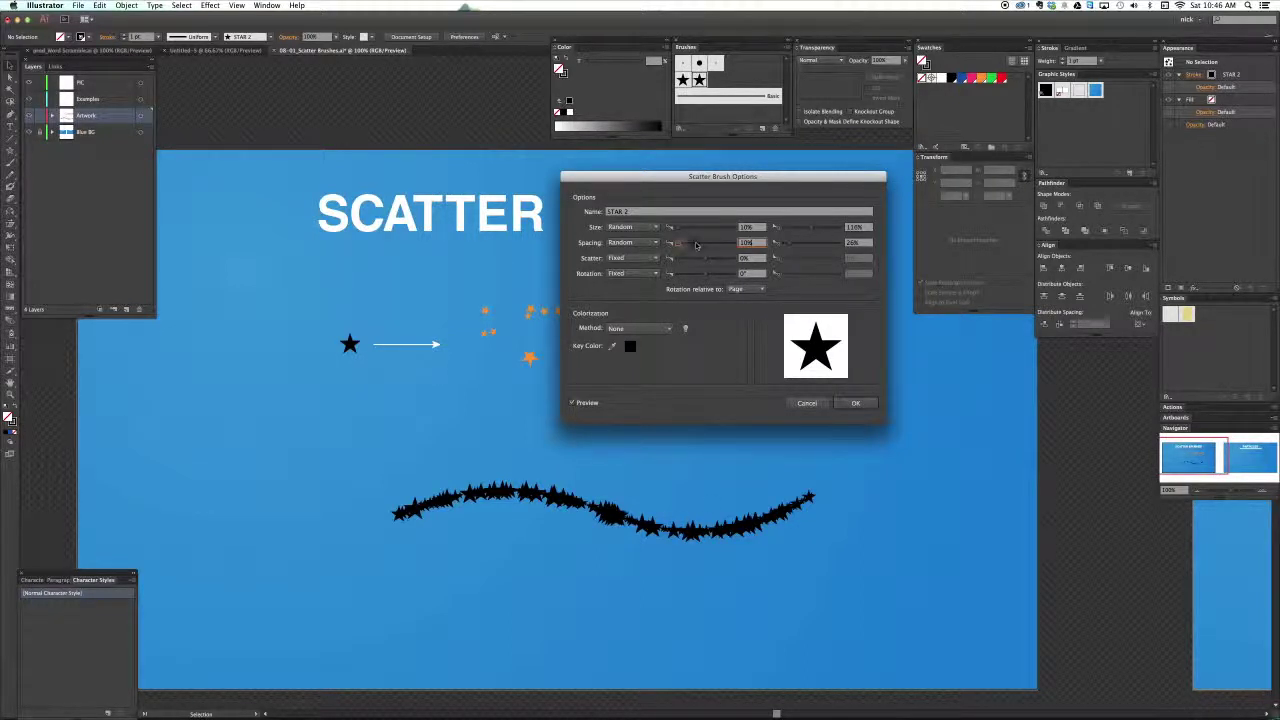
drag(679, 244, 687, 245)
drag(790, 244, 812, 244)
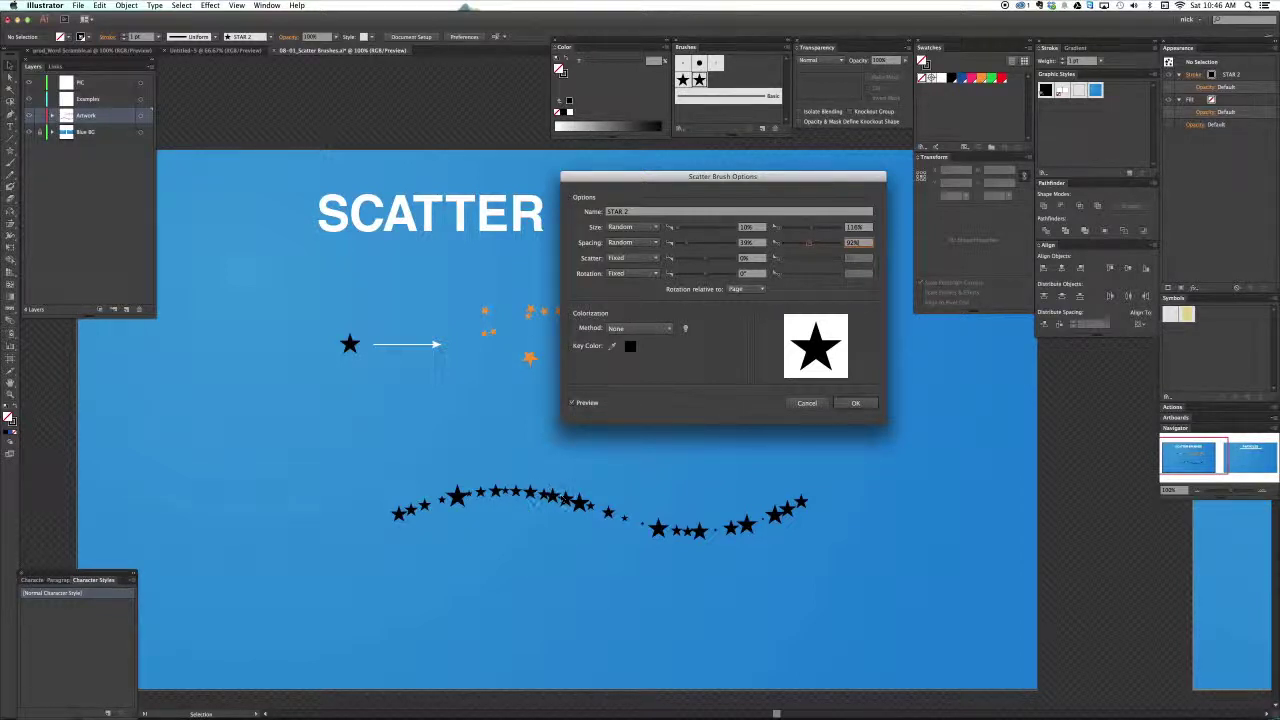
Set the brush's Scatter to Random, ranging from -214% to about 289%
click(700, 260)
drag(700, 260, 698, 261)
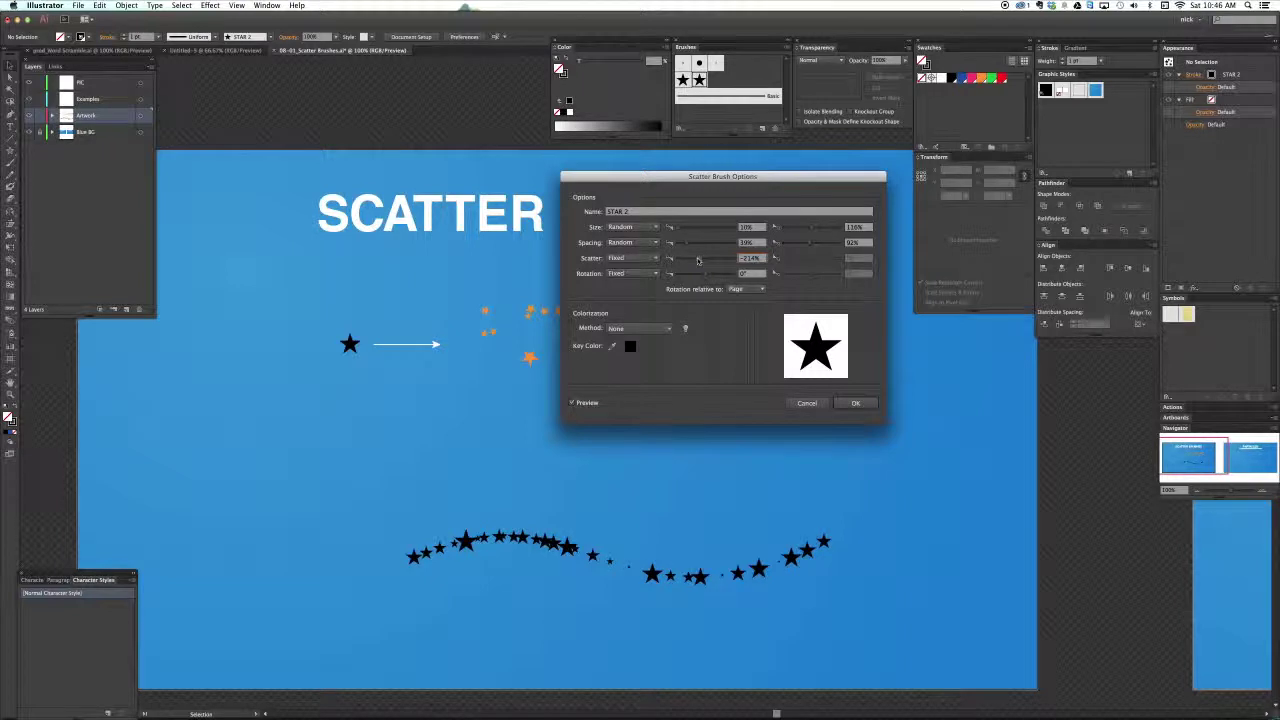
click(625, 258)
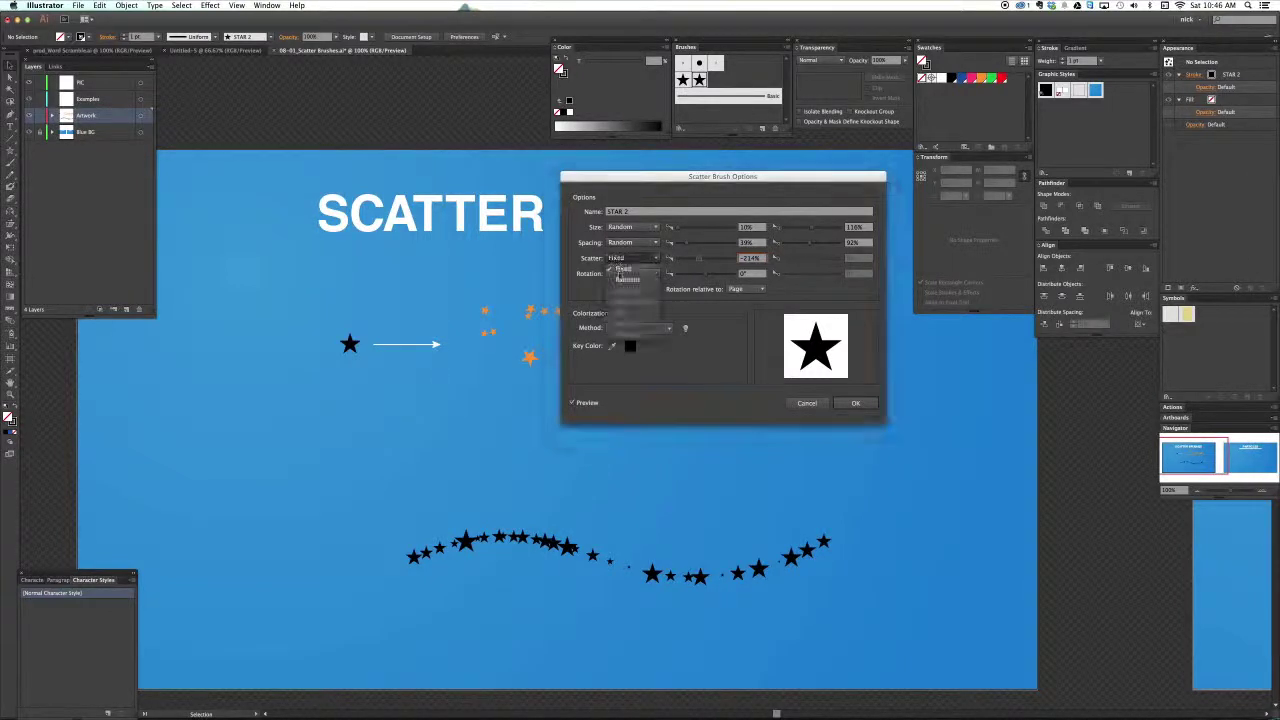
click(620, 281)
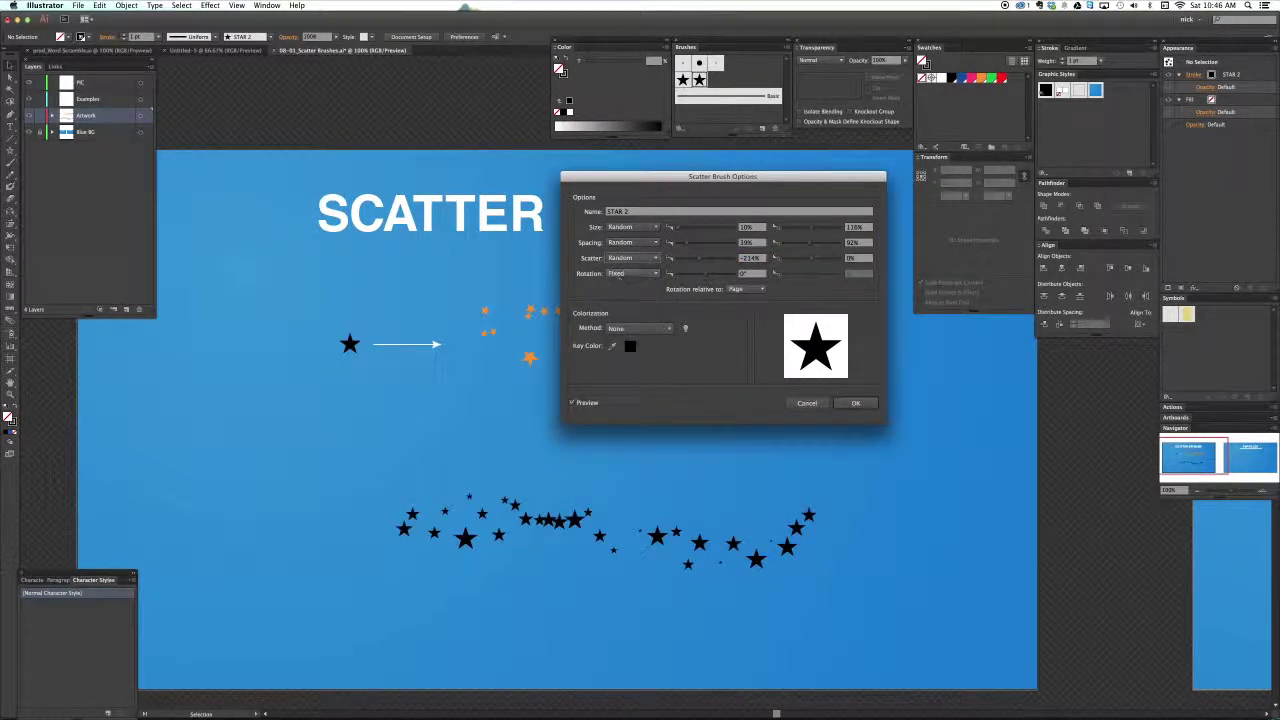
drag(813, 261, 822, 260)
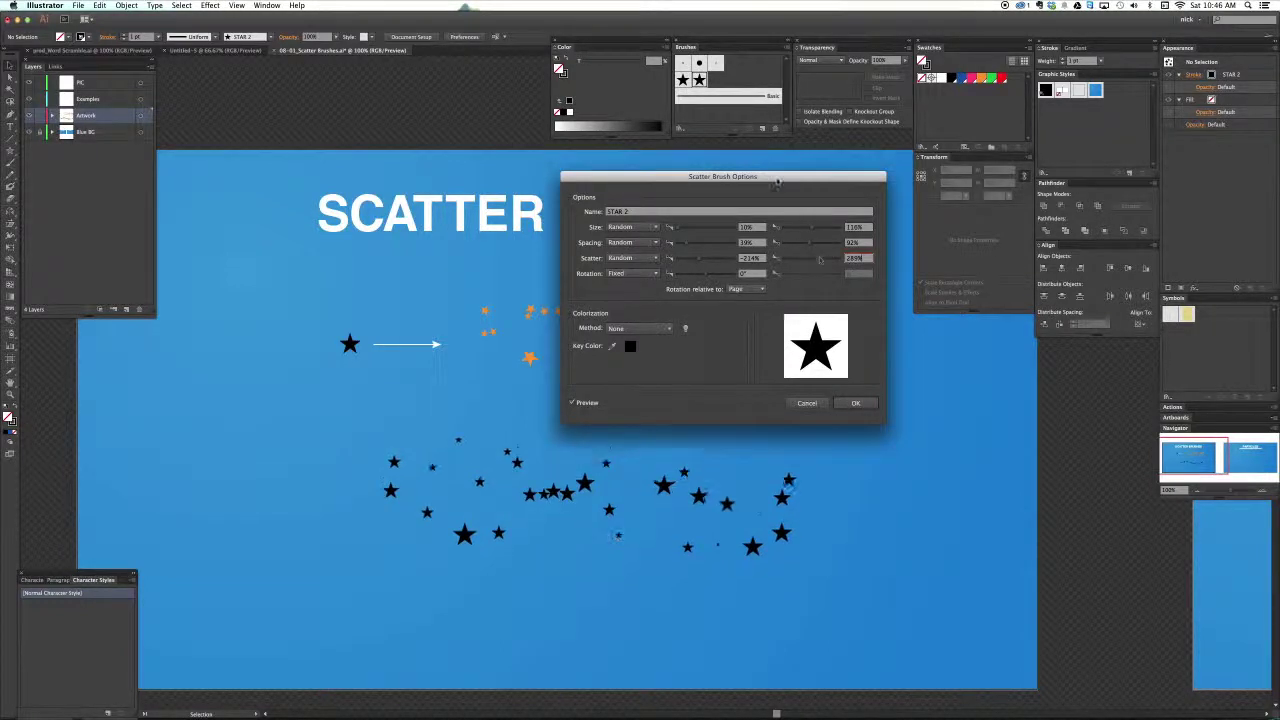
Set Rotation to Random from about -46° to about 60°, and apply the brush changes to the existing strokes
drag(722, 176, 994, 210)
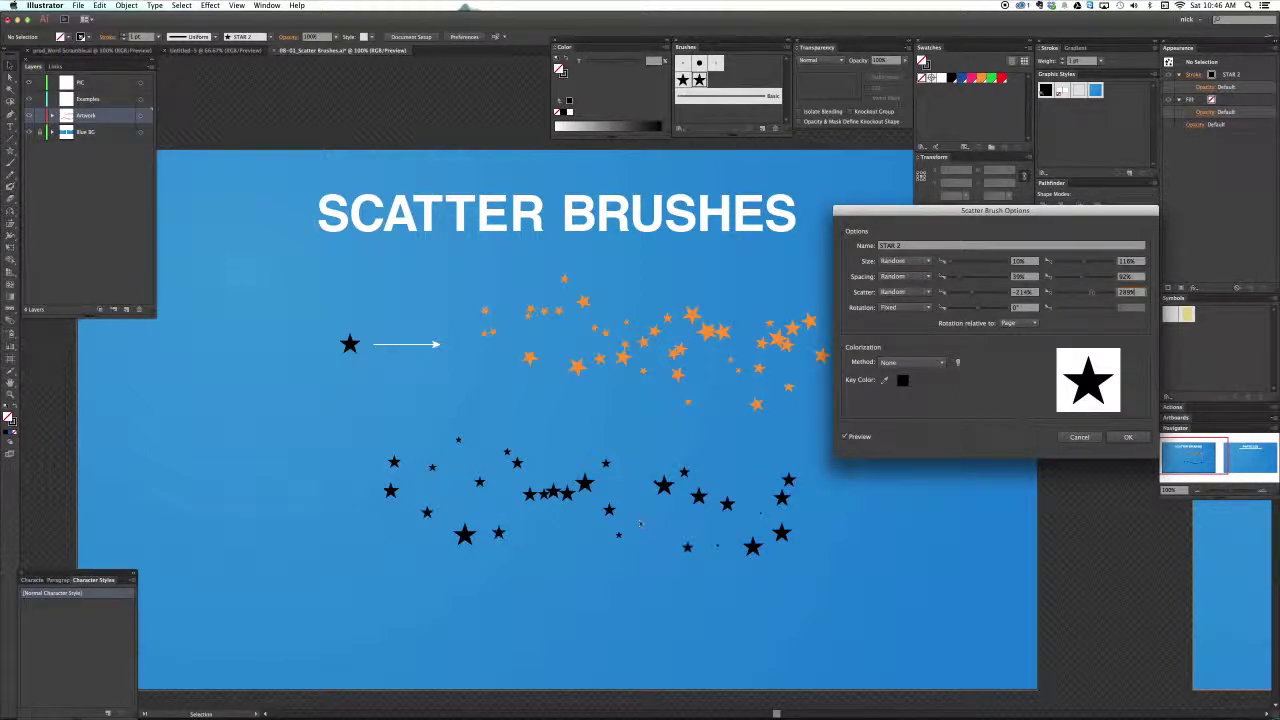
click(904, 308)
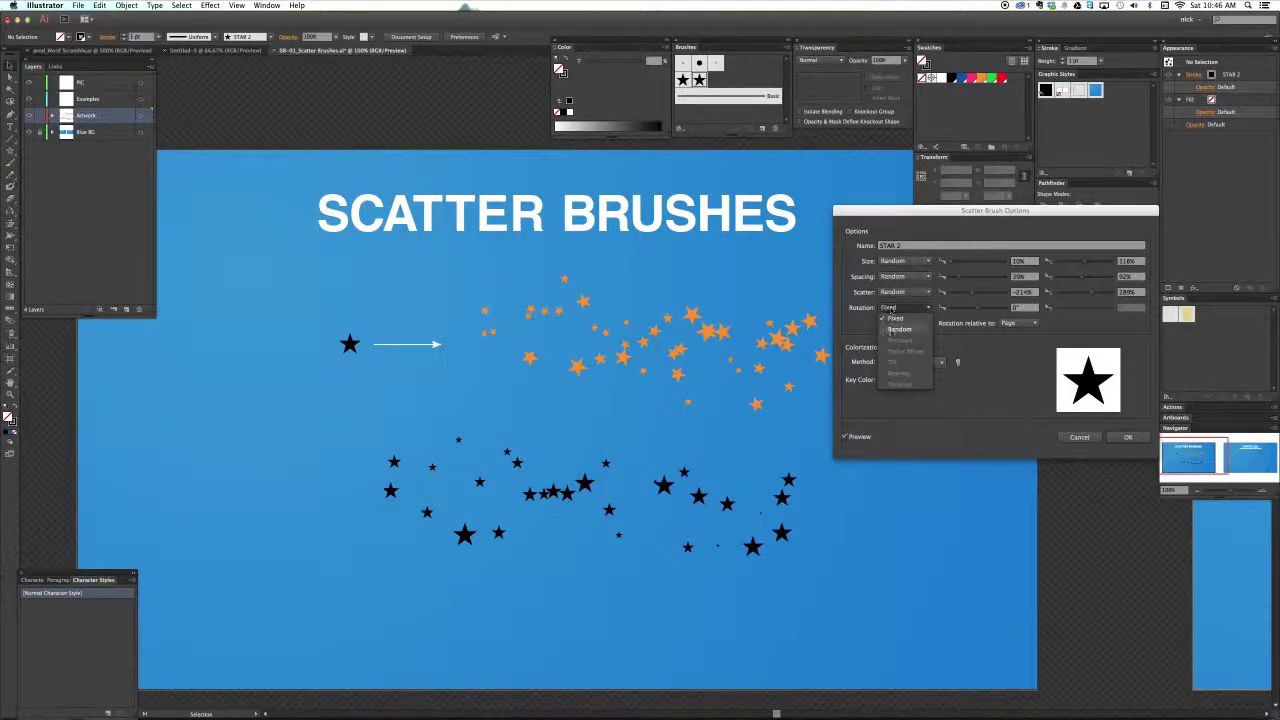
click(899, 329)
drag(978, 310, 968, 311)
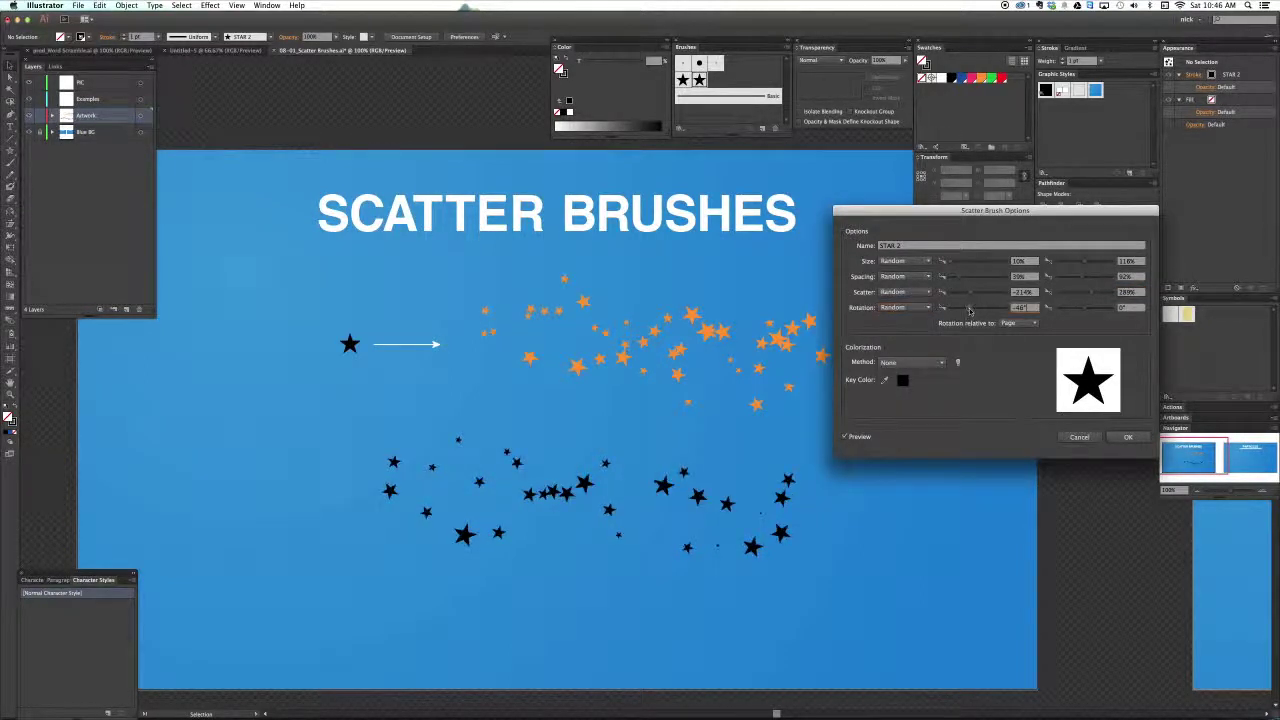
drag(1095, 309, 1095, 309)
click(1125, 436)
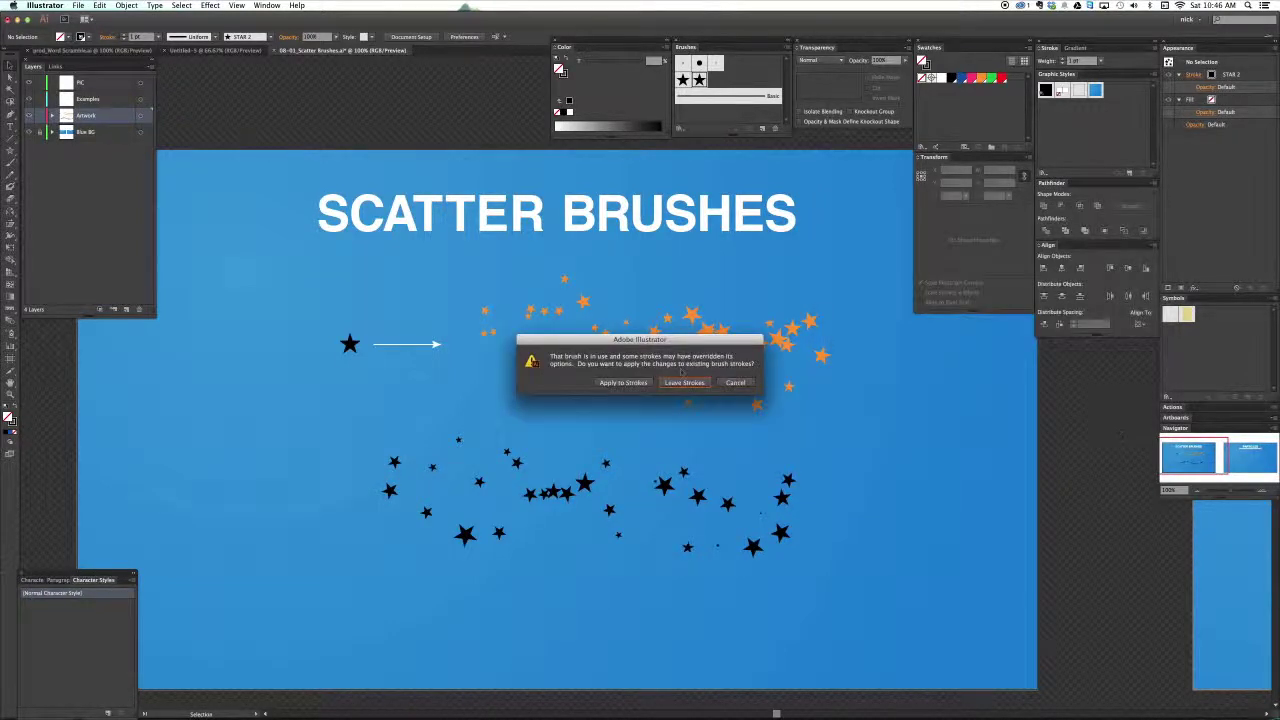
click(622, 383)
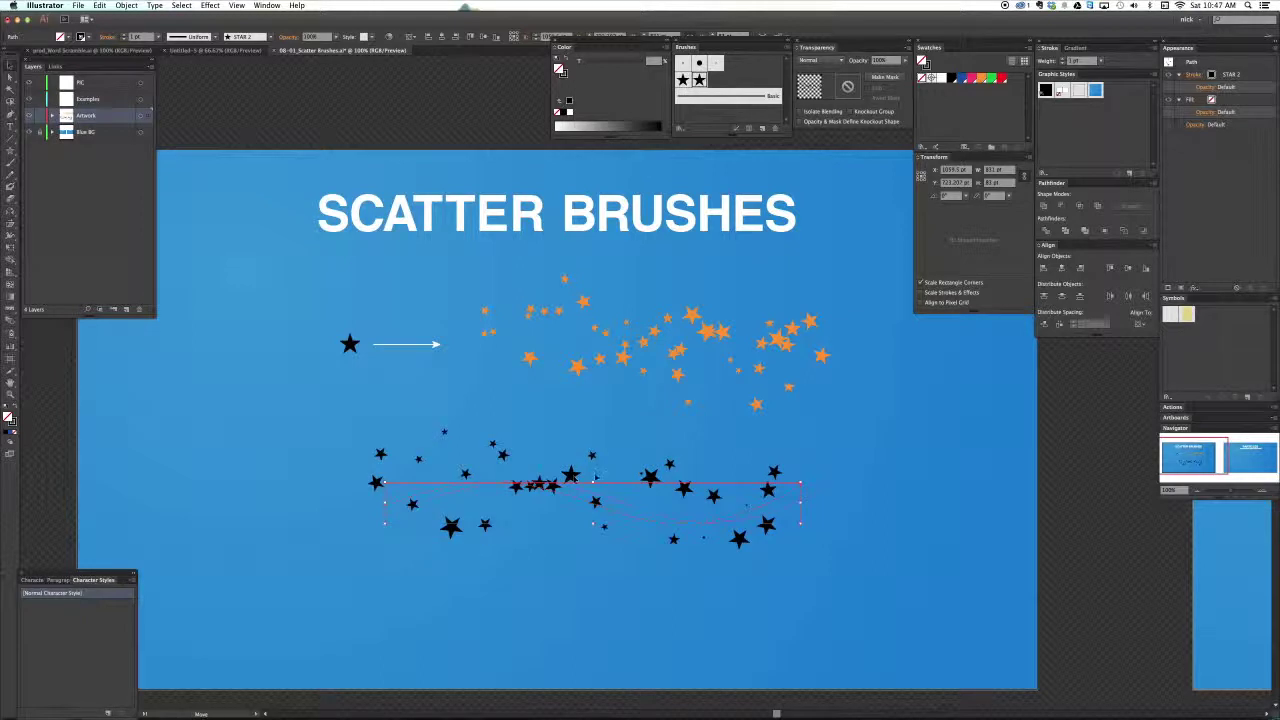
Shift the black star path slightly to the right, deselect it, and check the underlying paths in Outline view before returning to Preview
drag(651, 478, 681, 477)
click(668, 488)
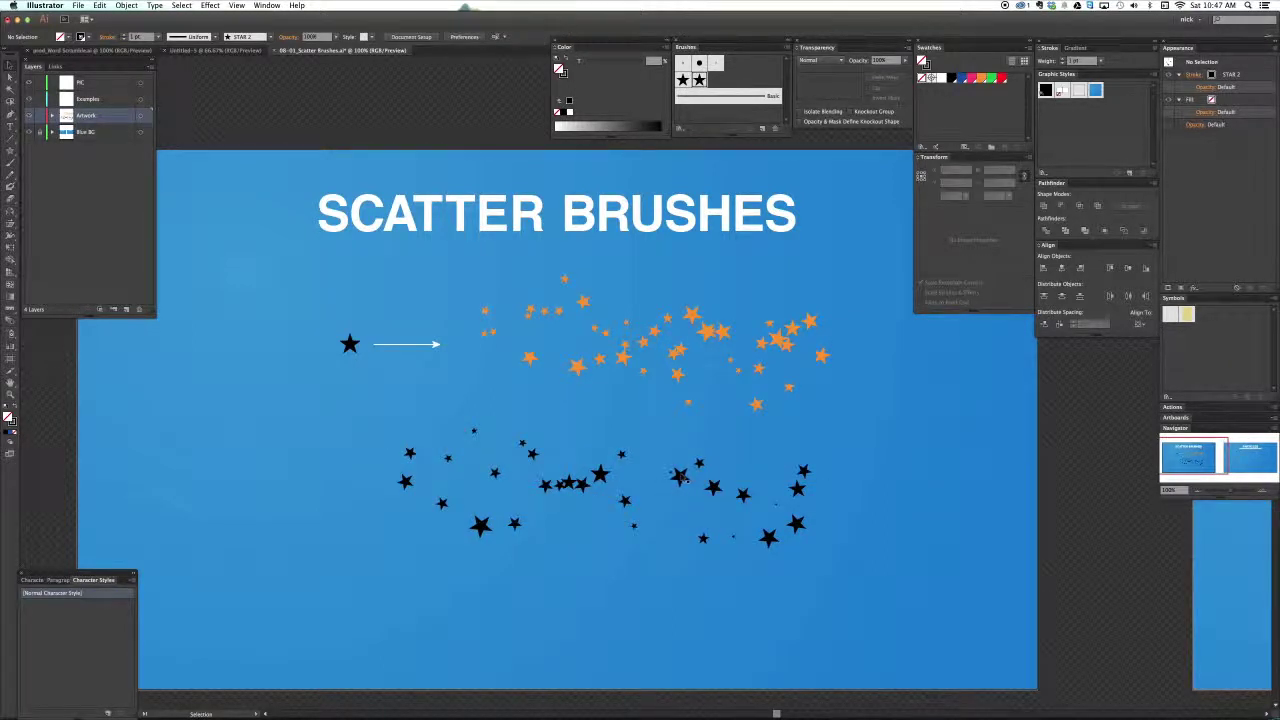
key(super+y)
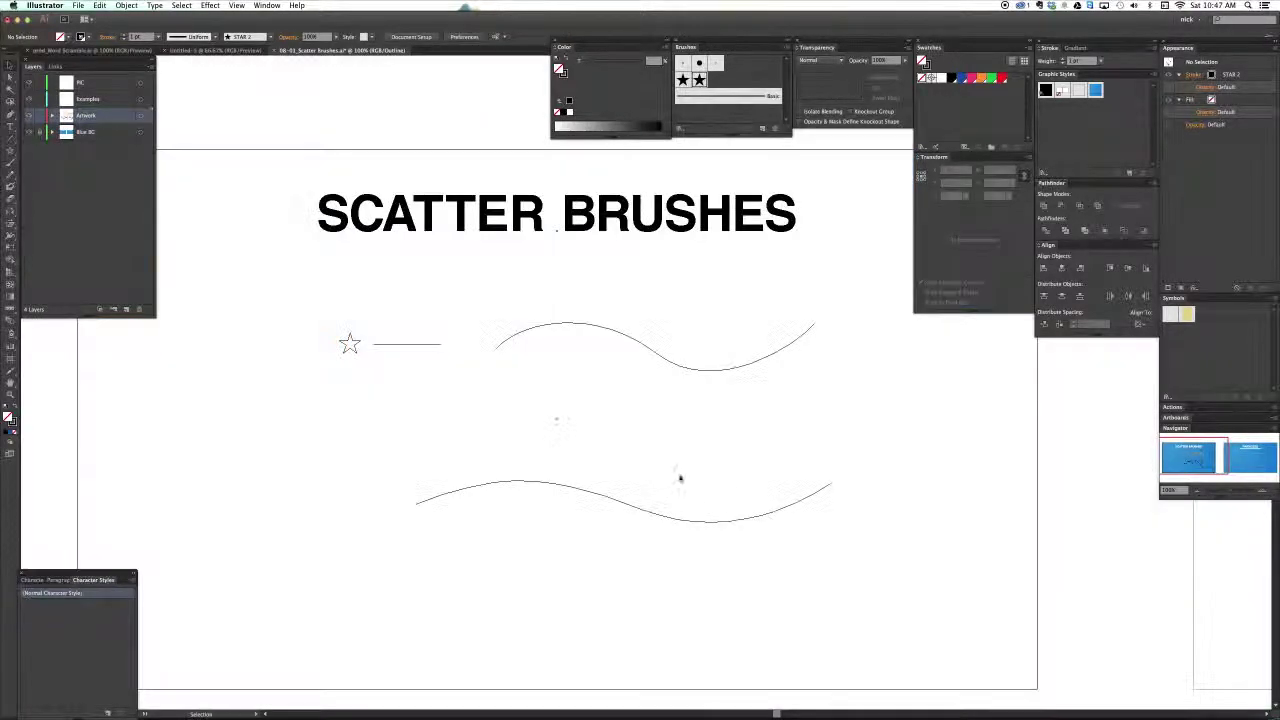
key(super+y)
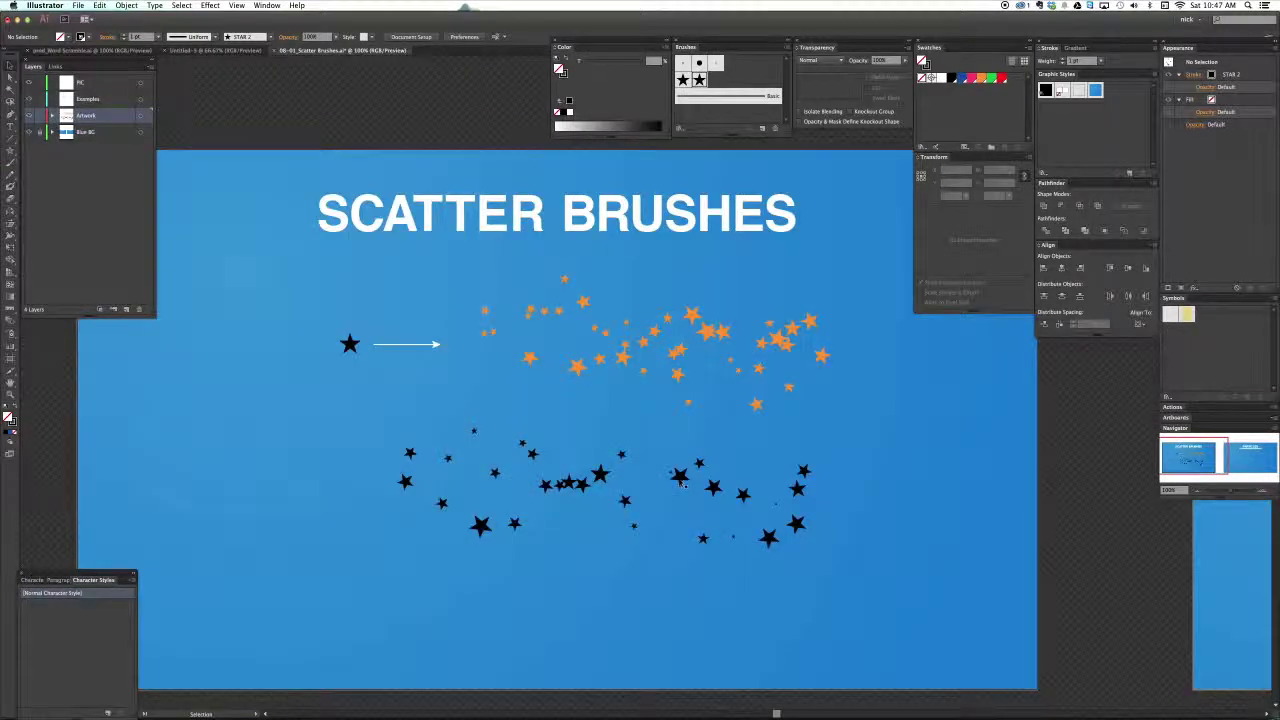
Move the black star path slightly down and to the left, and leave it deselected
click(679, 478)
drag(663, 495, 650, 501)
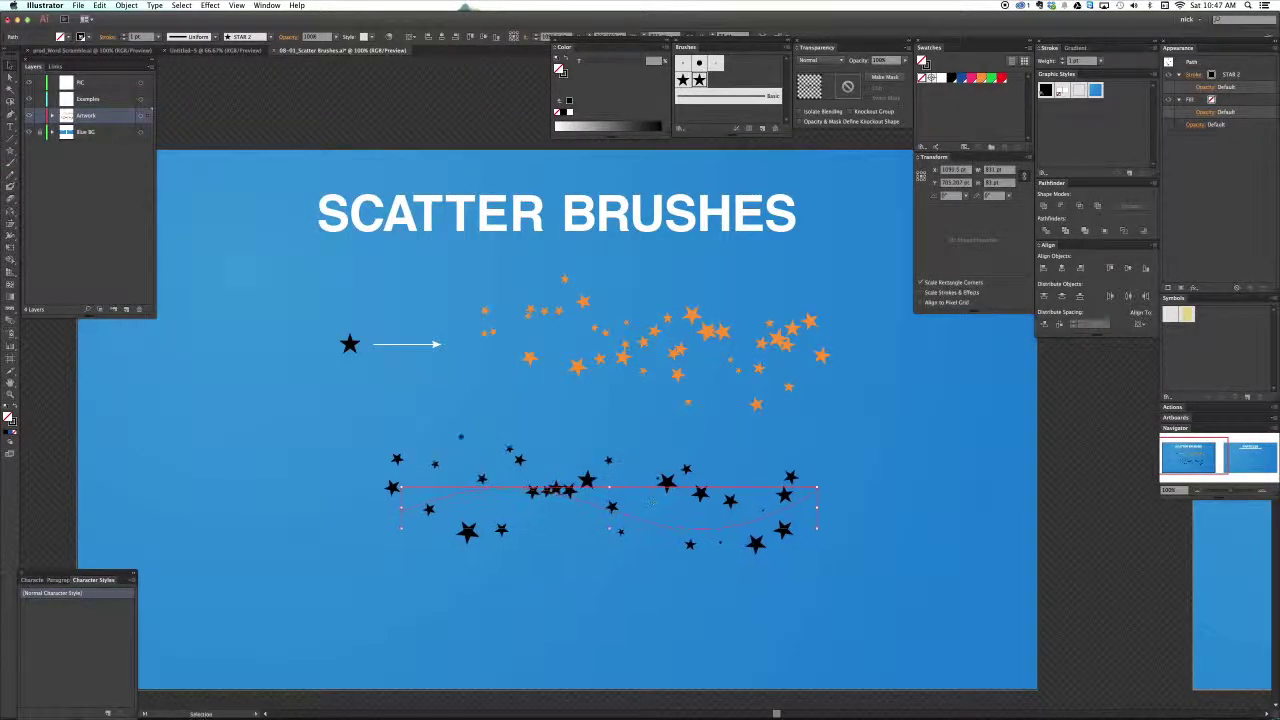
click(633, 522)
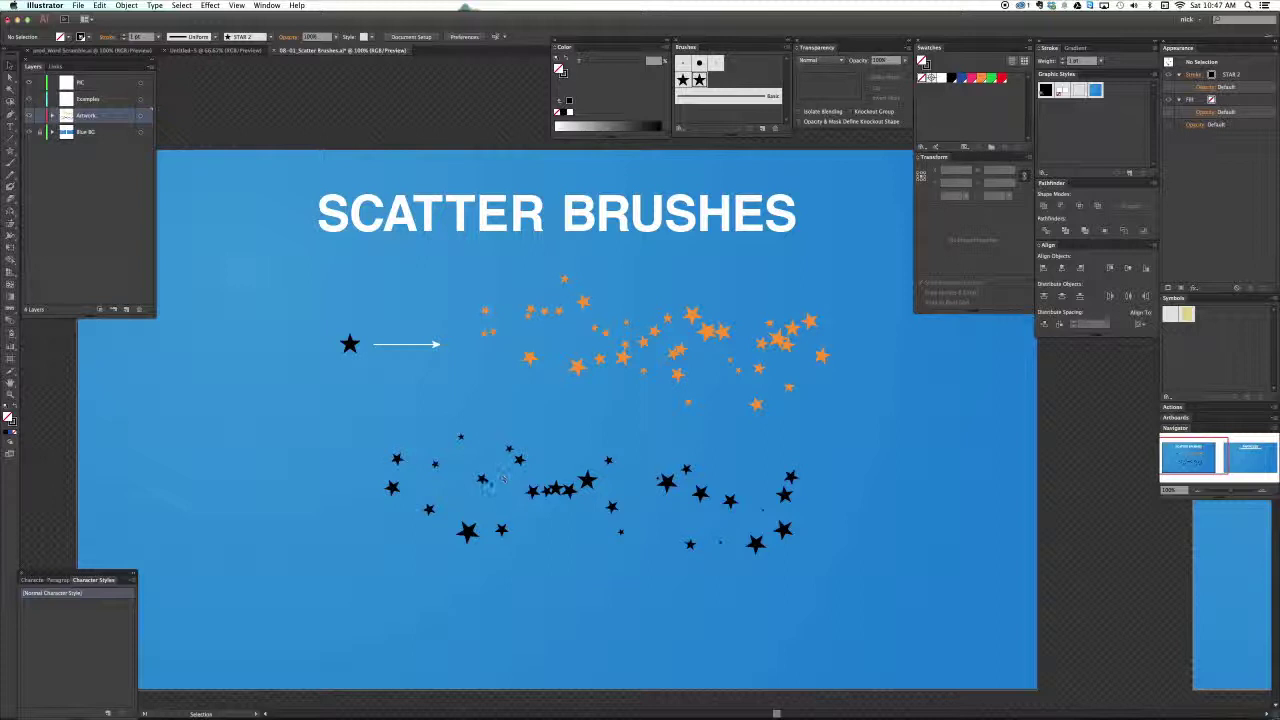
click(488, 488)
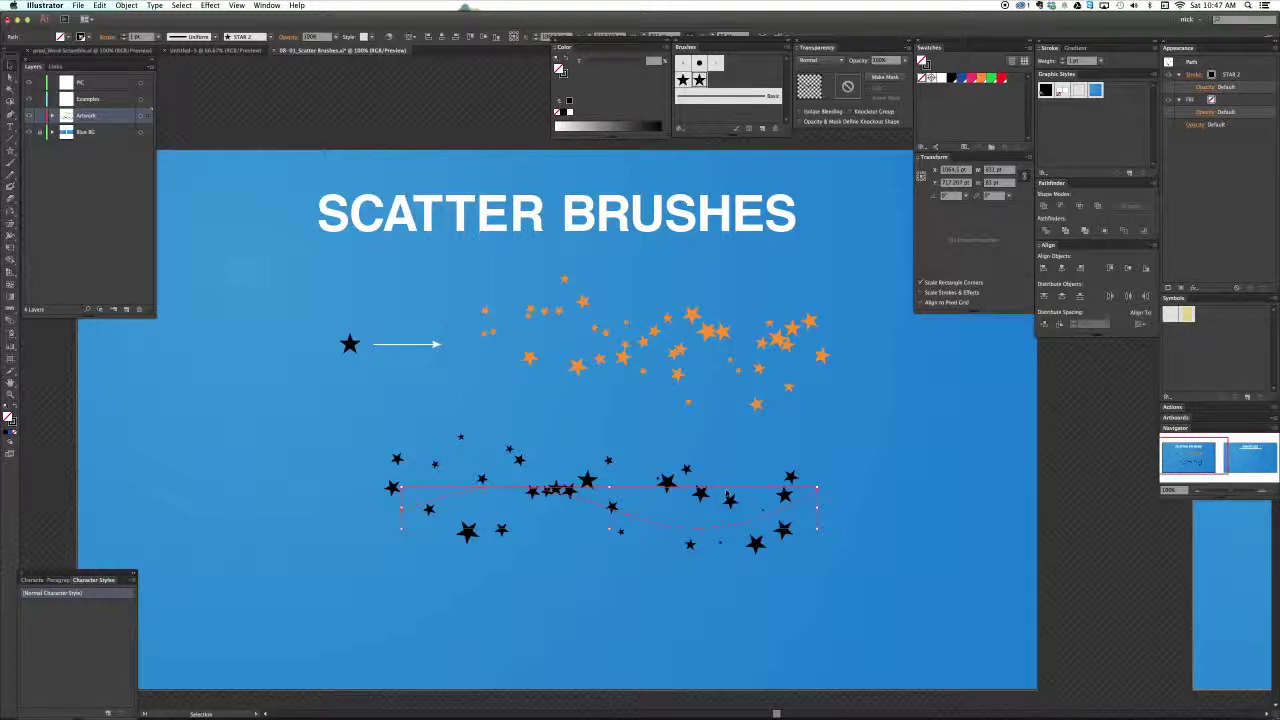
click(826, 446)
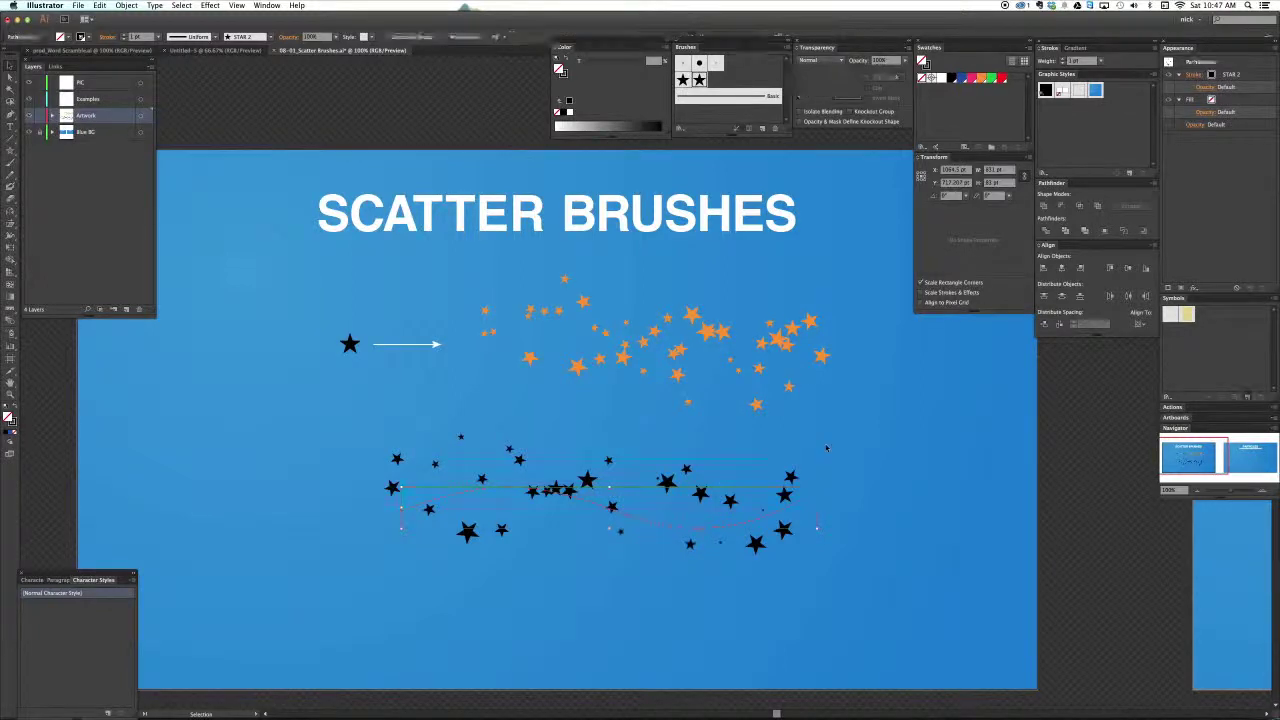
Change the STAR 2 brush's colorization method to Tints and apply the change to the existing strokes
double_click(700, 80)
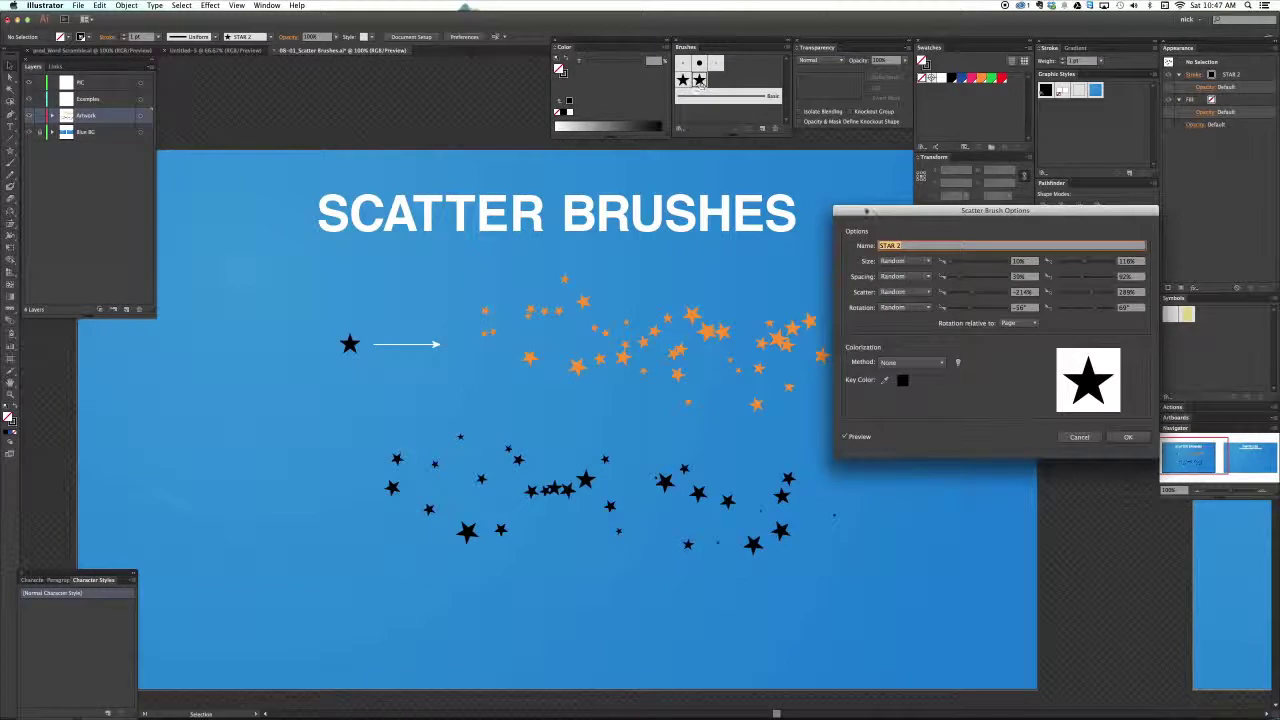
drag(874, 215, 847, 200)
click(877, 348)
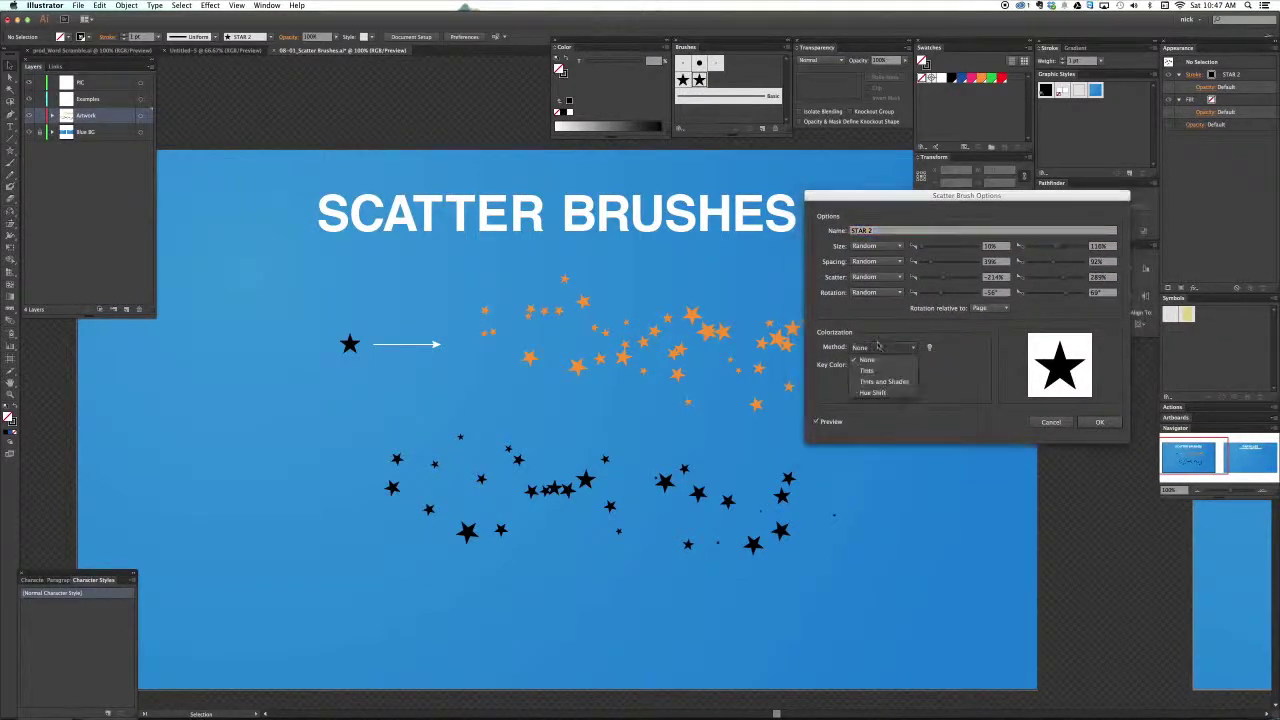
click(866, 370)
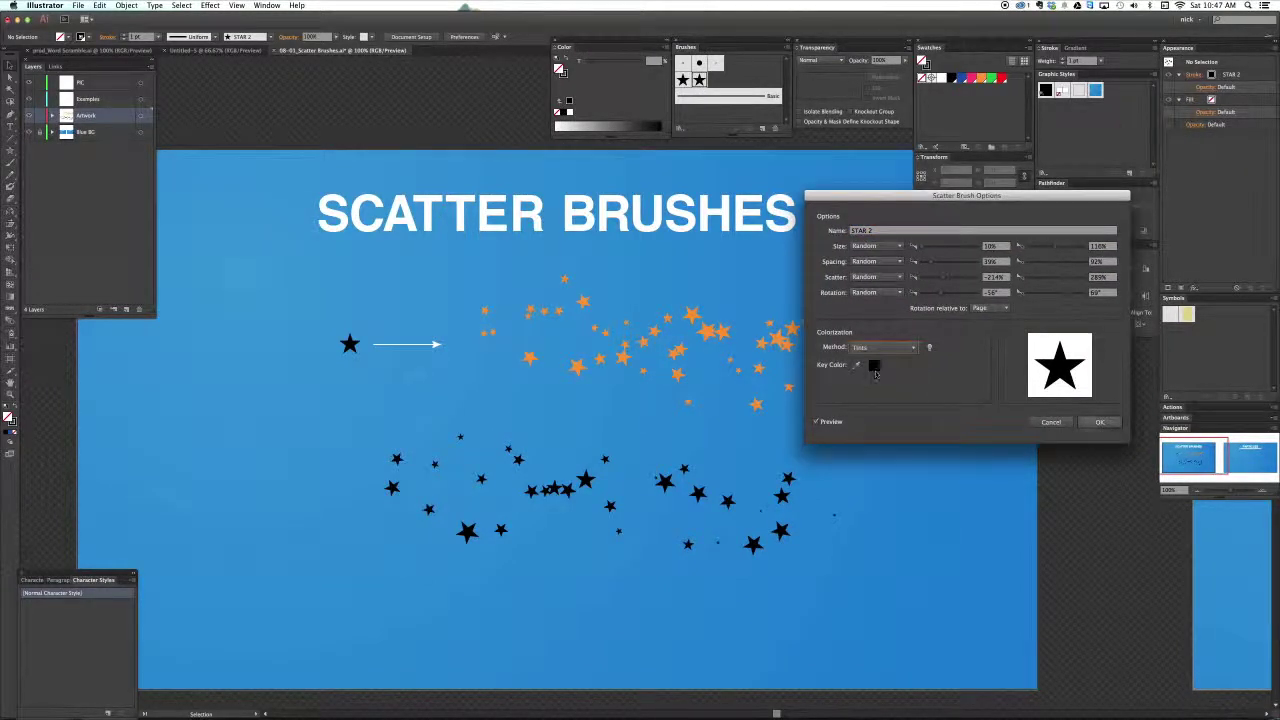
click(1099, 421)
click(623, 382)
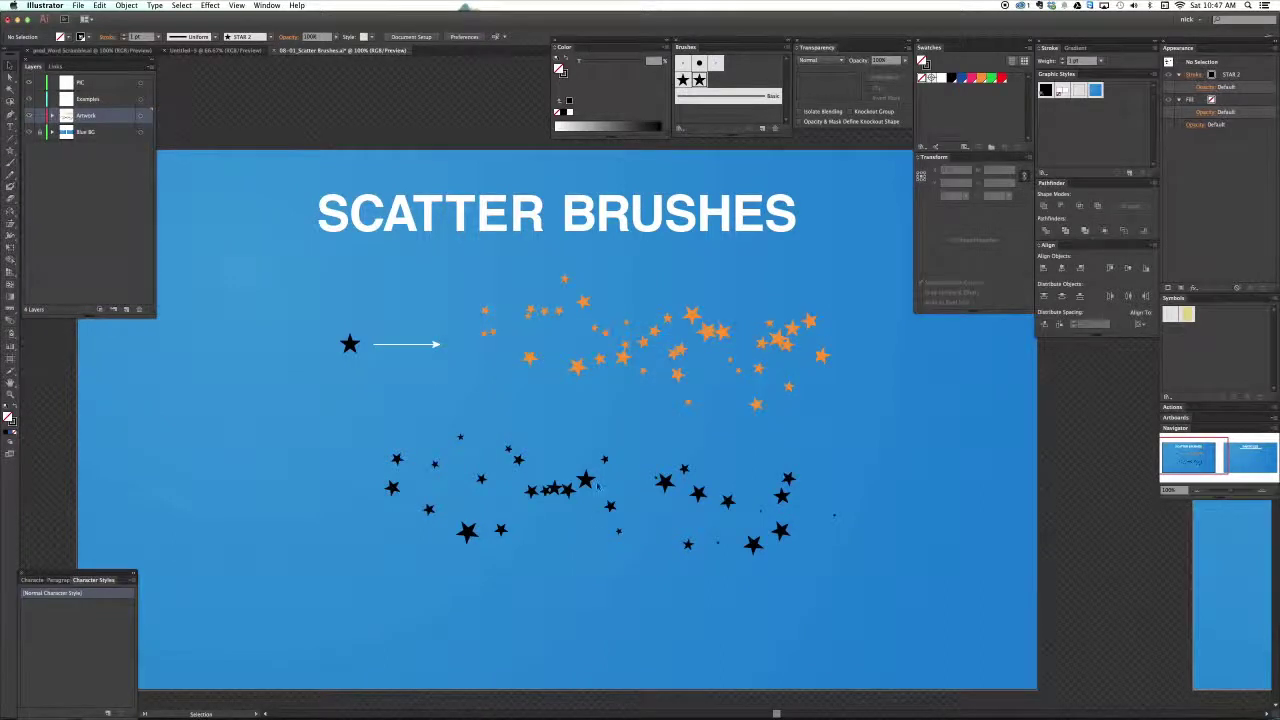
Recolor the star path's stroke, trying the pink swatch before choosing the orange one
click(588, 481)
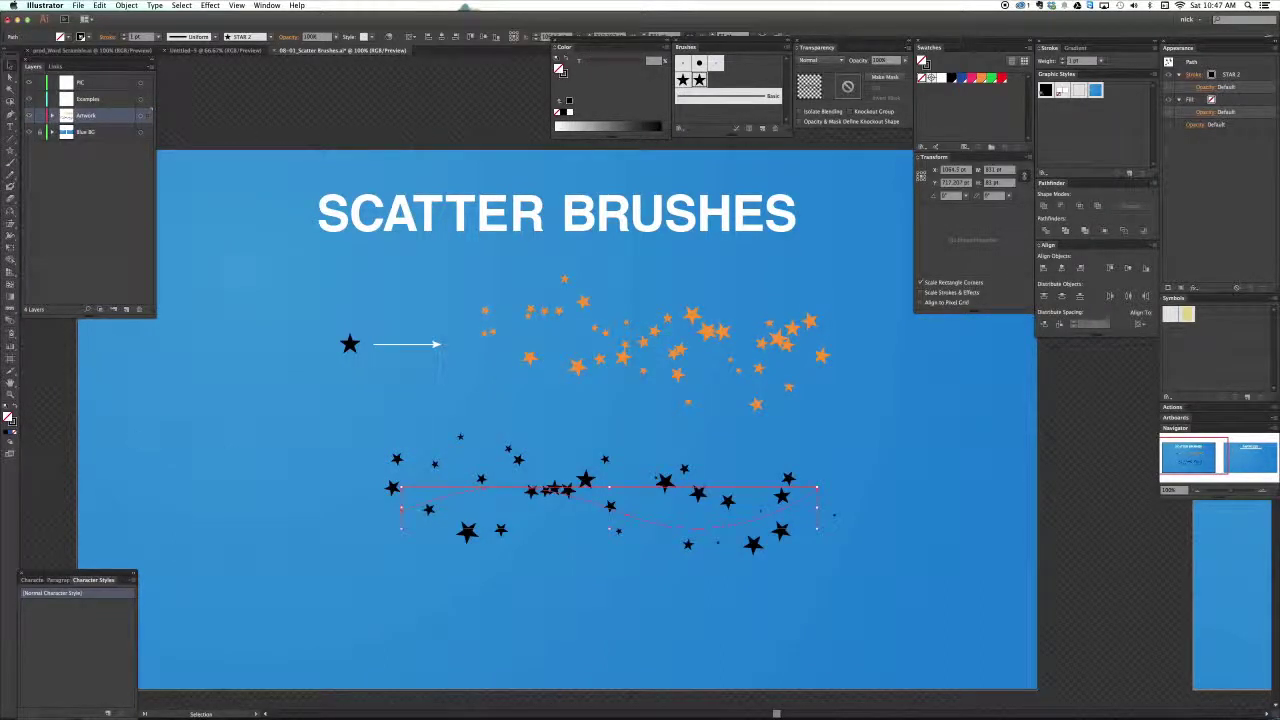
click(11, 421)
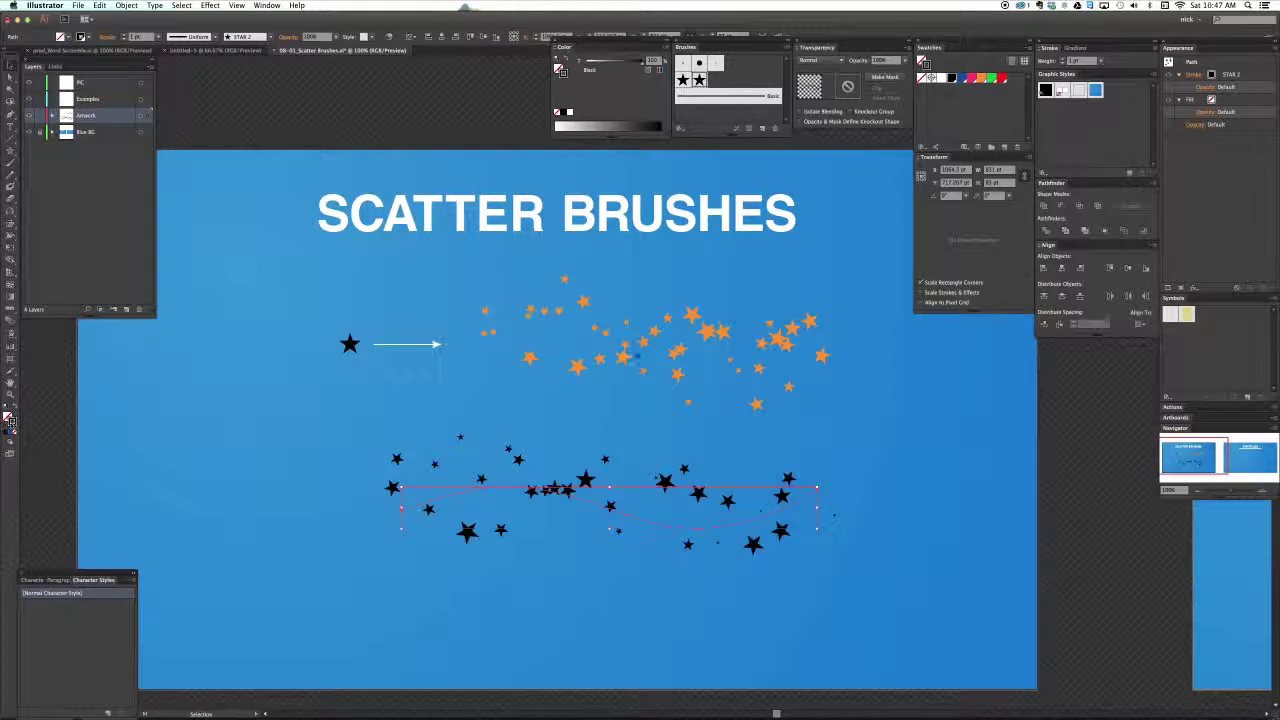
click(969, 79)
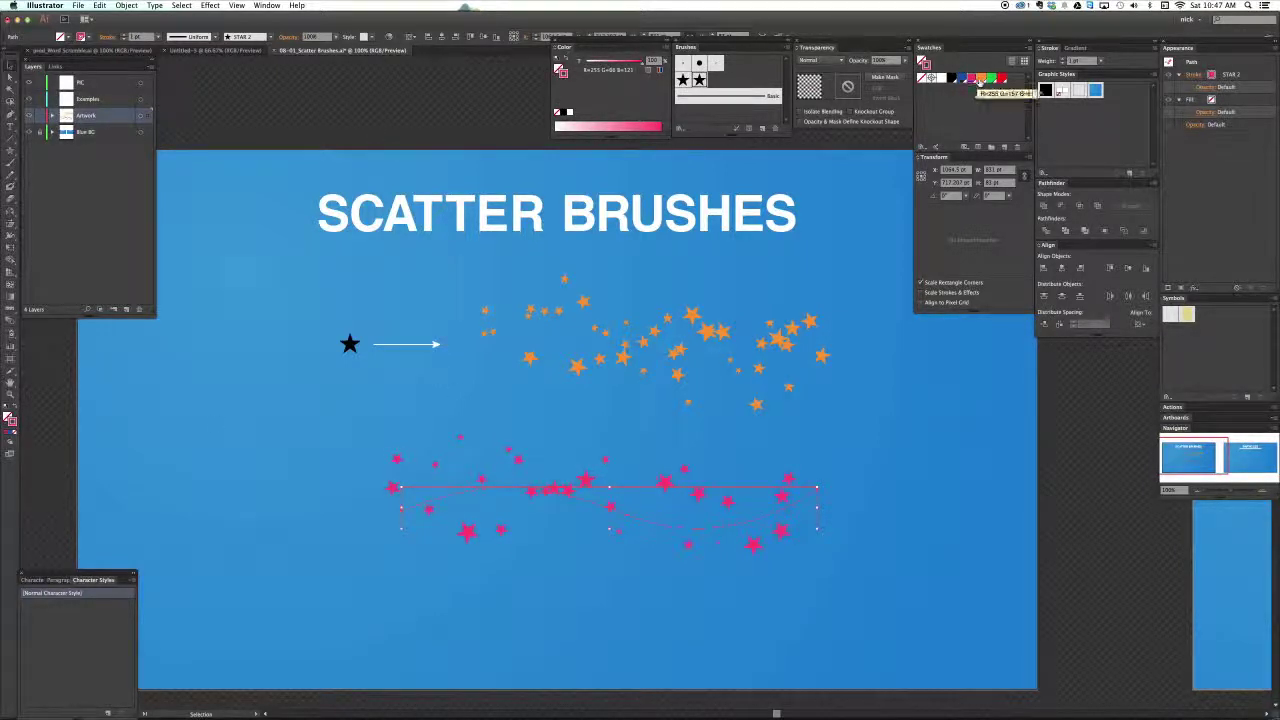
click(979, 80)
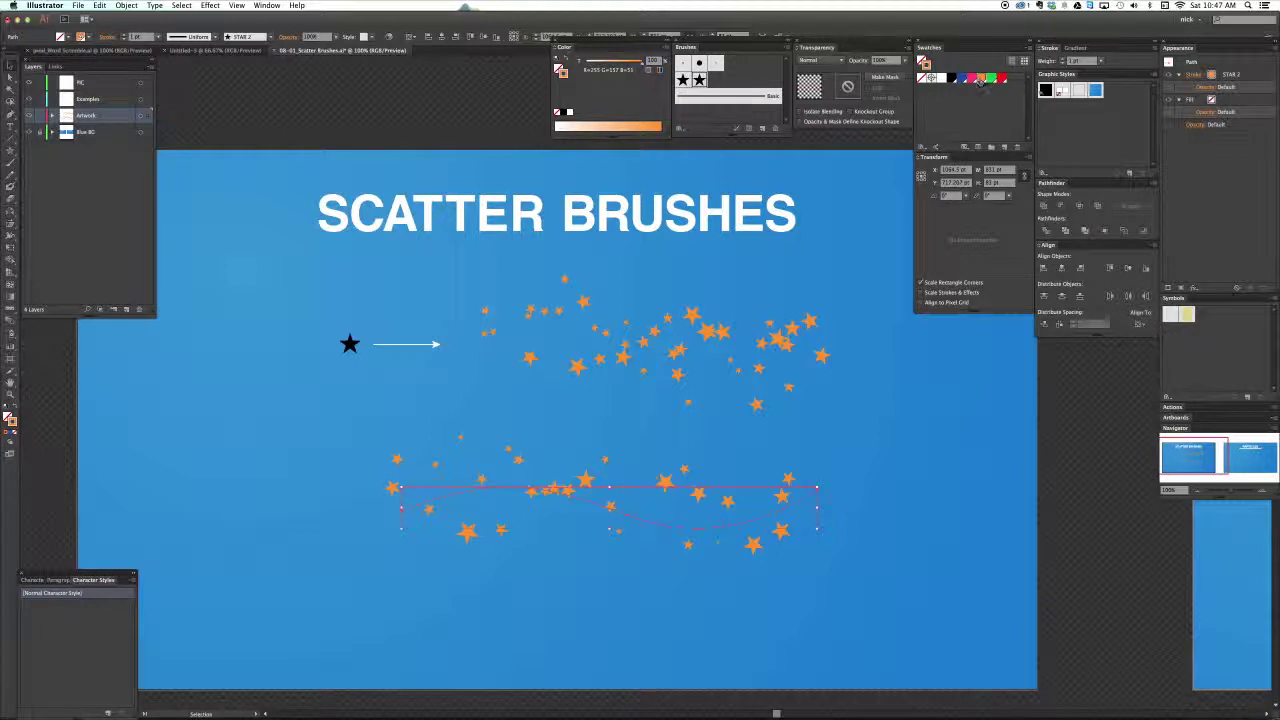
Try a lighter tint of about 77% on the star path's orange stroke and restore the tint to 100%
mouse_move(627, 66)
mouse_down()
mouse_move(616, 67)
mouse_move(627, 66)
mouse_up()
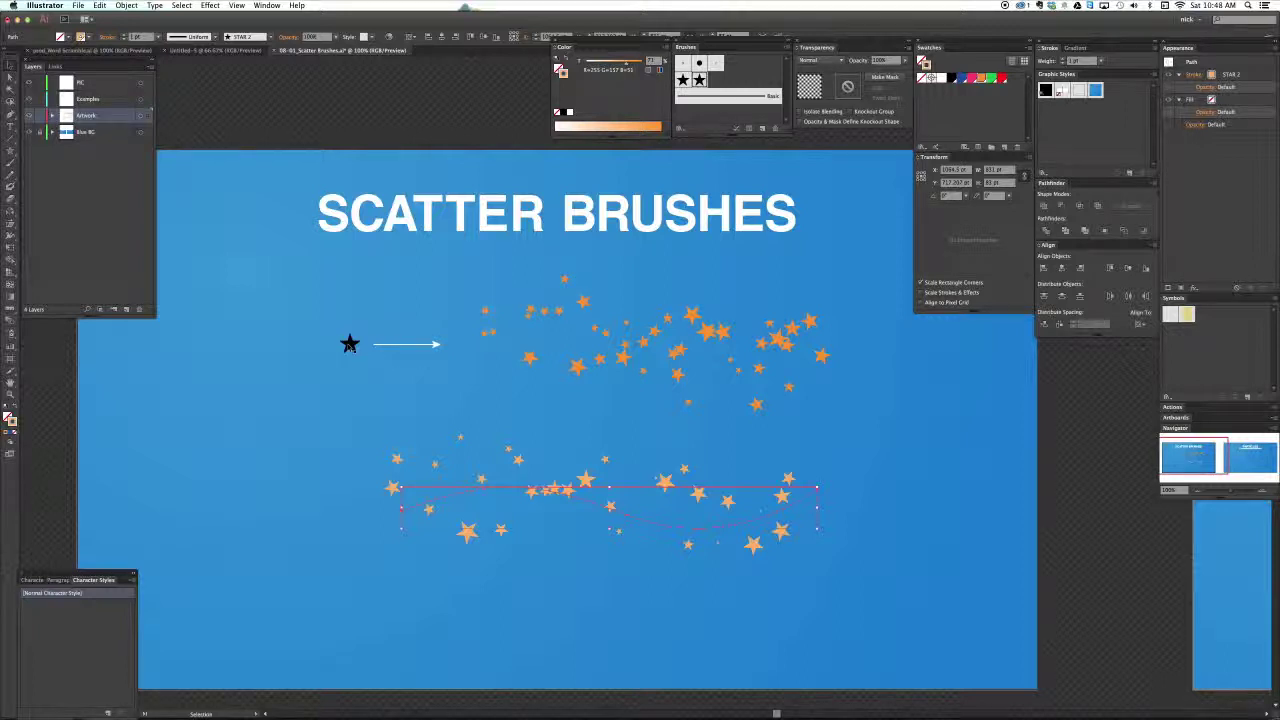
click(349, 344)
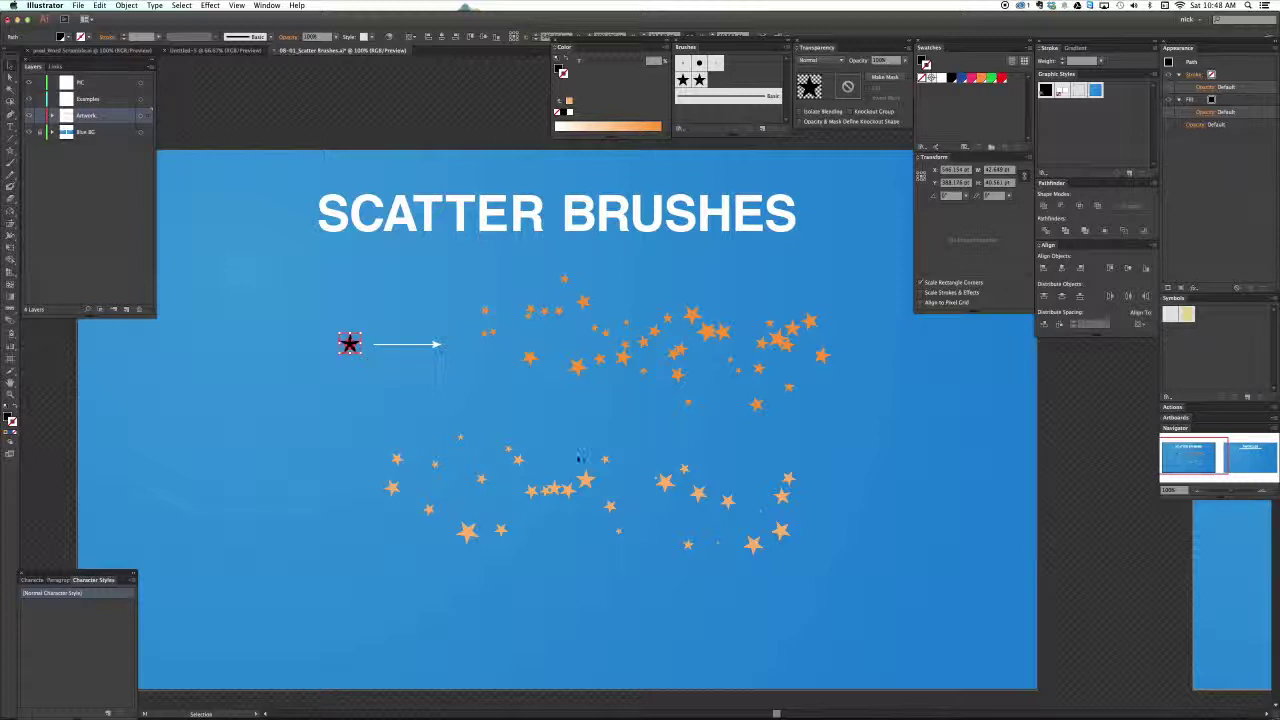
click(587, 481)
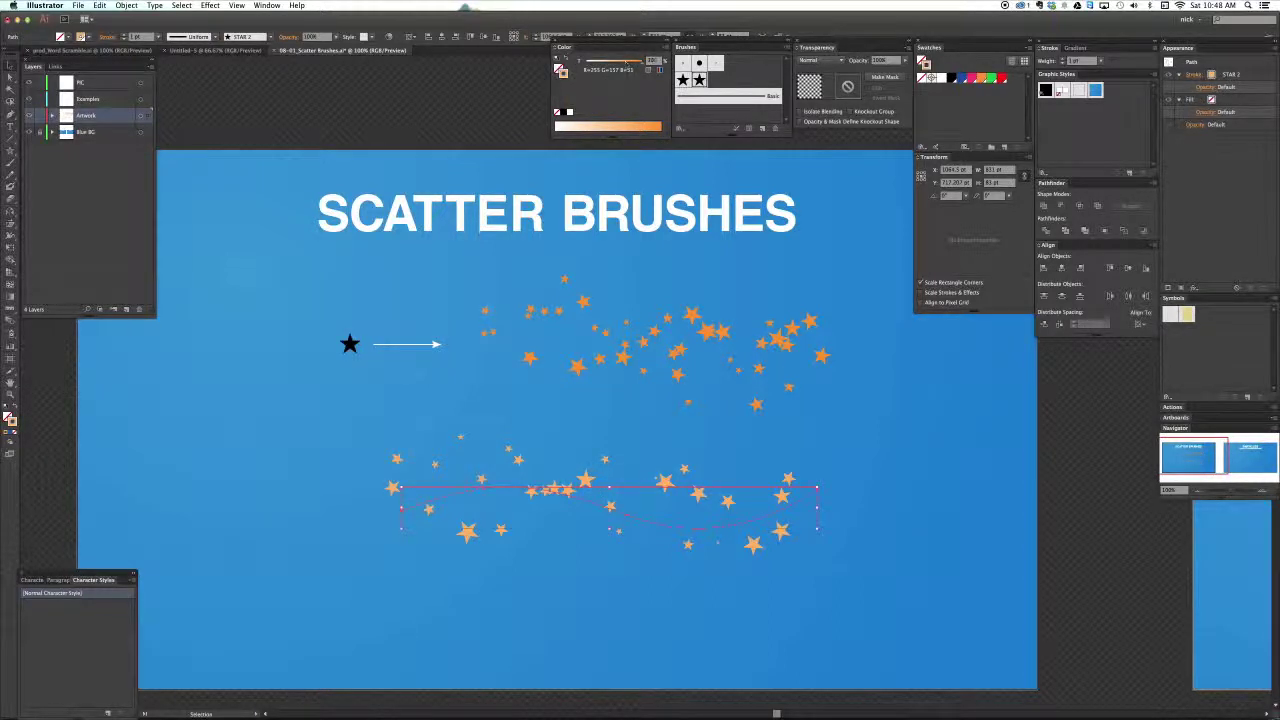
drag(627, 63, 645, 63)
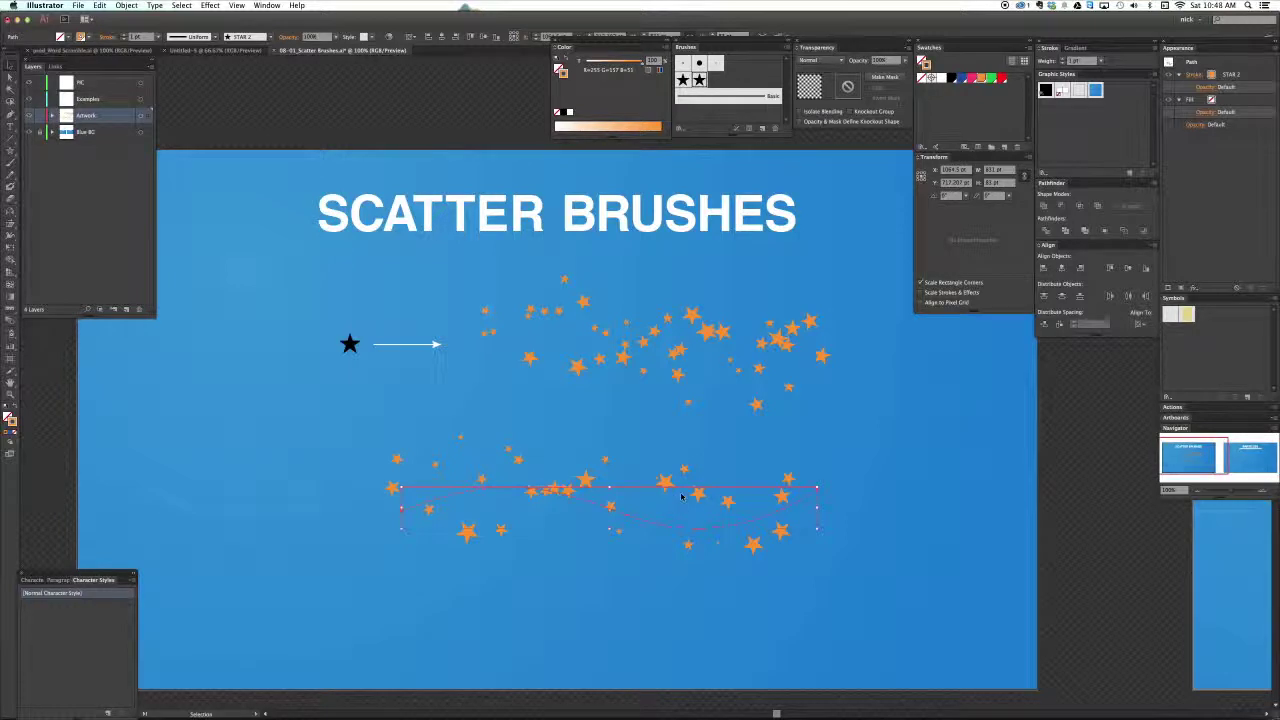
Move the orange star path at the artboard's lower part up and to the left, and leave it deselected
mouse_move(565, 482)
mouse_down()
mouse_move(490, 481)
mouse_move(525, 466)
mouse_up()
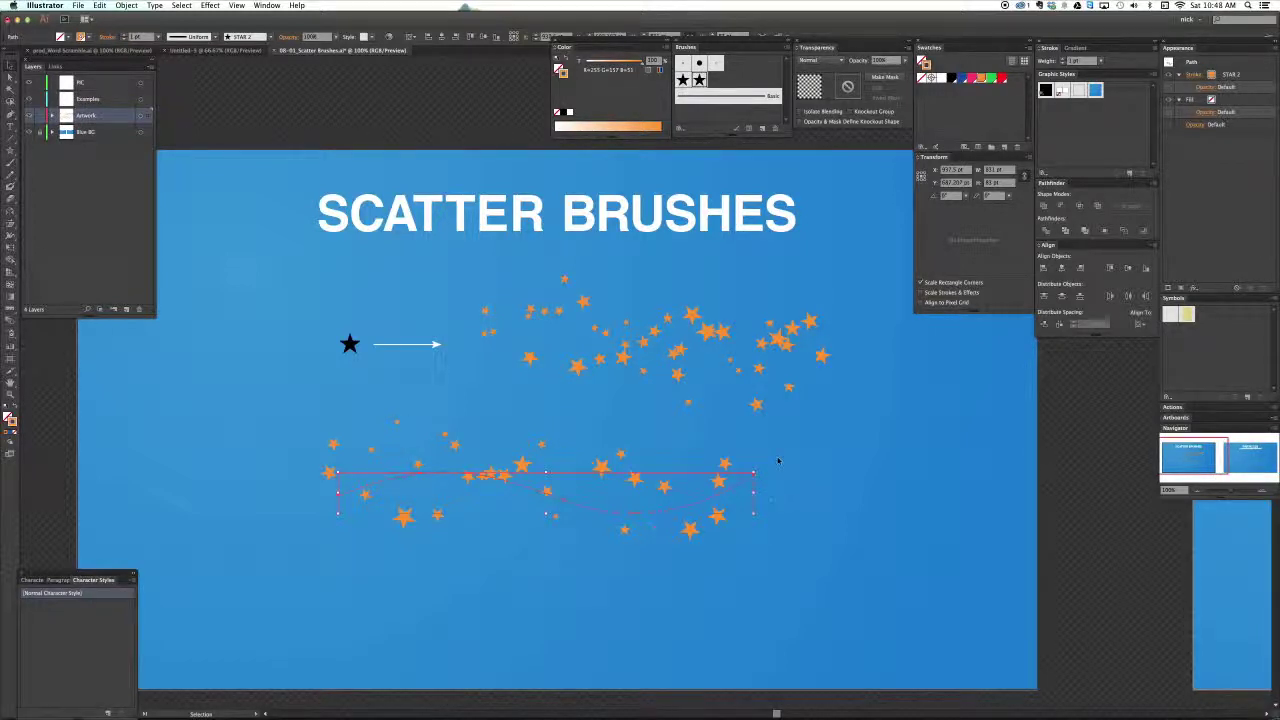
click(778, 461)
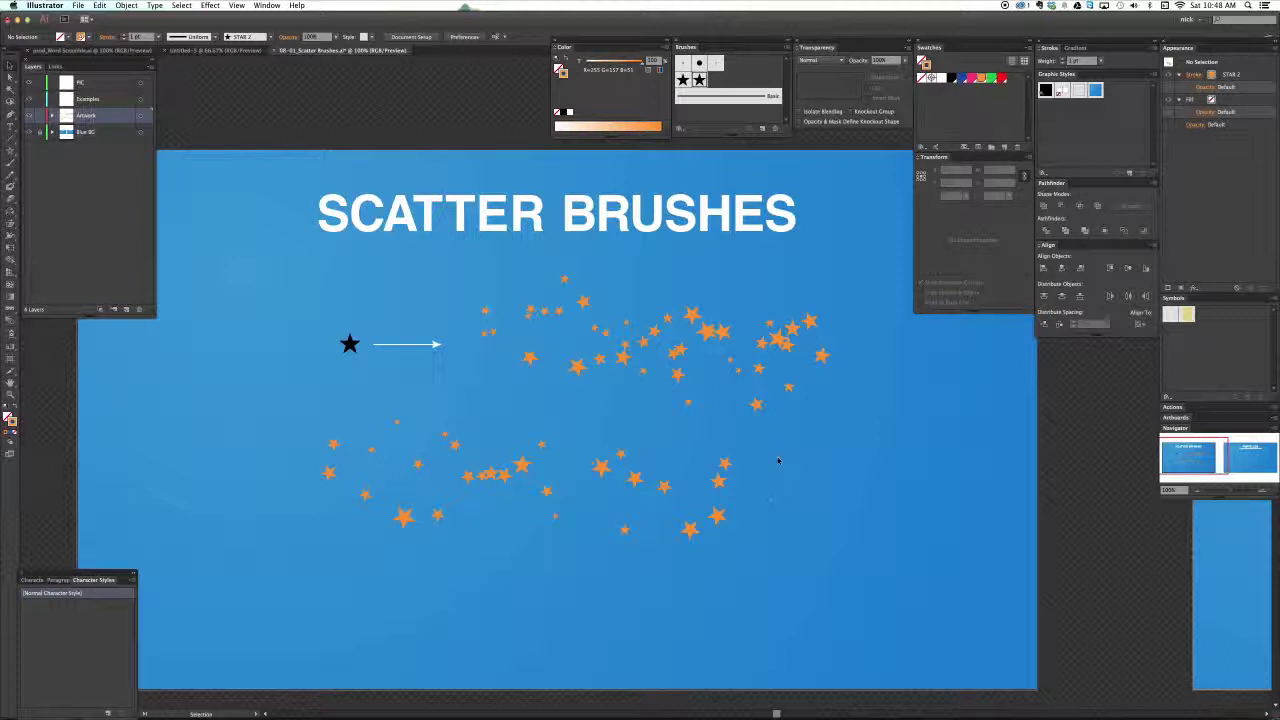
Draw a straight horizontal line about 800 pt long with the orange STAR 2 brush across the PARTICLES artboard
key(super+minus)
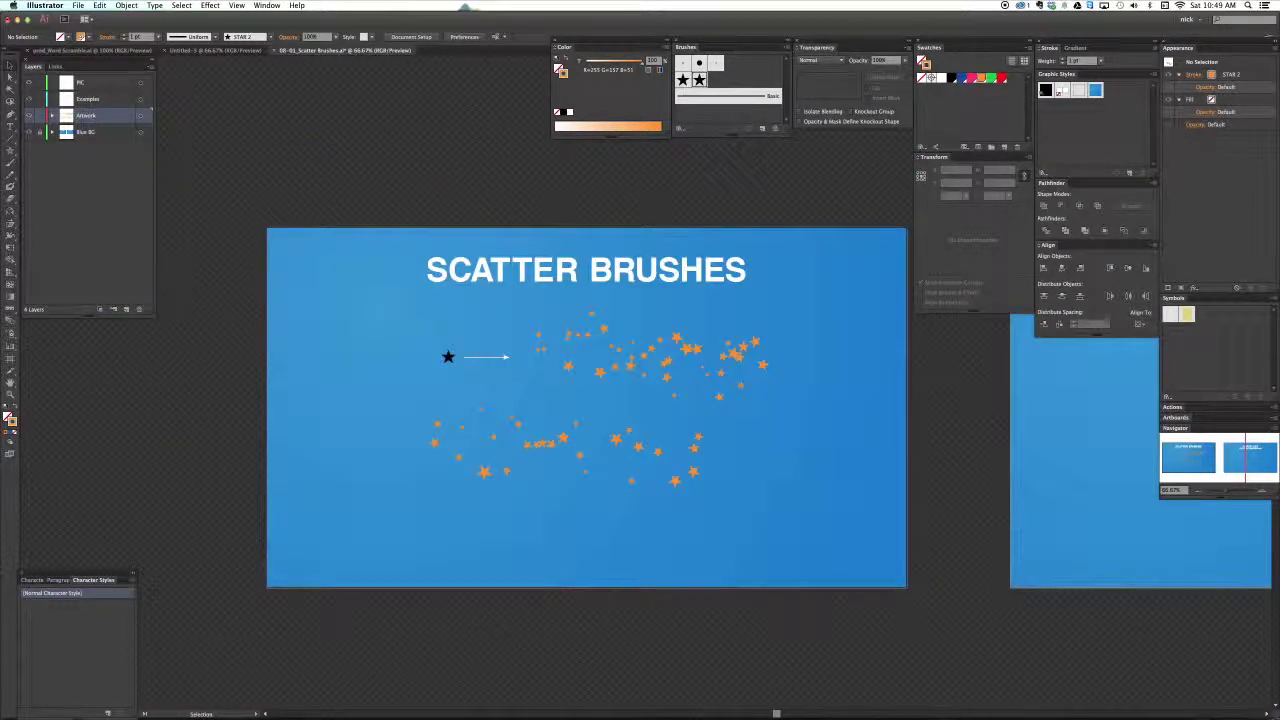
drag(991, 506, 300, 517)
drag(542, 527, 455, 513)
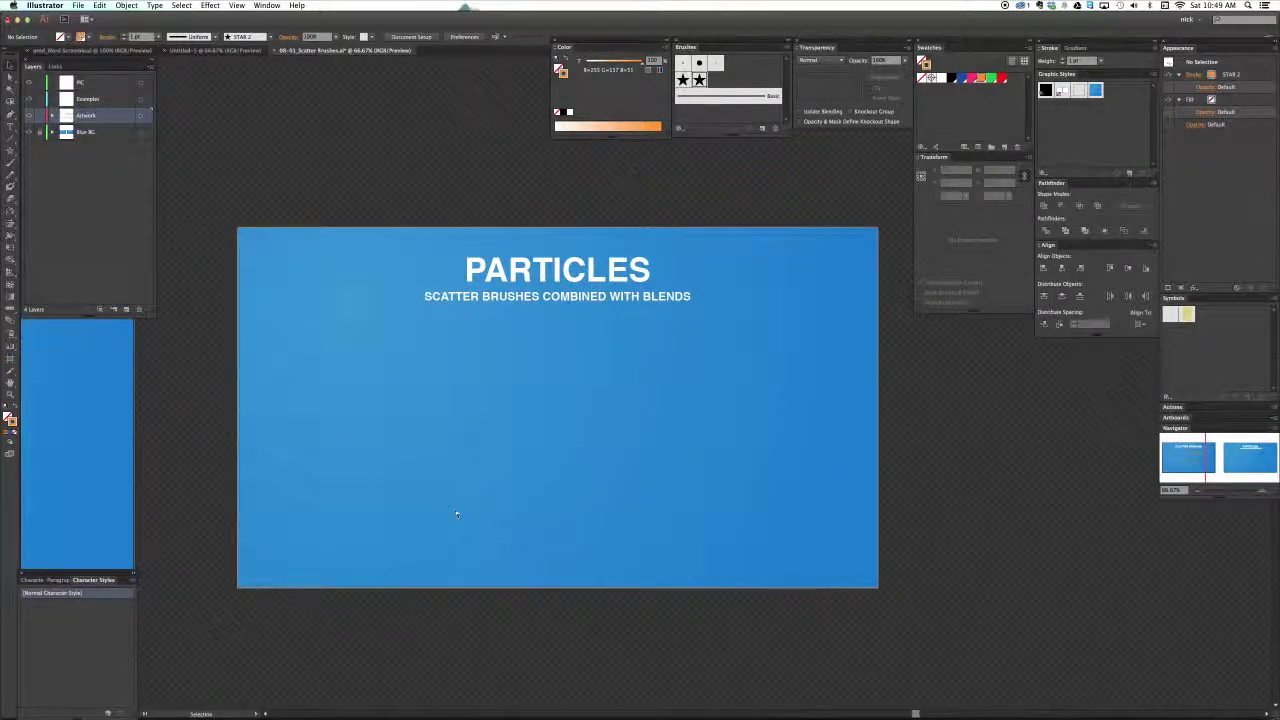
key(a)
key(v)
drag(447, 526, 502, 528)
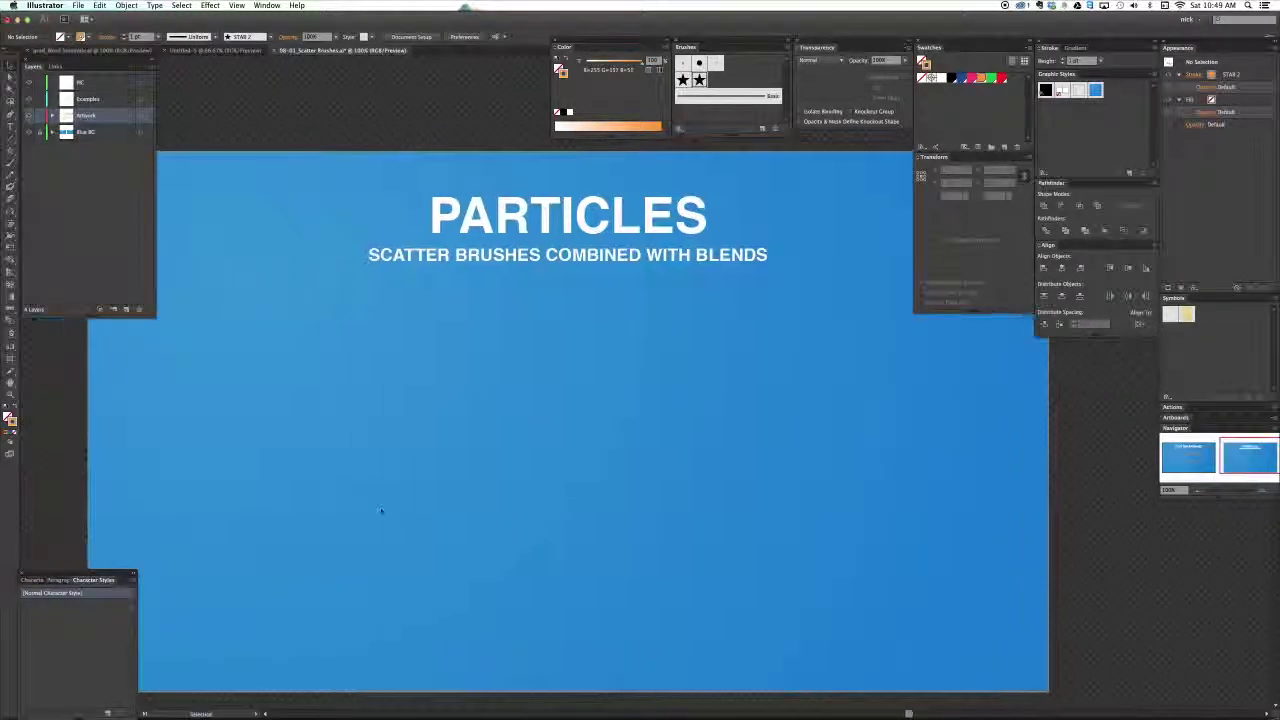
key(backslash)
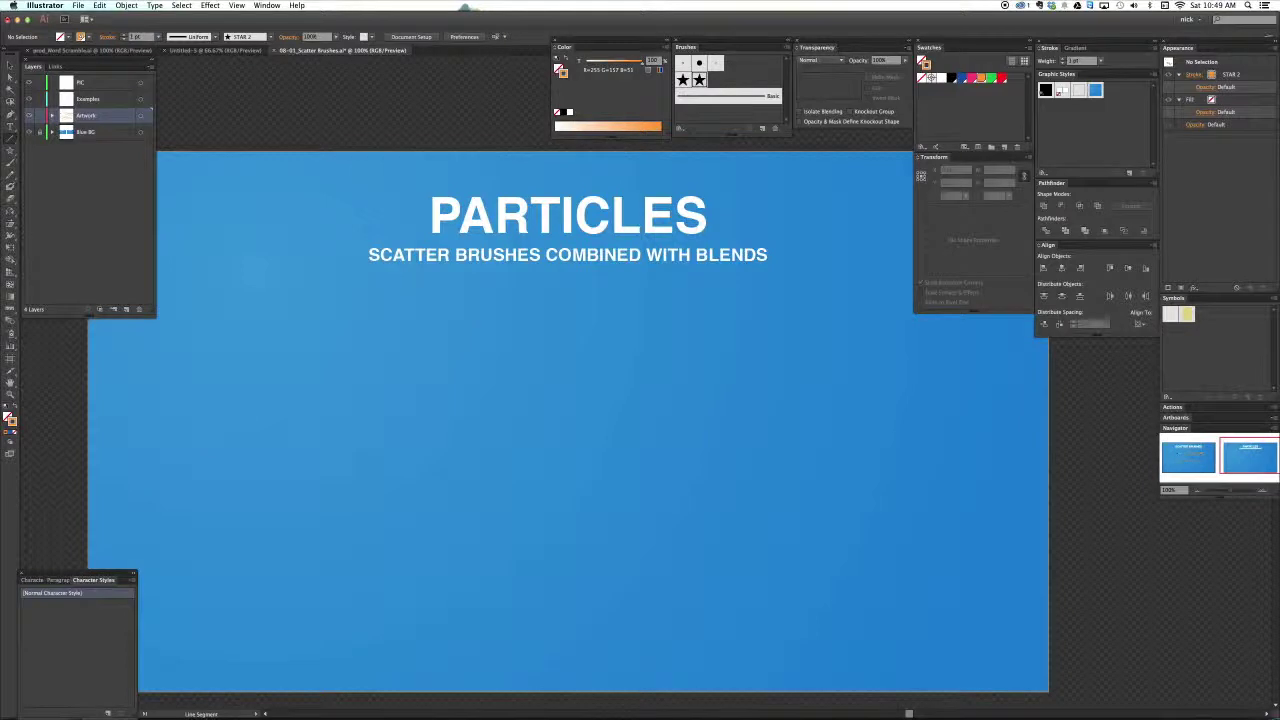
drag(357, 480, 757, 480)
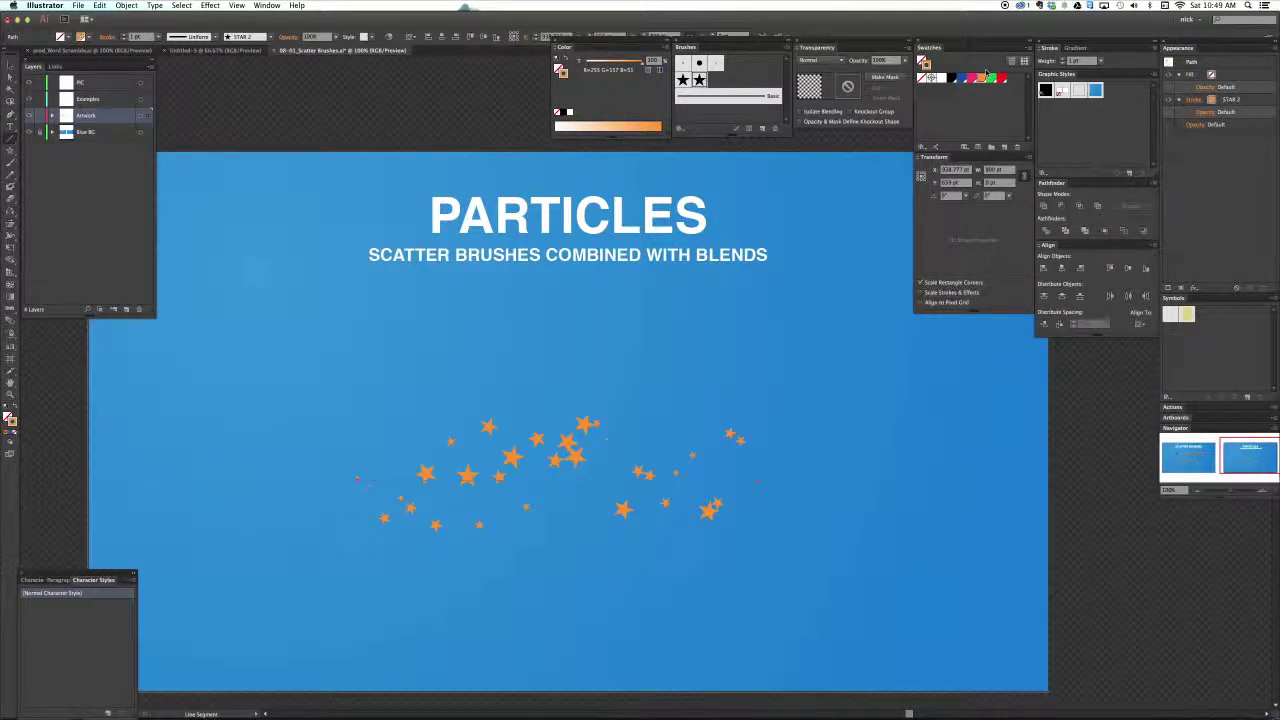
Move the star line straight down near the artboard's lower edge and duplicate it straight up to just below the subtitle
key(v)
drag(583, 425, 581, 530)
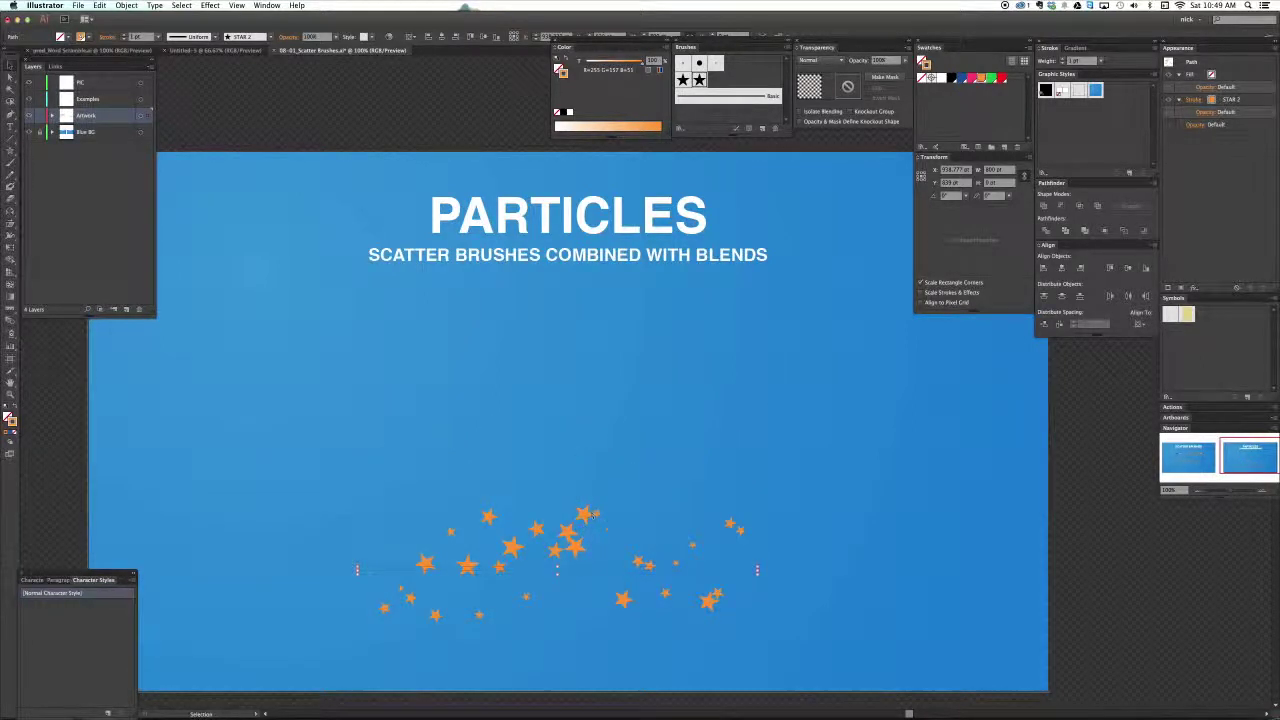
drag(585, 514, 586, 527)
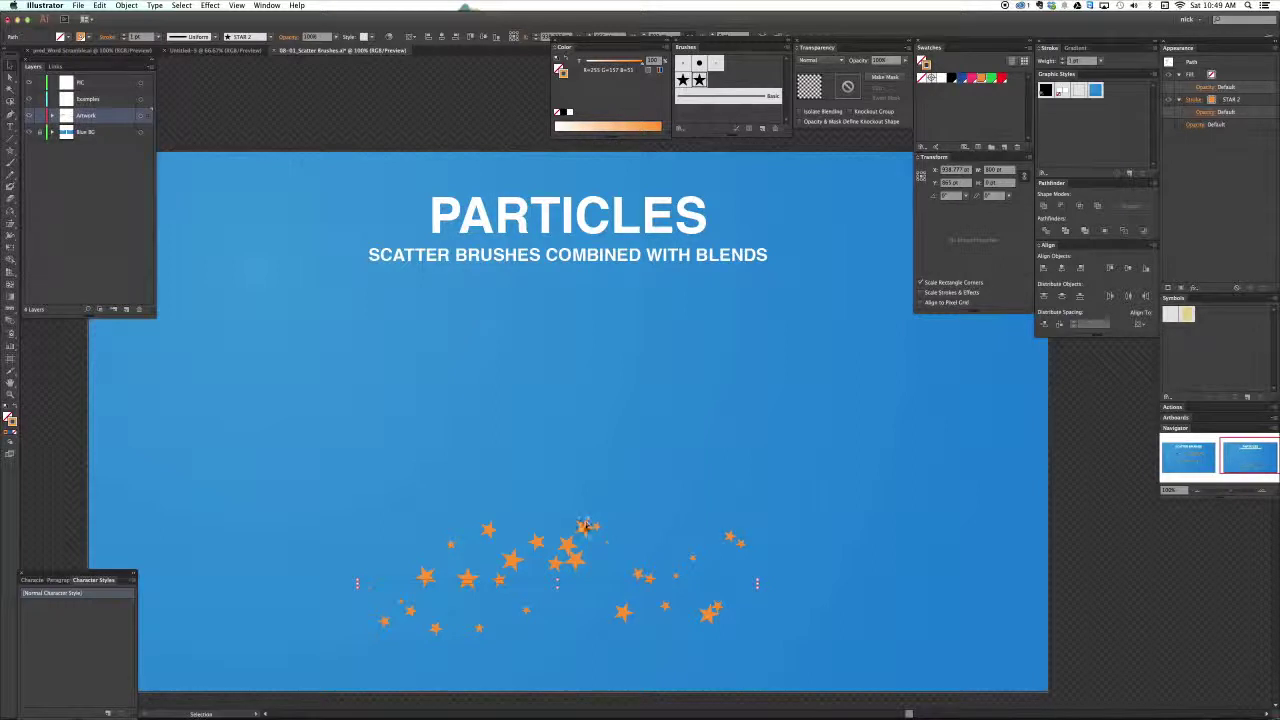
drag(586, 525, 591, 284)
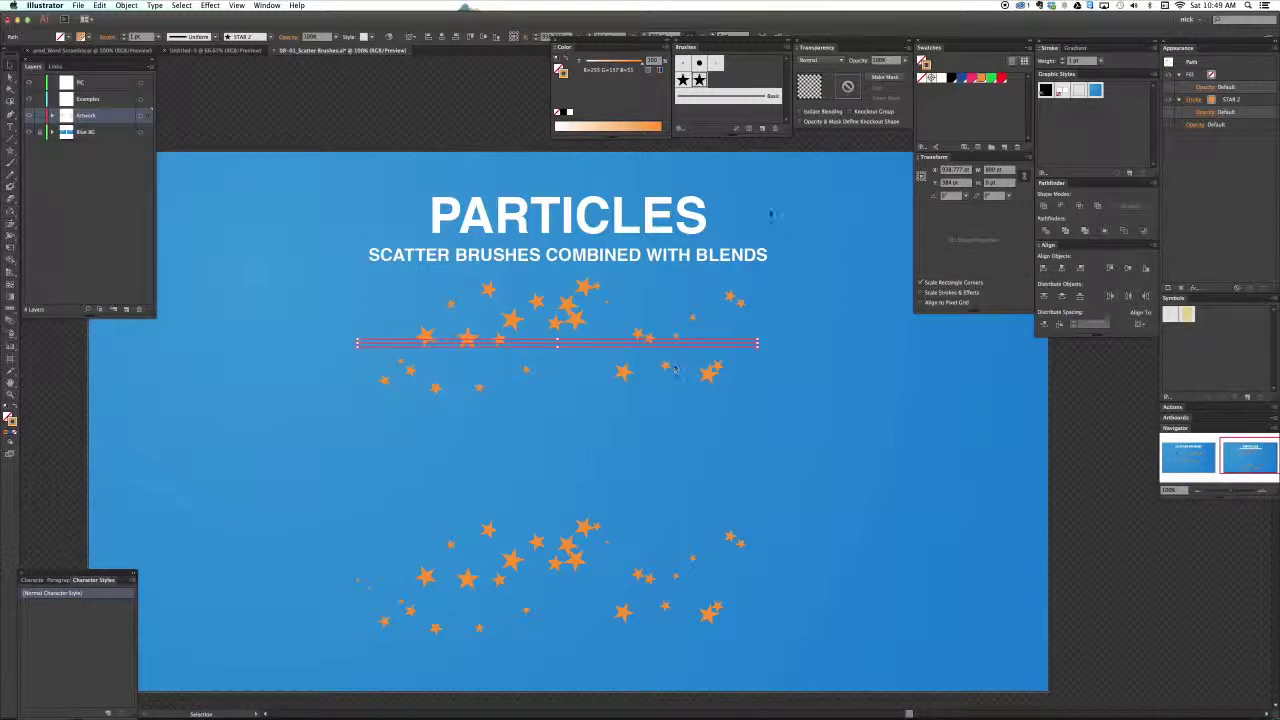
Reapply the STAR 2 brush to the upper line repeatedly to give it a different random star arrangement
click(700, 80)
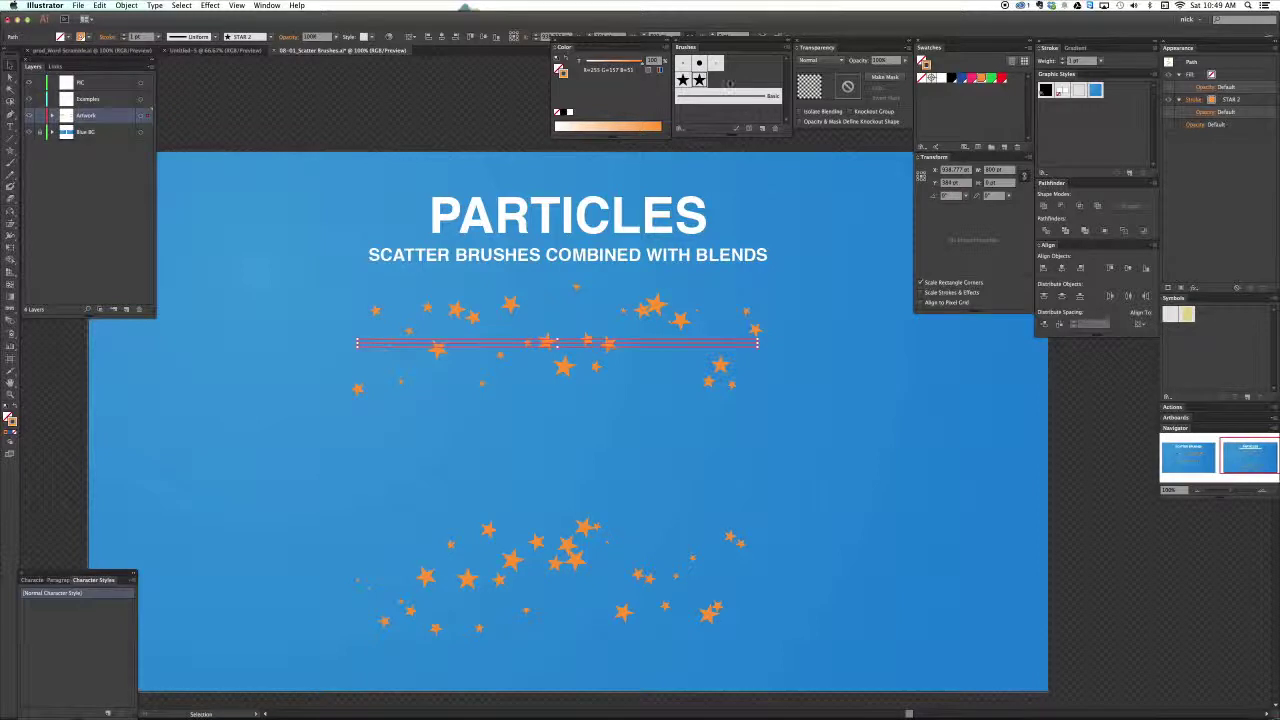
click(700, 80)
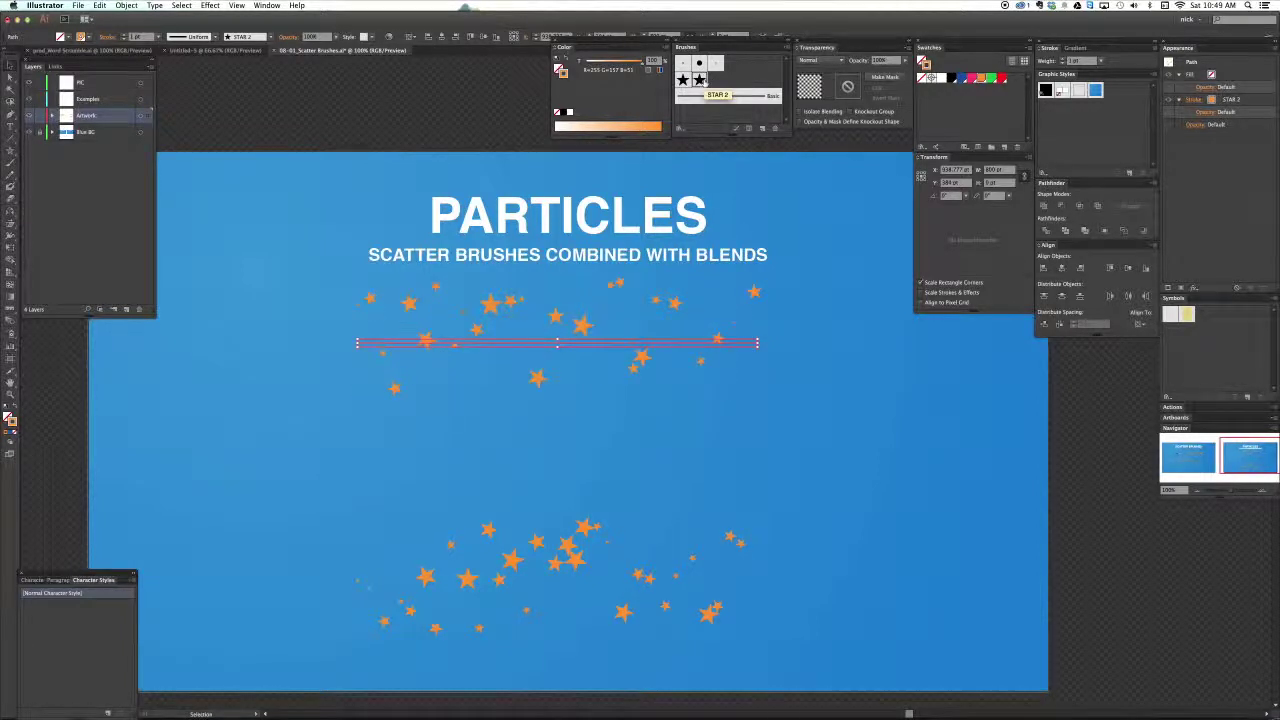
click(703, 82)
click(703, 81)
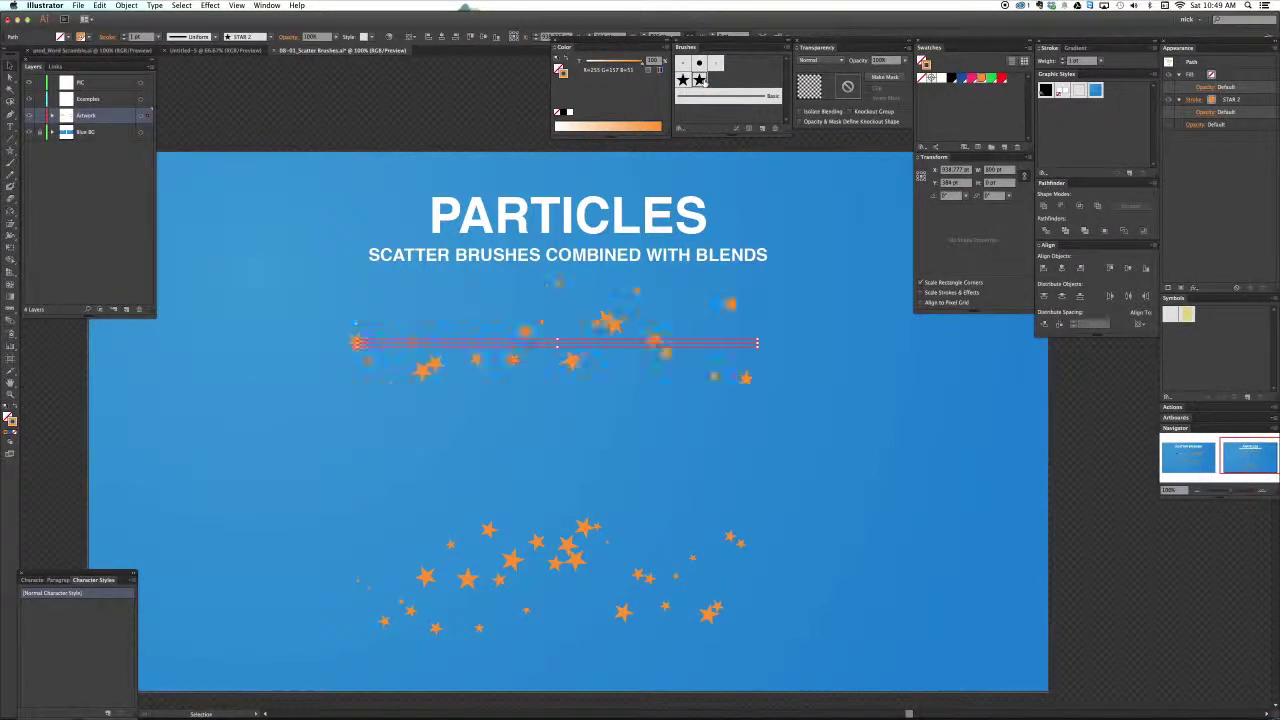
click(703, 81)
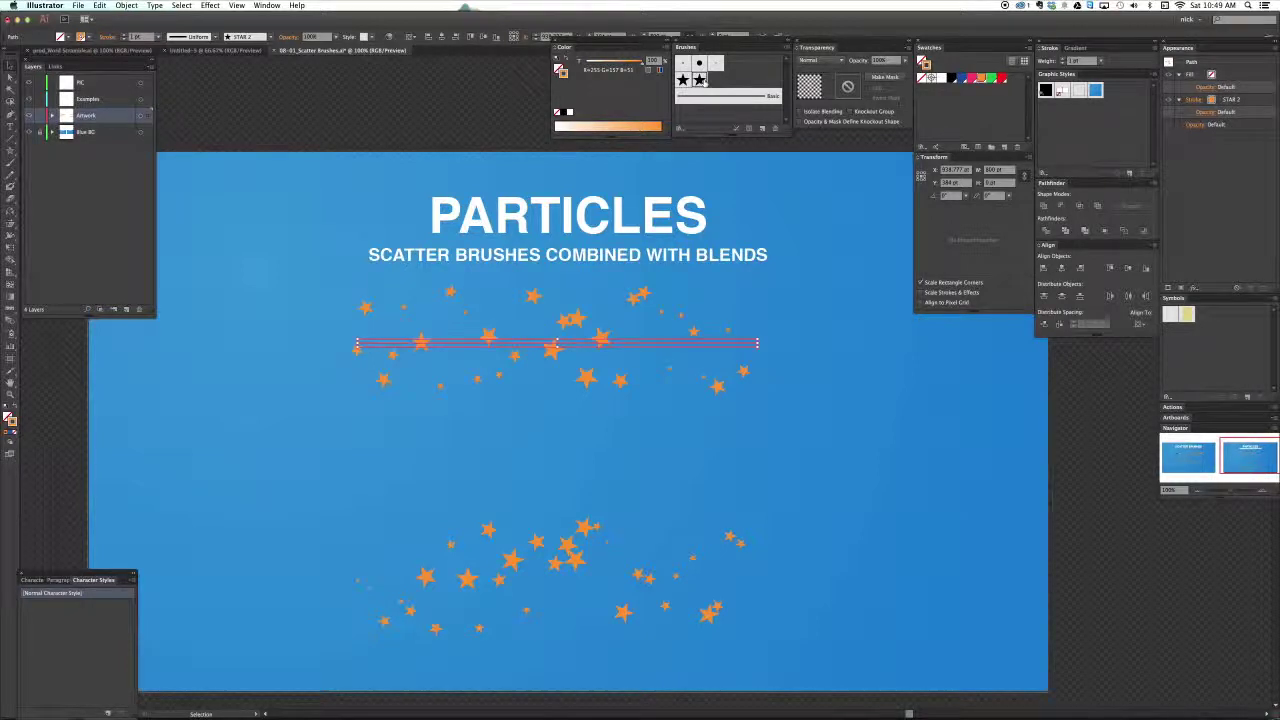
click(703, 81)
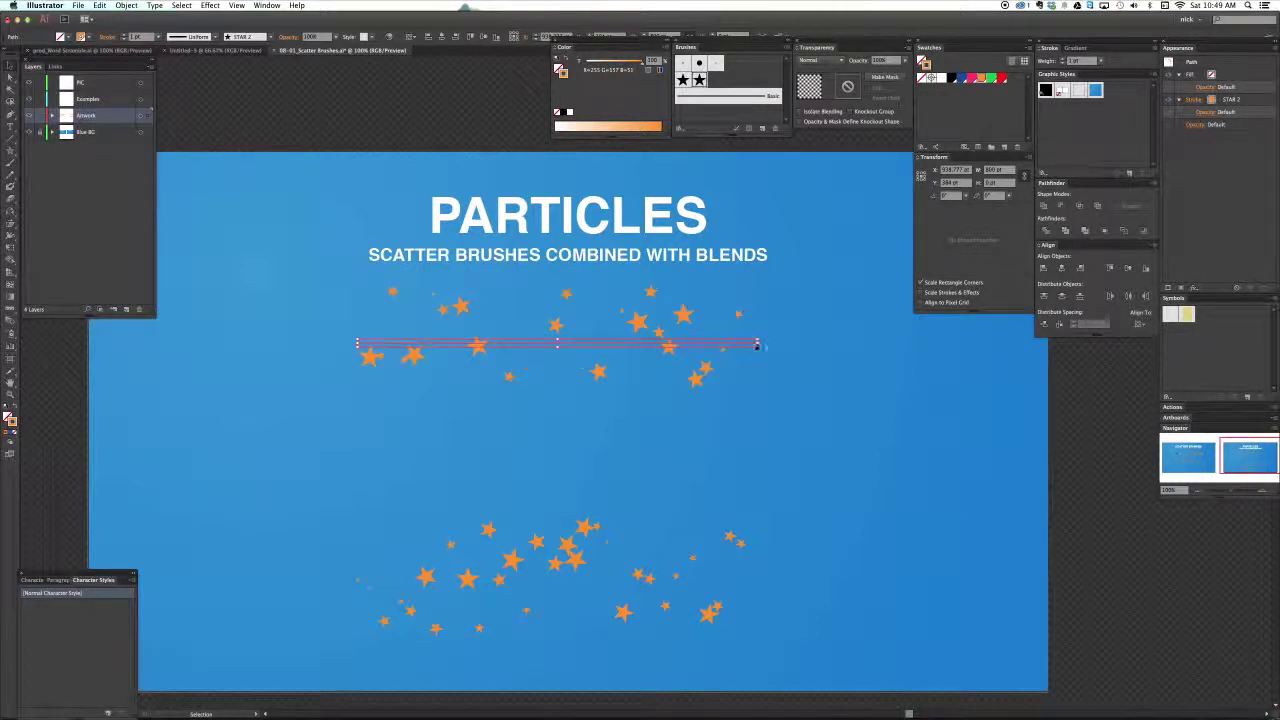
Widen both star lines symmetrically, the upper one to about 1150 pt and the lower one to about 980 pt
drag(757, 343, 845, 343)
click(586, 529)
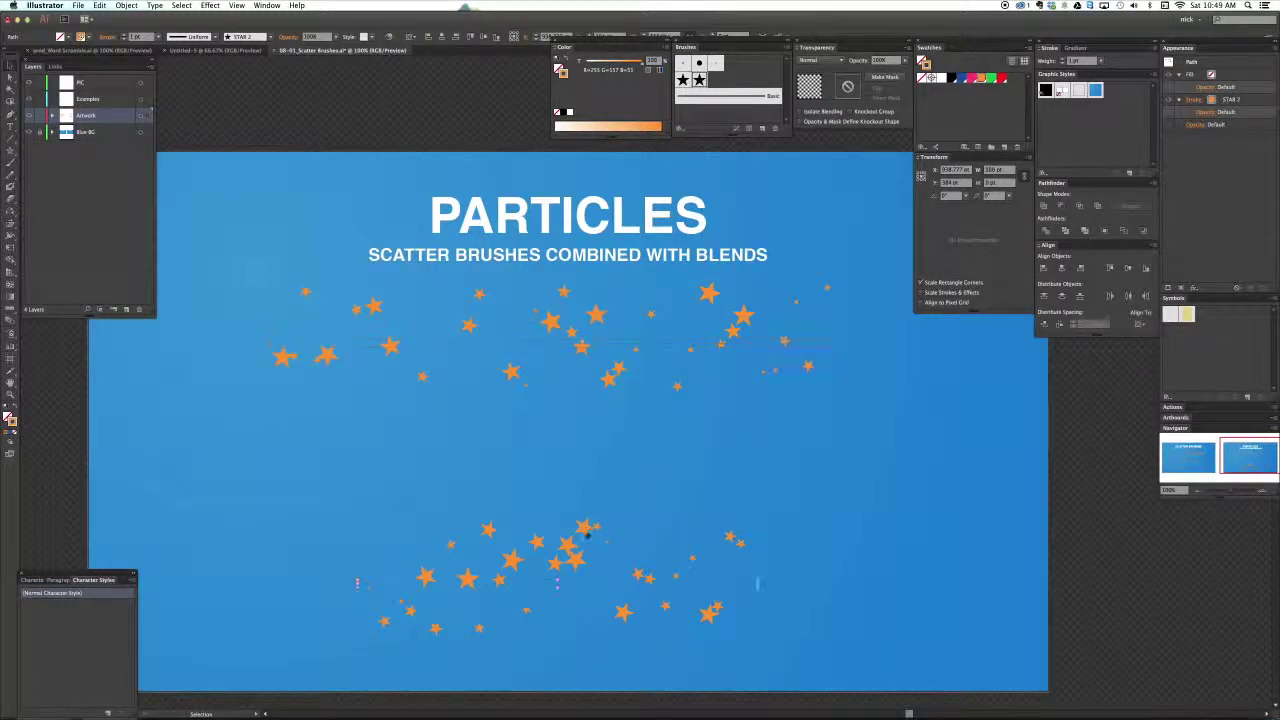
drag(757, 588, 802, 584)
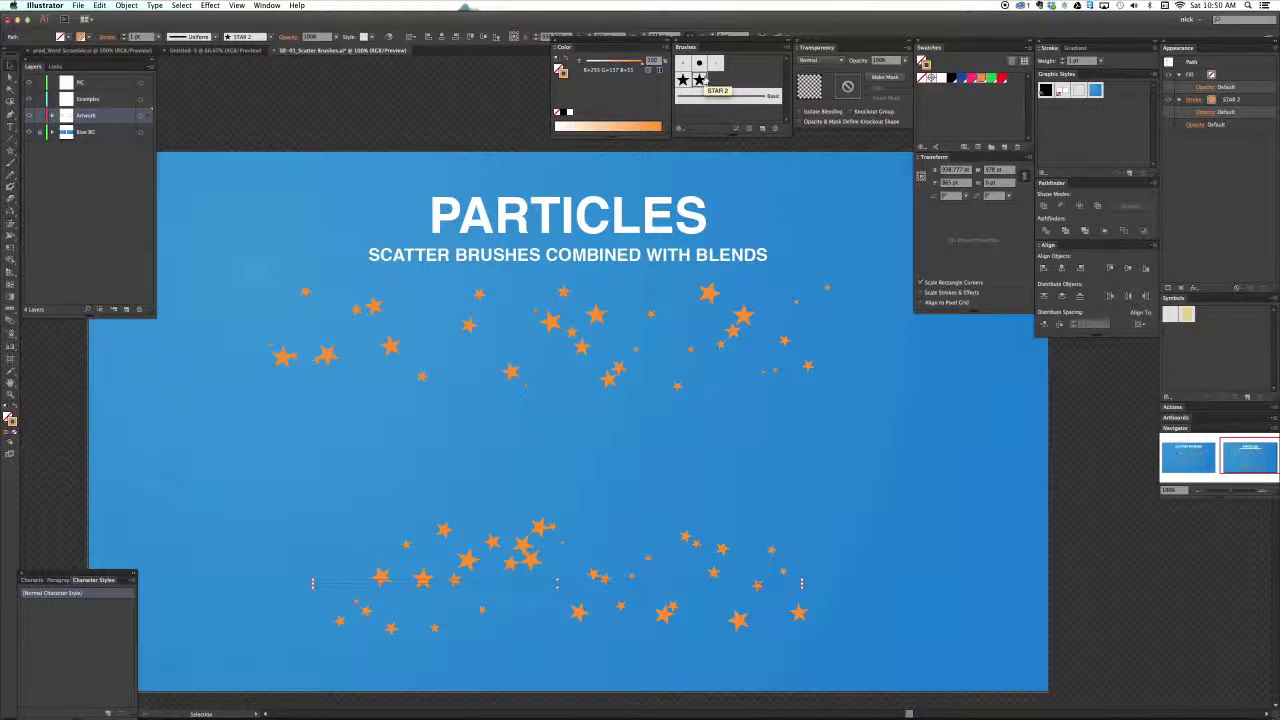
Set the stroke weight of the lower star line alone to 0.1 pt and deselect it
shift+click(582, 345)
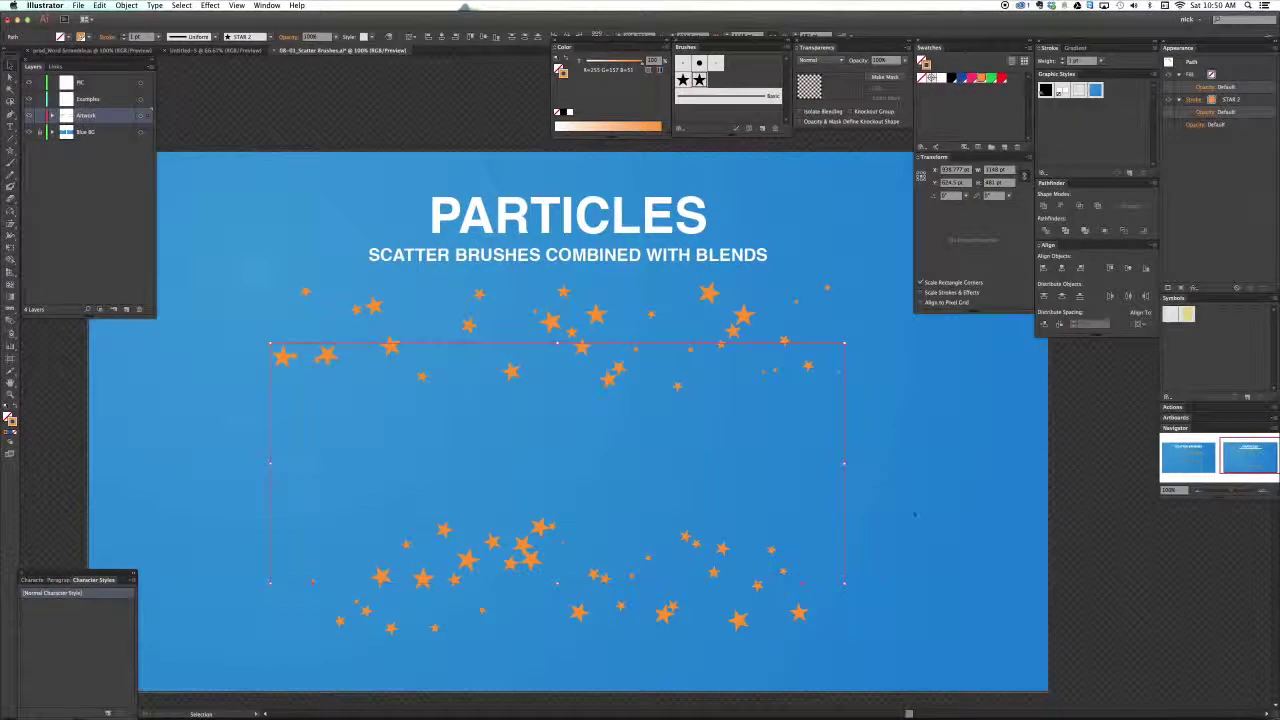
key(super+shift+a)
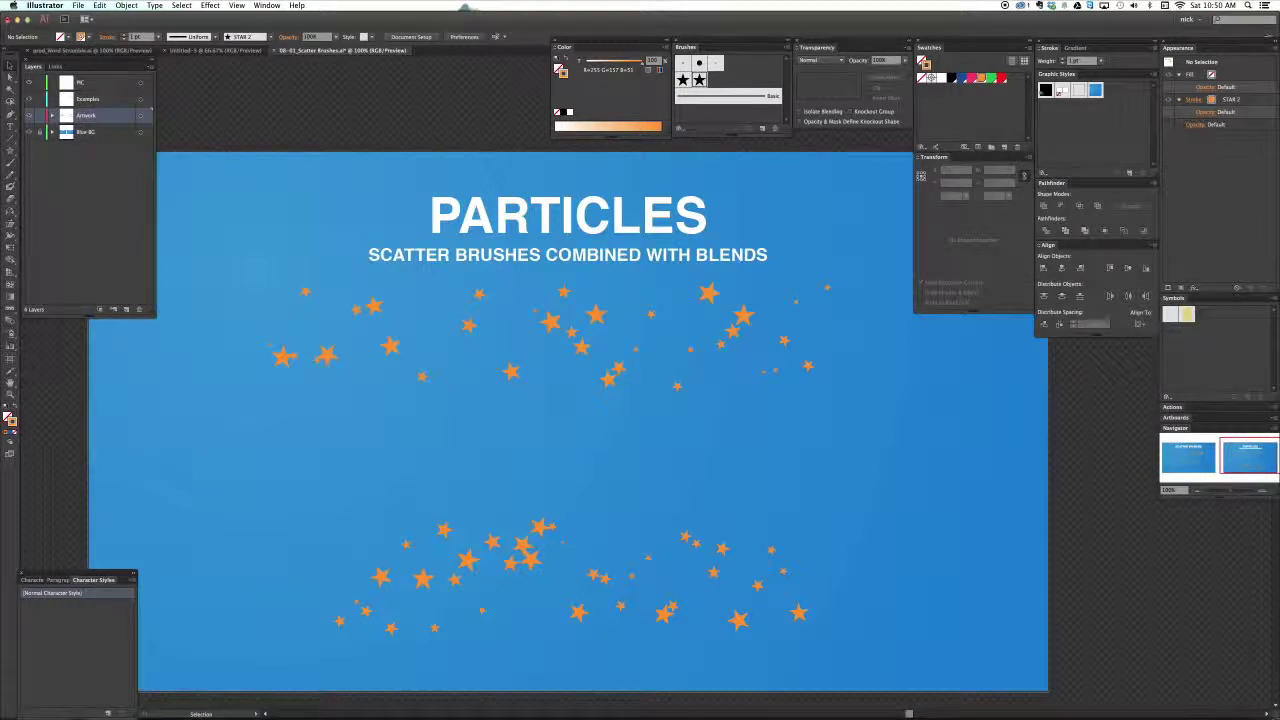
click(542, 530)
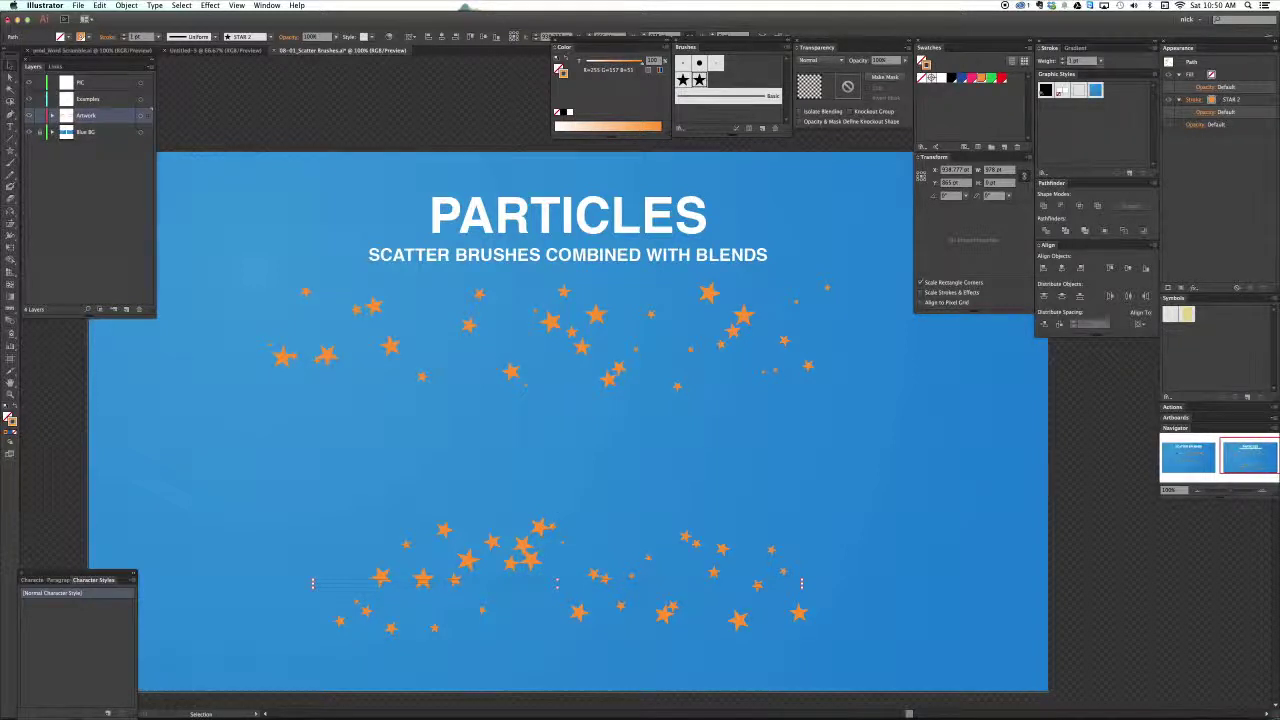
click(1046, 64)
text(0.1)
key(Return)
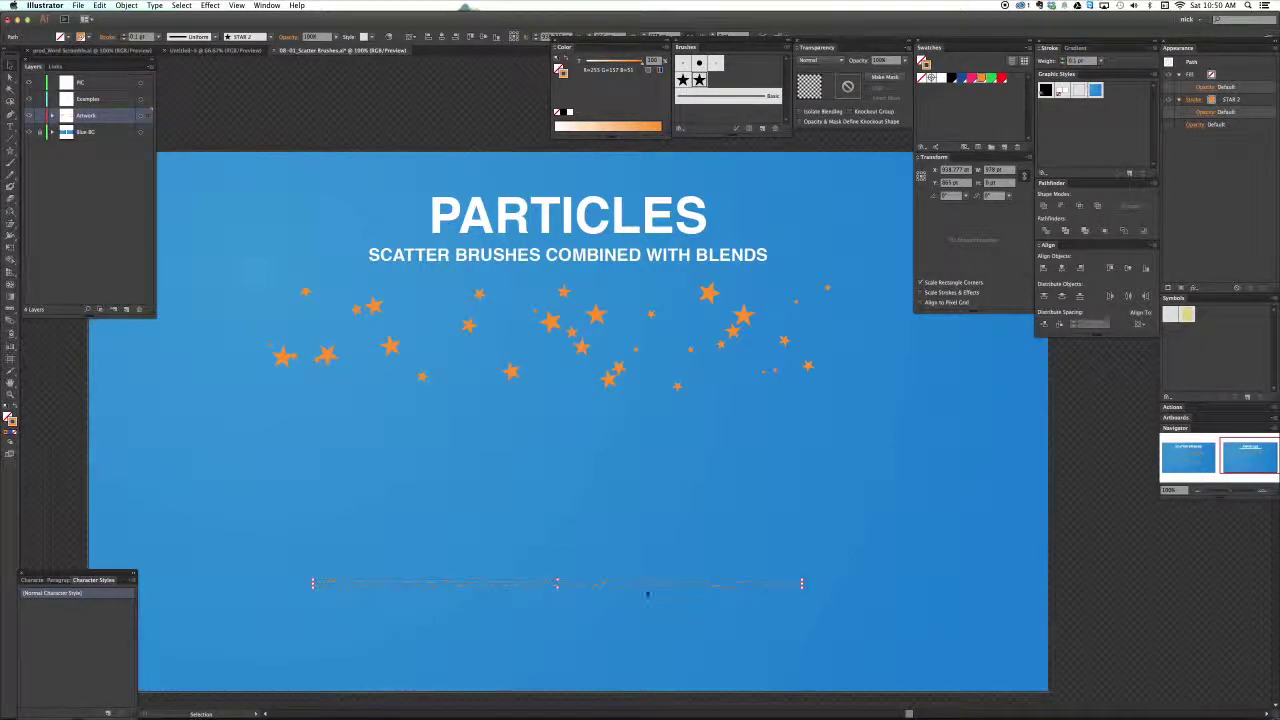
click(560, 605)
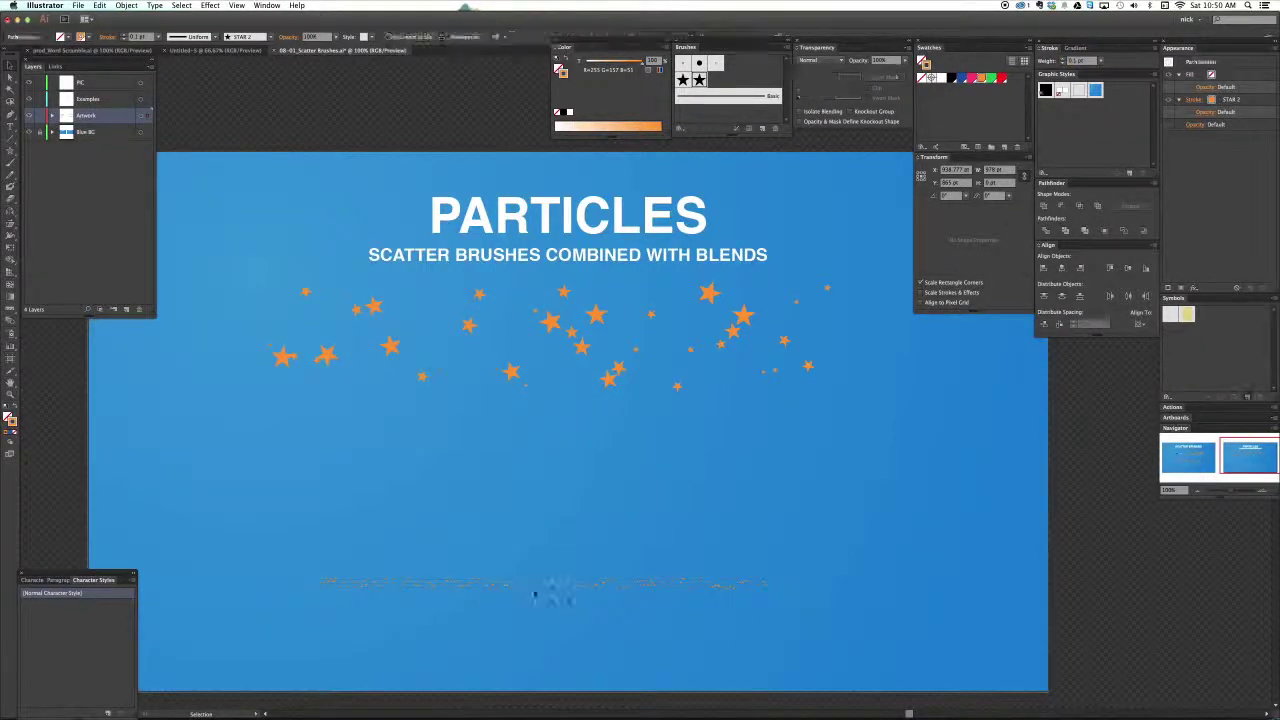
Widen the random scatter range in the lower line's stroke options with preview on, entering 3000 as the maximum, and apply it
click(630, 585)
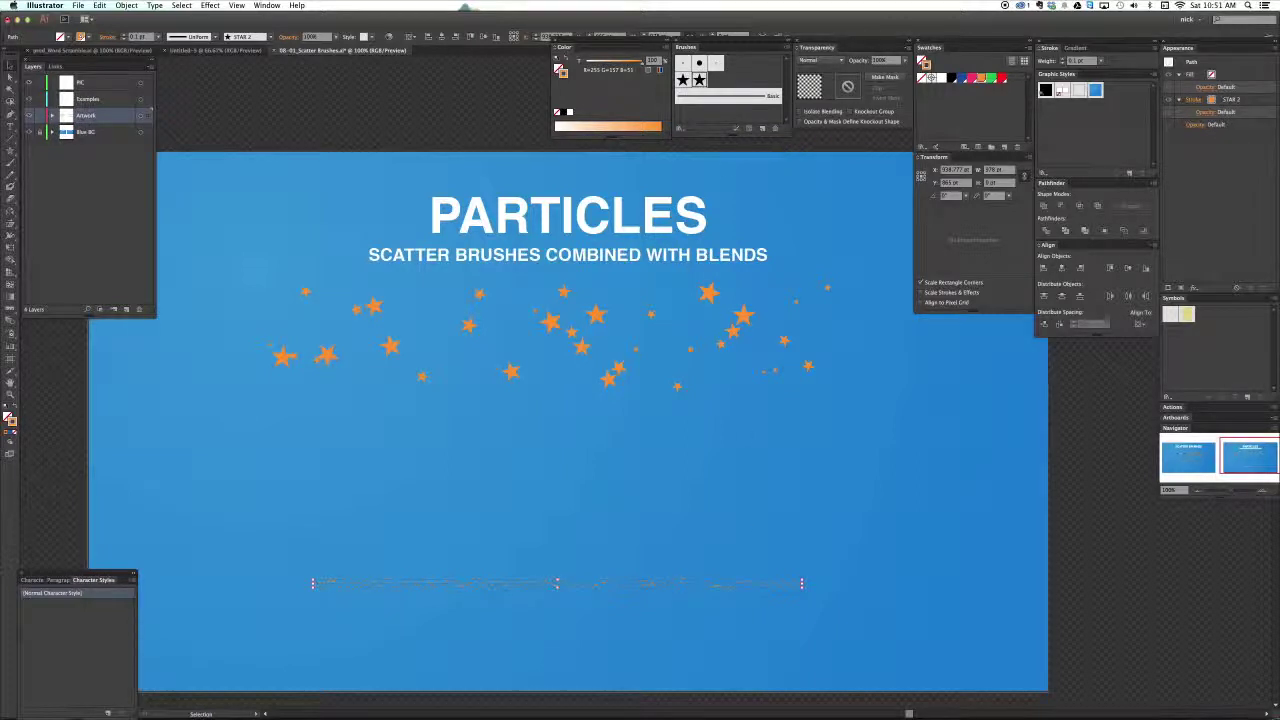
click(747, 128)
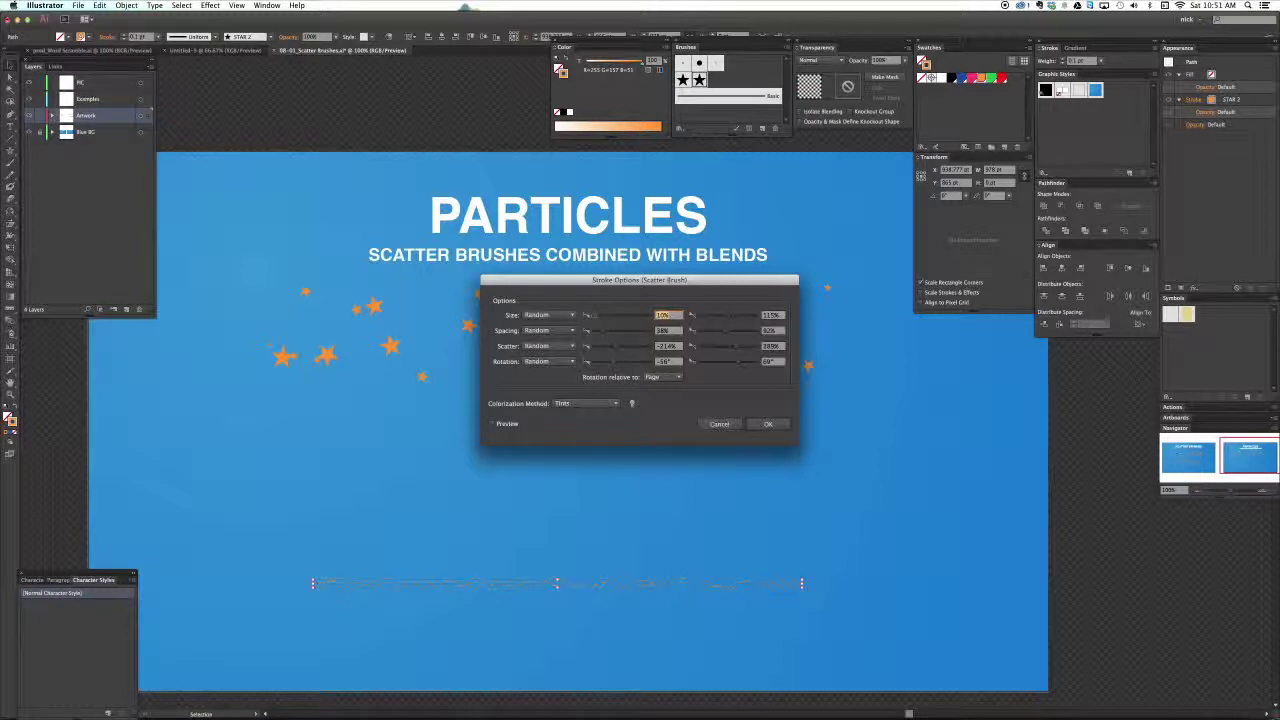
click(492, 424)
drag(594, 279, 891, 342)
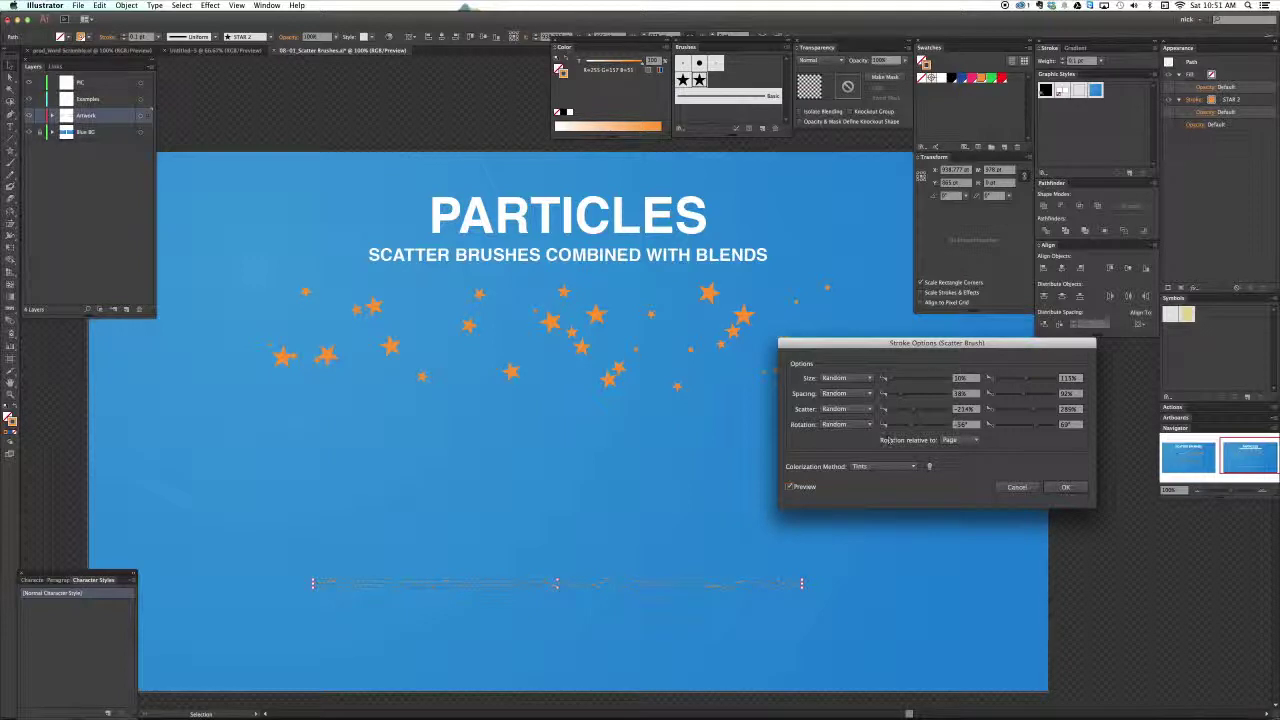
click(910, 410)
drag(910, 410, 888, 410)
drag(1033, 410, 1054, 411)
click(960, 411)
key(Tab)
text(3000)
key(Tab)
click(1065, 487)
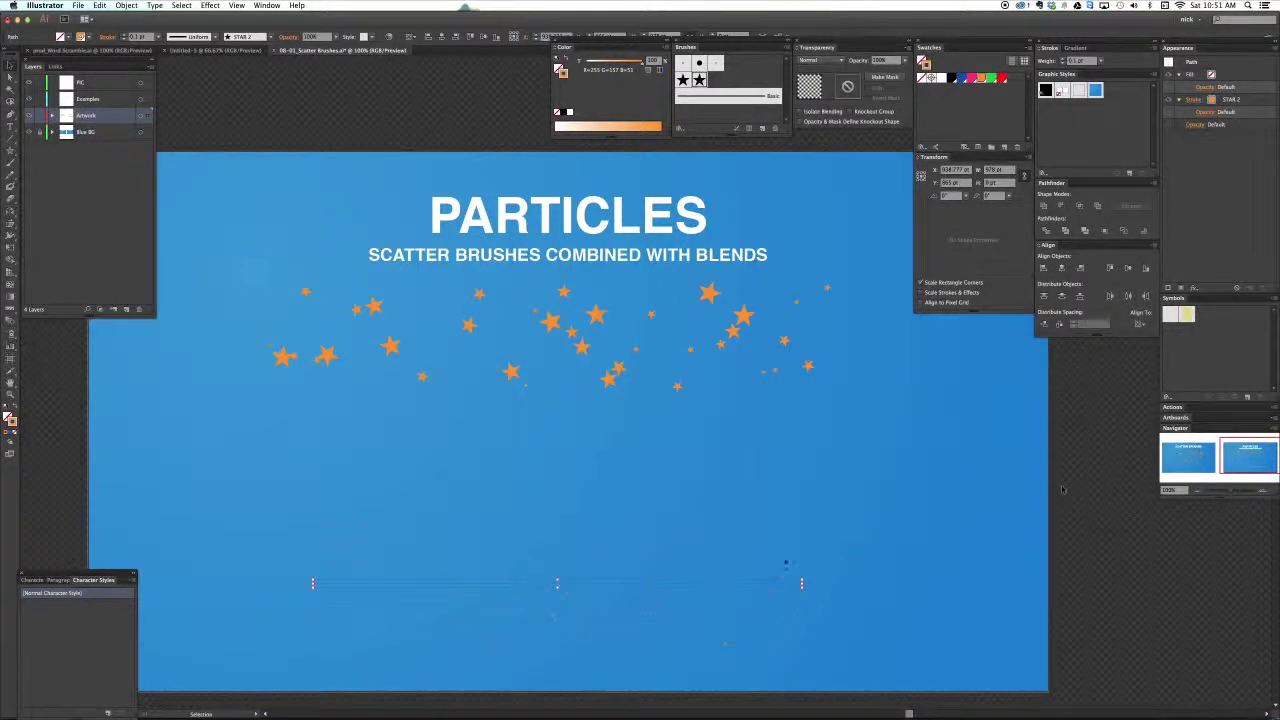
click(1062, 490)
Examine the tiny stars scattered along the lower line up close and return to the view of the whole artboard
click(515, 583)
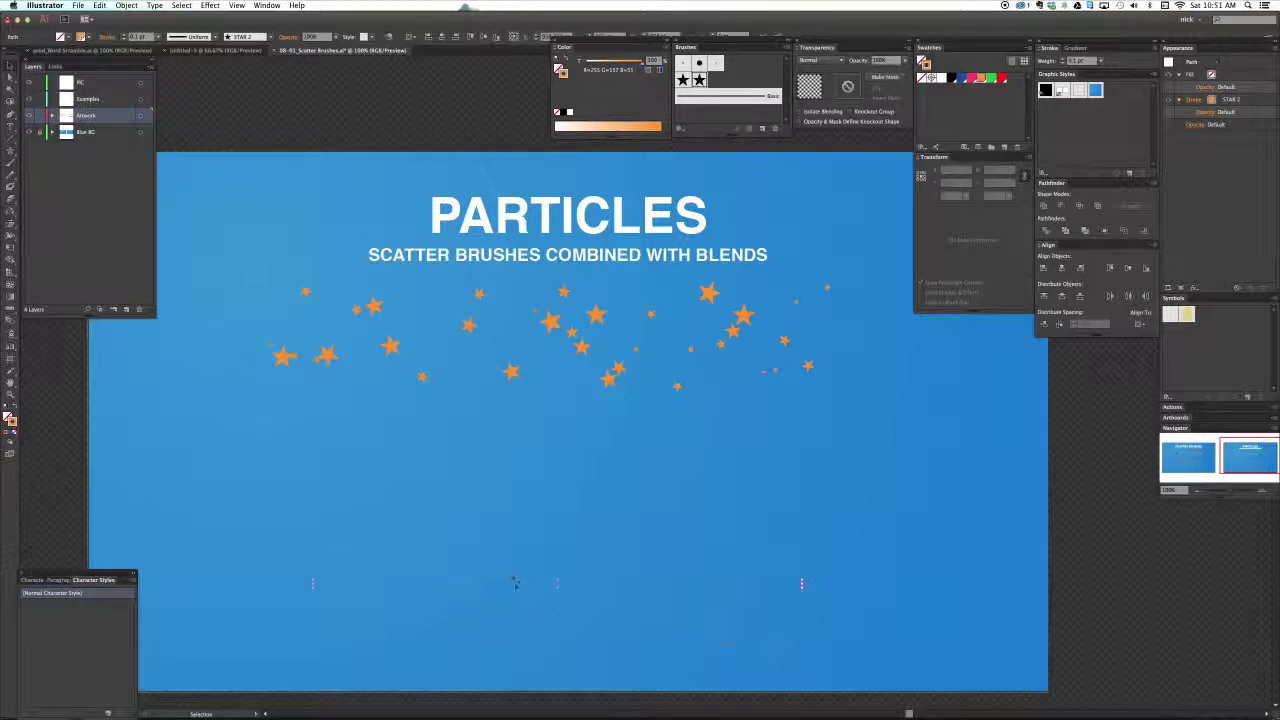
key(super+space)
drag(459, 498, 639, 626)
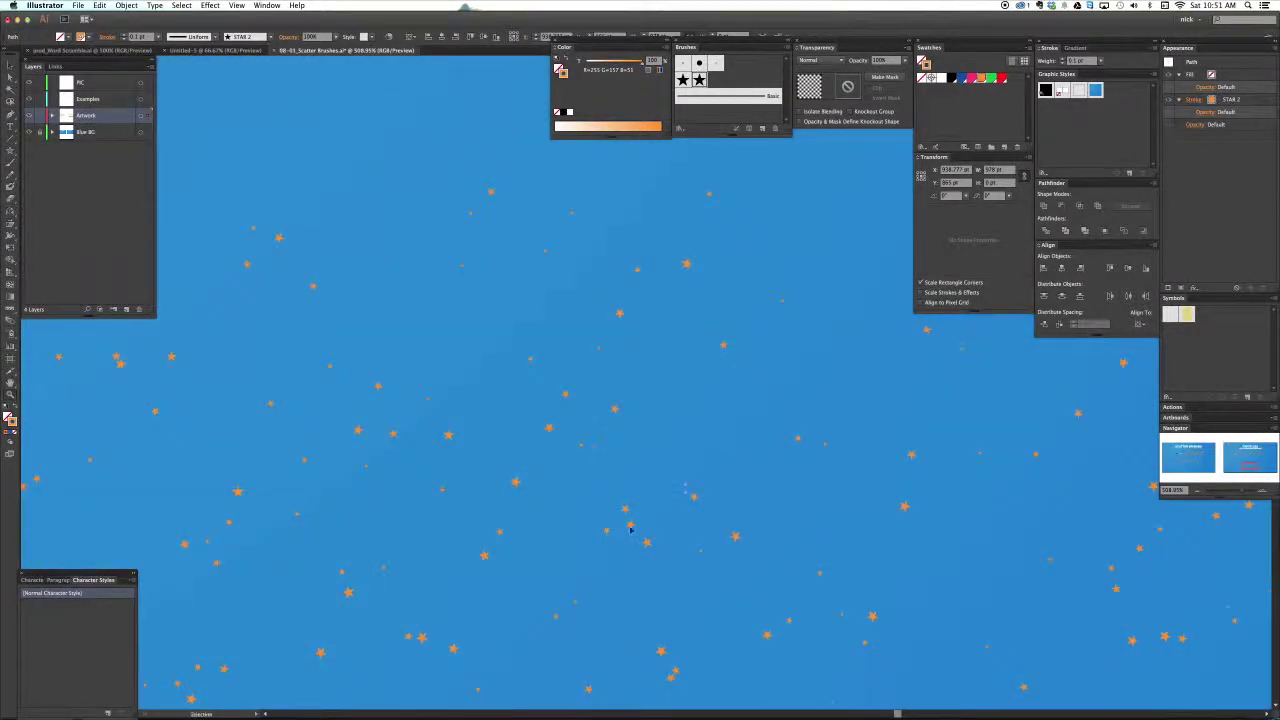
key(super+minus)
key(super+minus)
key(super+minus)
key(super+minus)
key(super+minus)
key(super+minus)
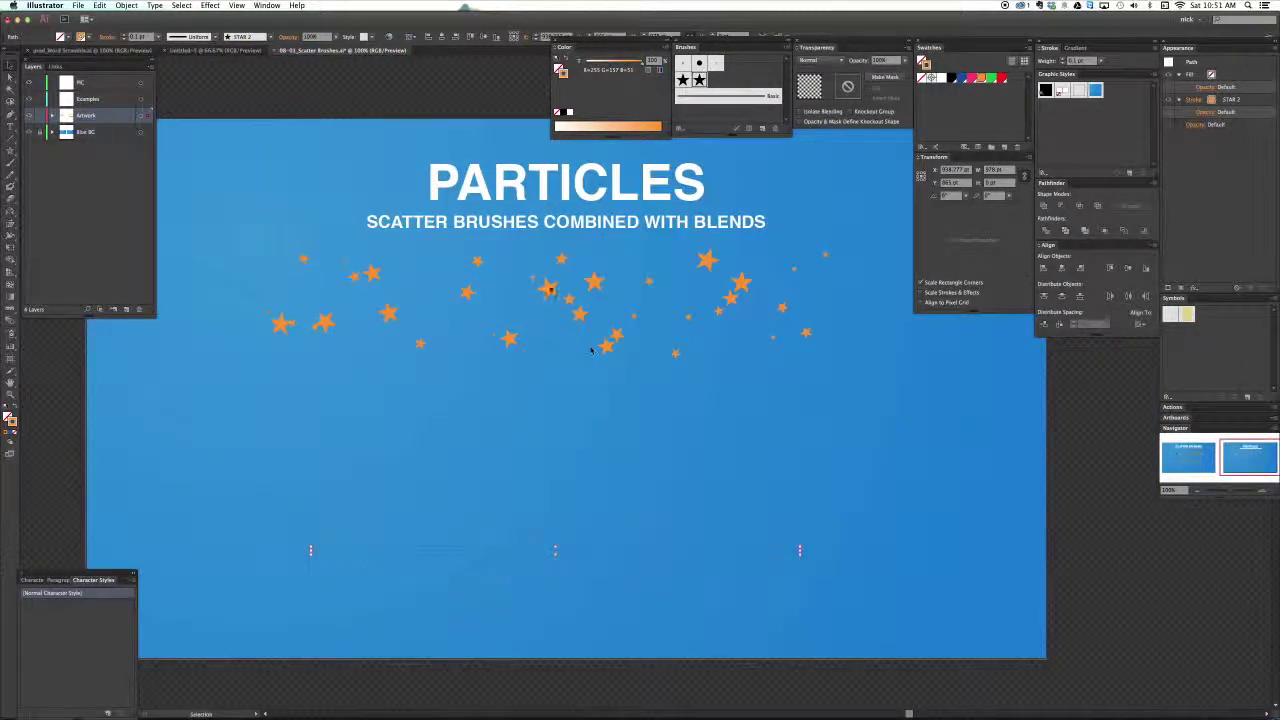
Set the upper line's stroke options to a maximum size of 69% and a random spacing of about 94% to 400%
click(552, 291)
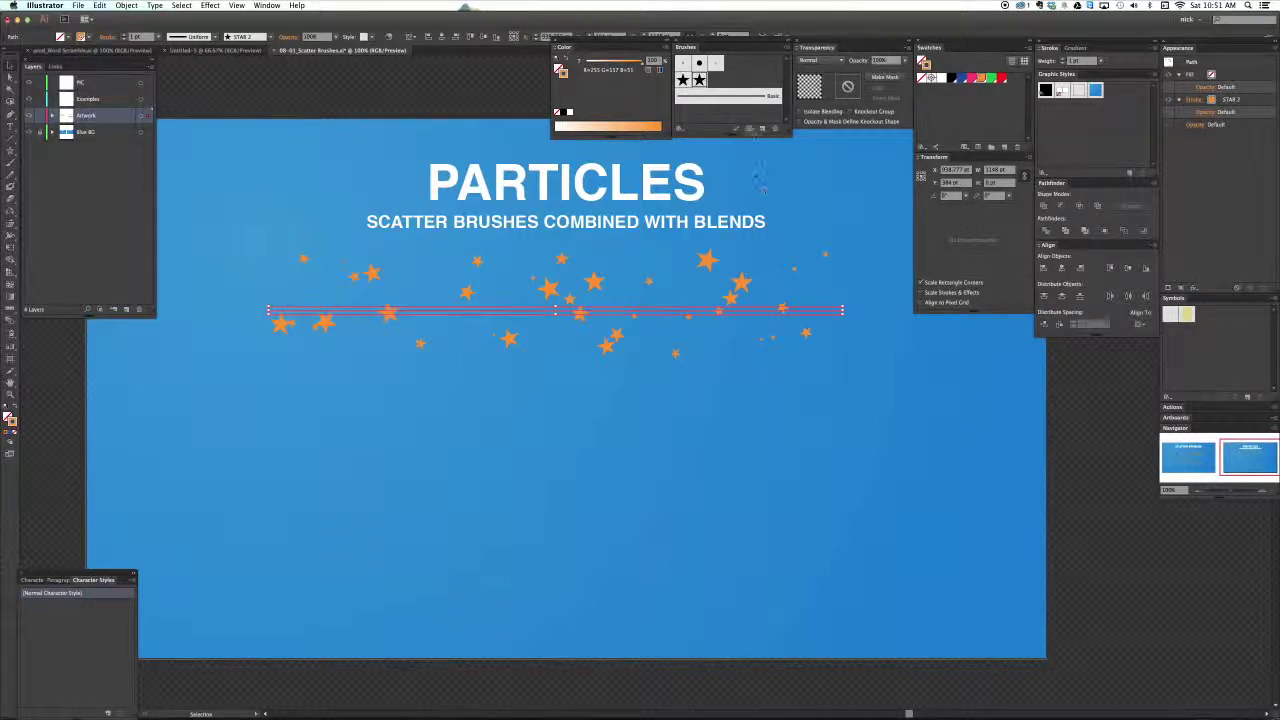
click(749, 129)
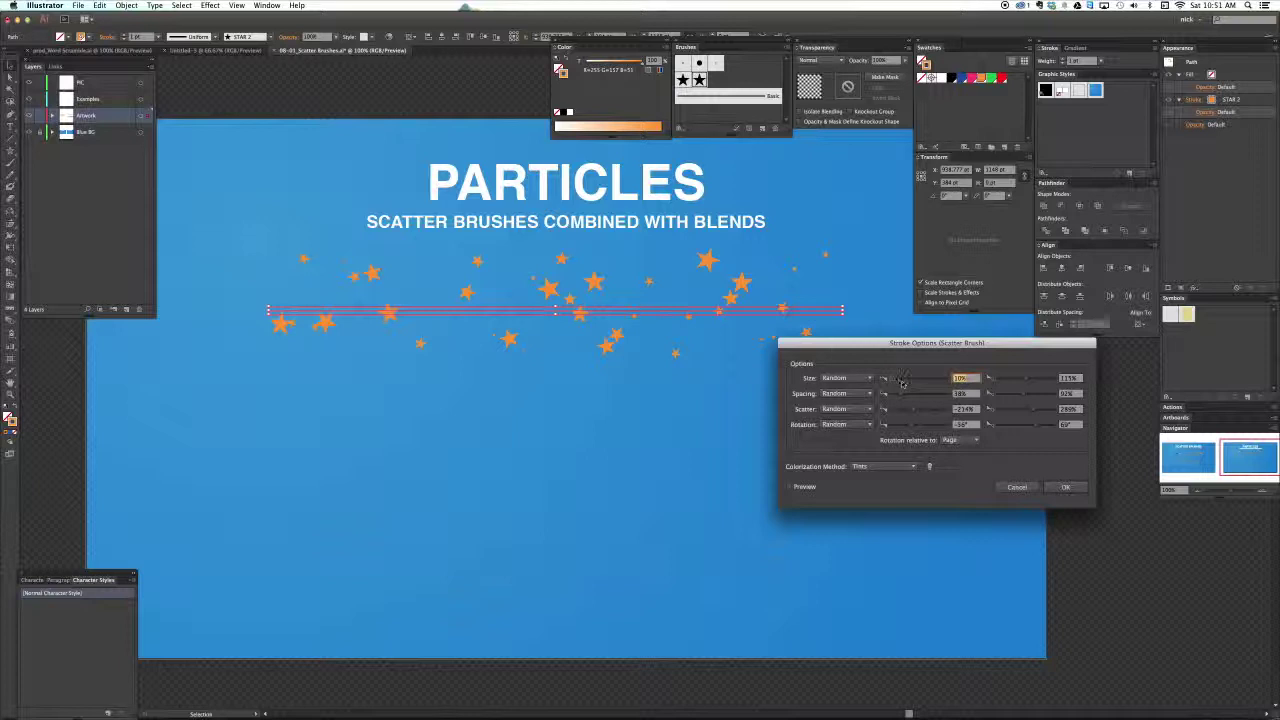
drag(1026, 379, 1016, 380)
click(789, 487)
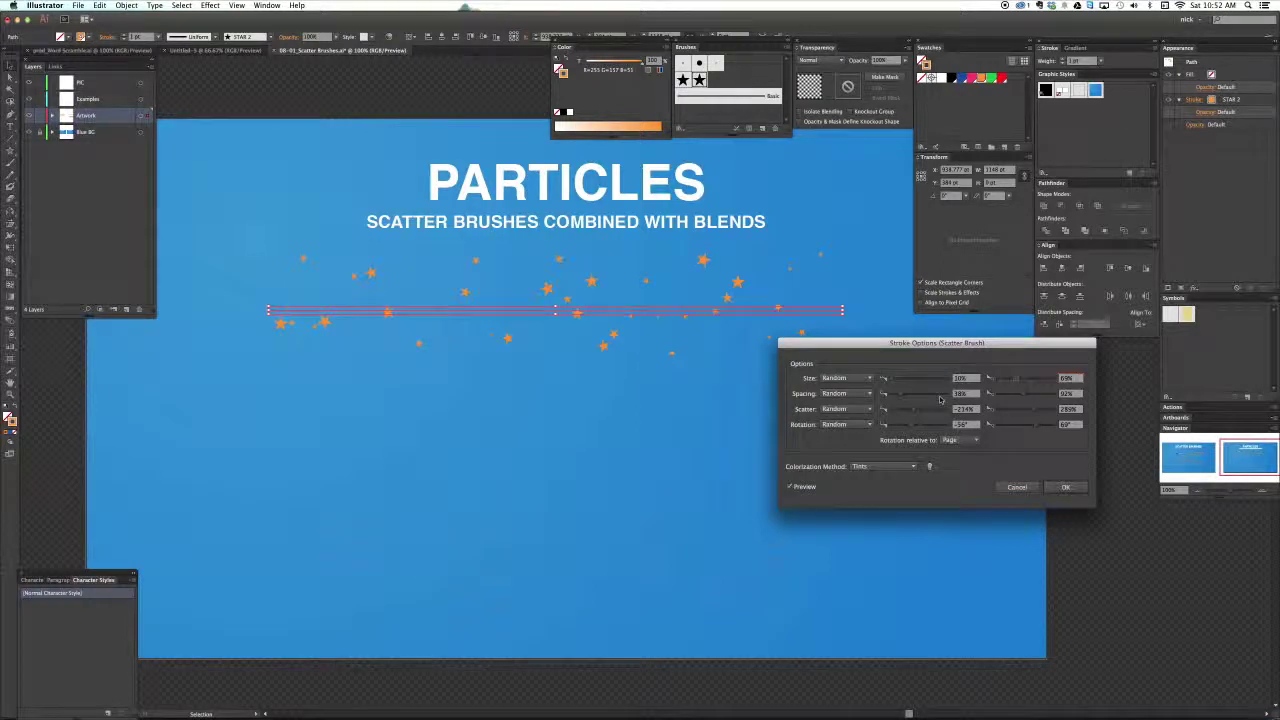
drag(903, 396, 917, 395)
drag(1014, 398, 1036, 396)
drag(950, 342, 1037, 390)
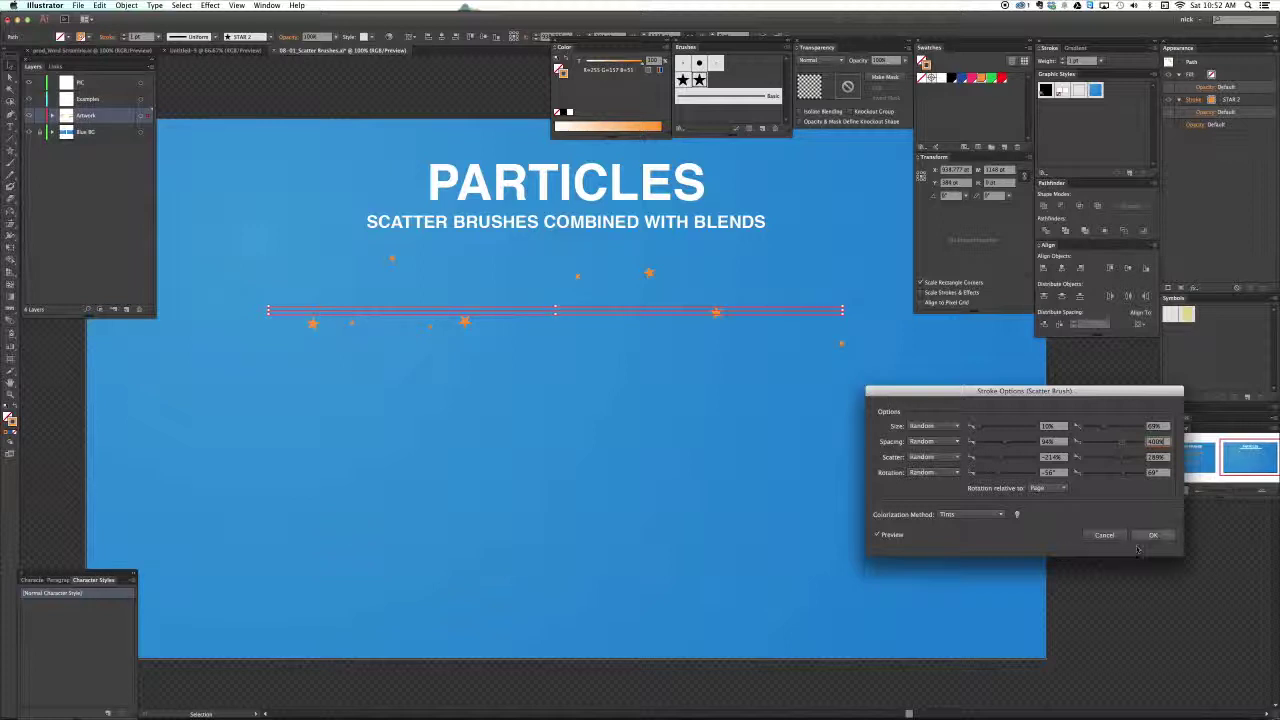
click(1152, 535)
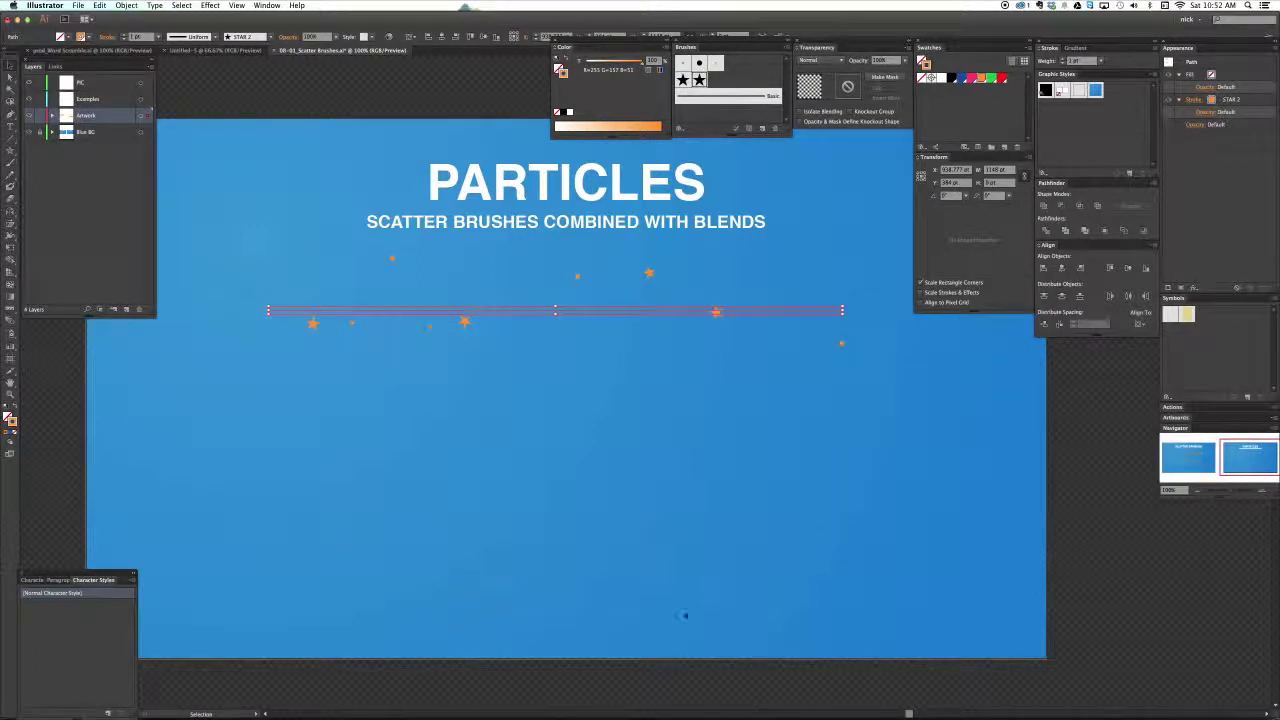
Add the lower tiny-star line to the selected upper line and make a blend between the two
shift+click(651, 619)
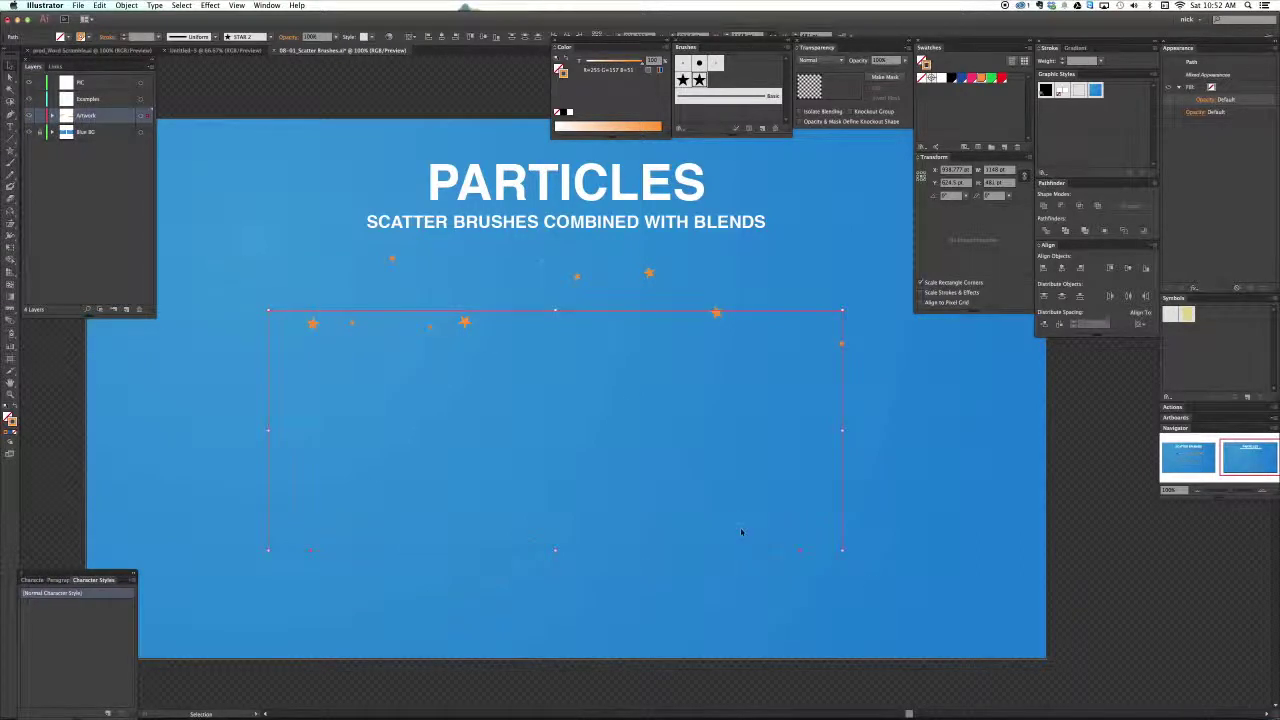
click(125, 6)
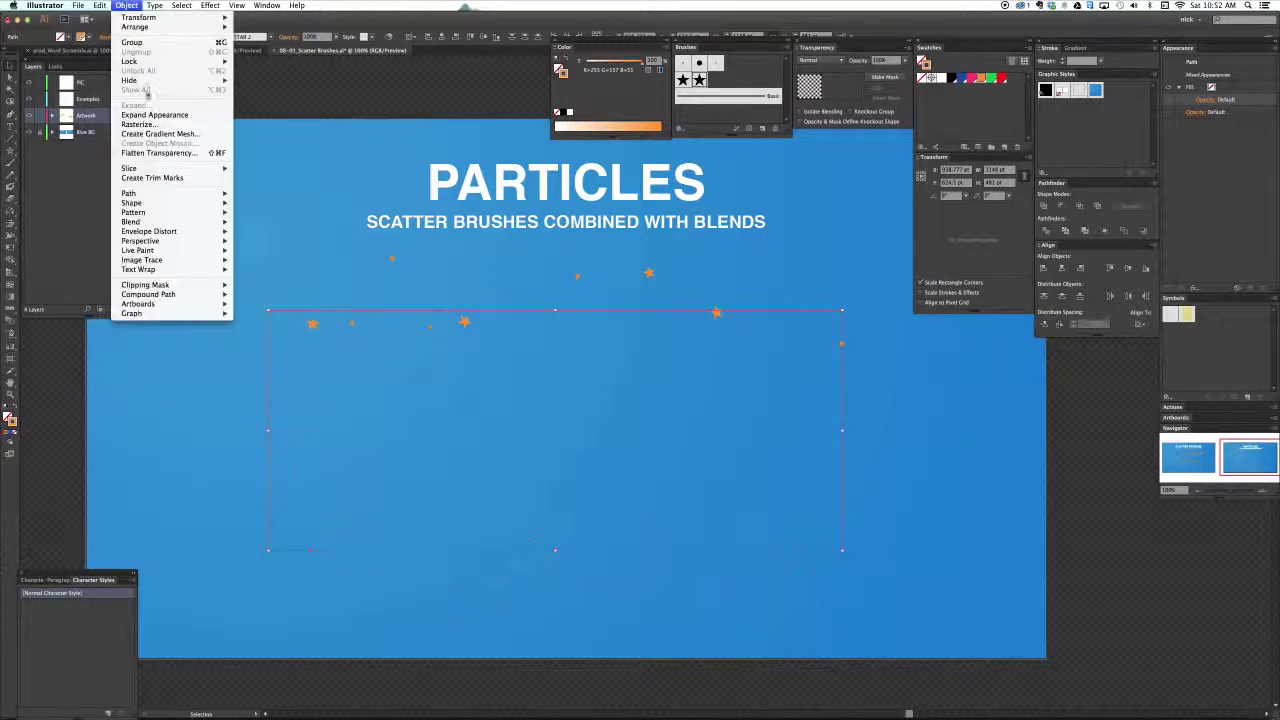
mouse_move(215, 222)
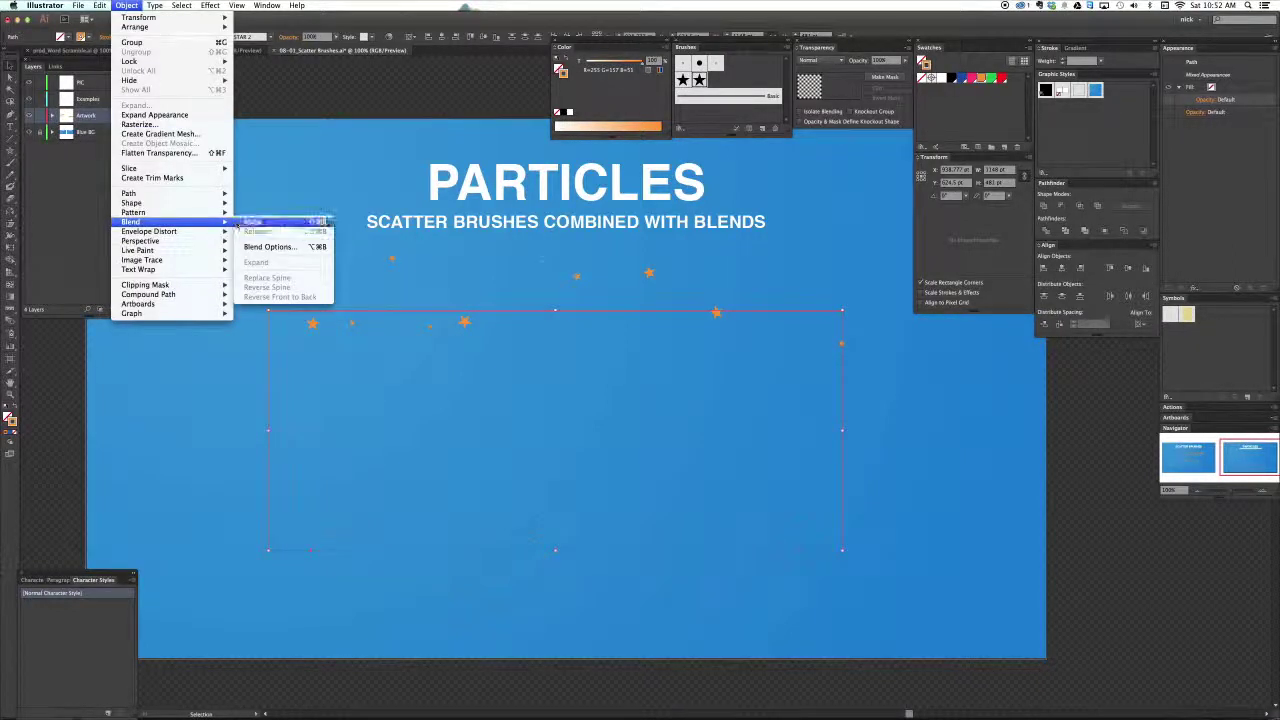
click(255, 222)
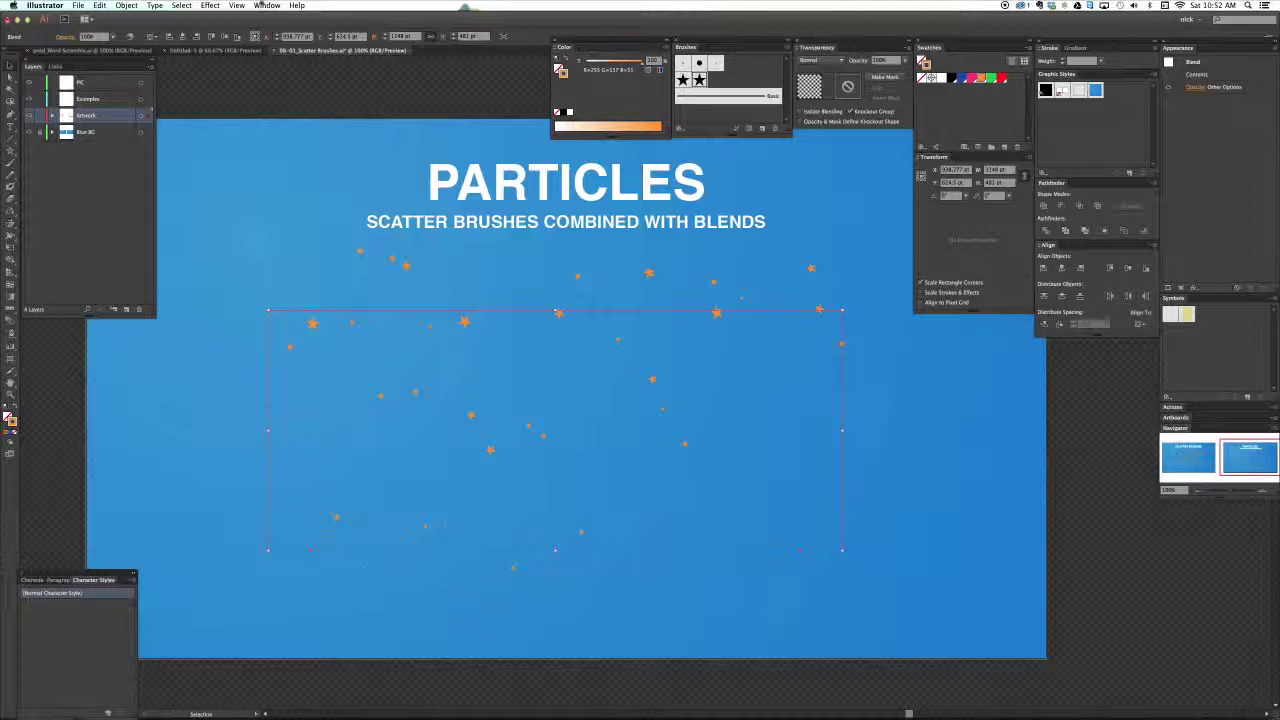
Set the blend's spacing to 8 specified steps with preview on, apply it and deselect the blend
click(126, 5)
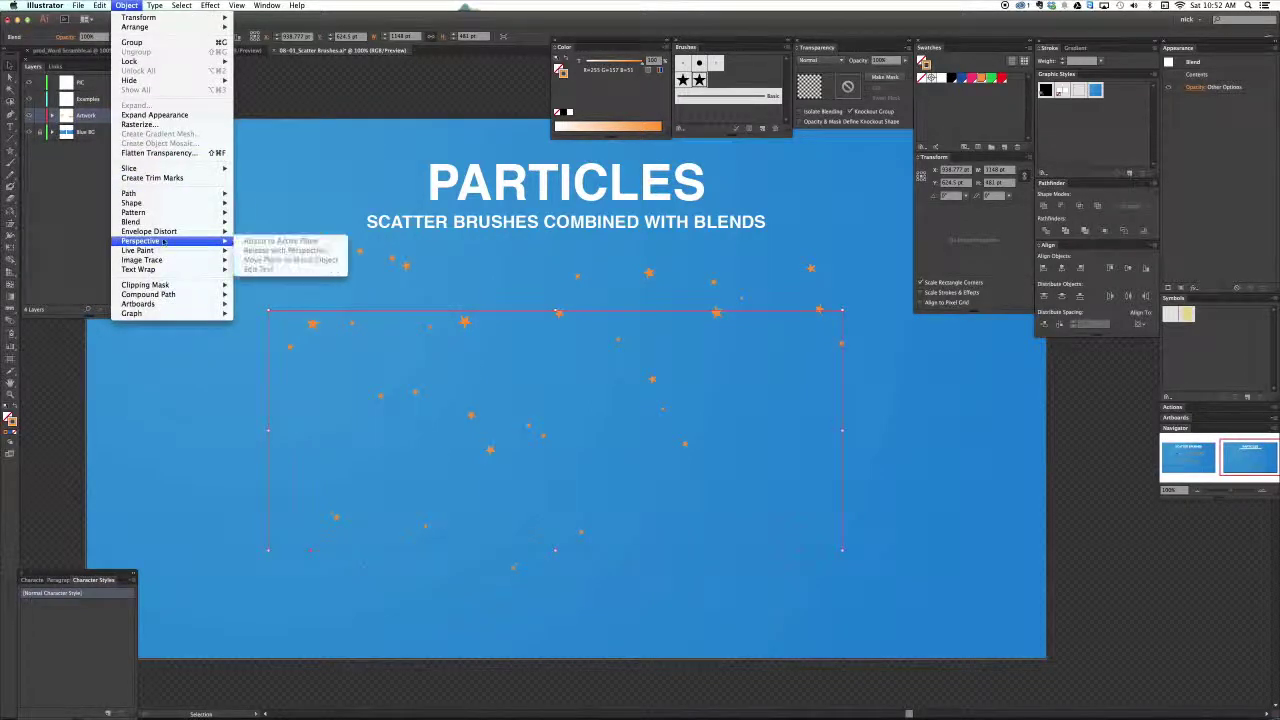
mouse_move(135, 221)
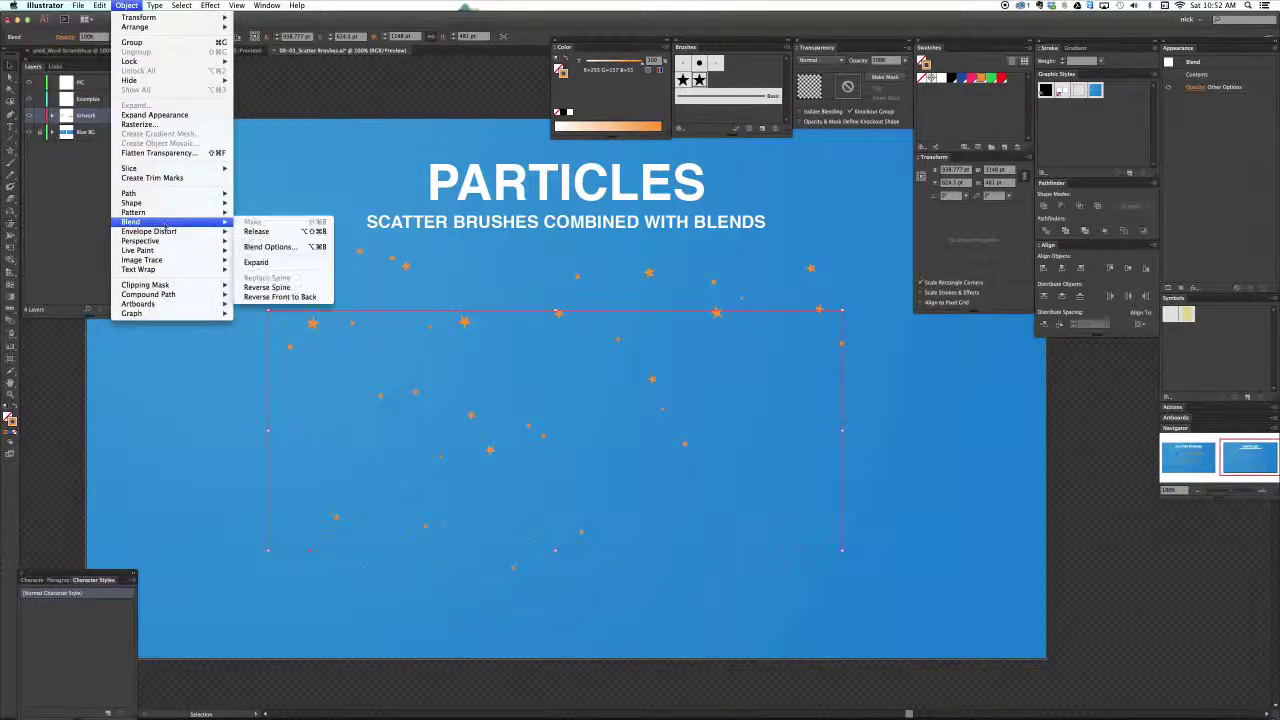
click(266, 247)
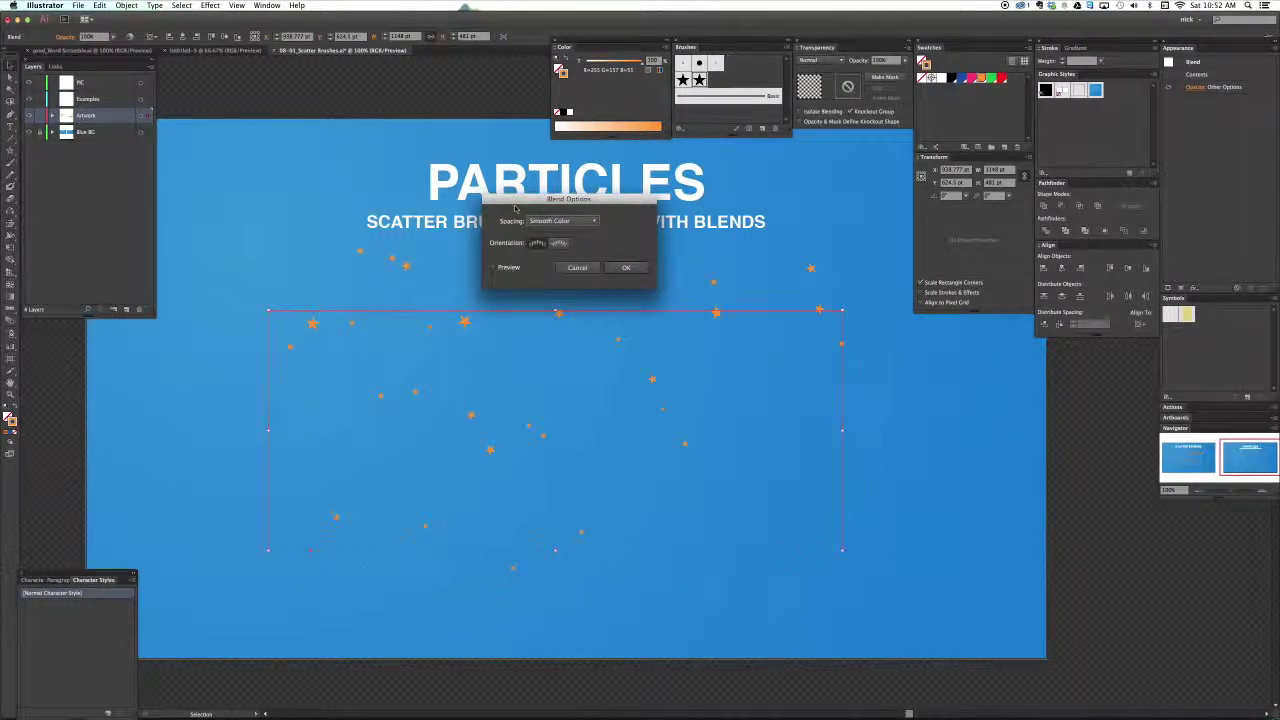
drag(515, 200, 206, 176)
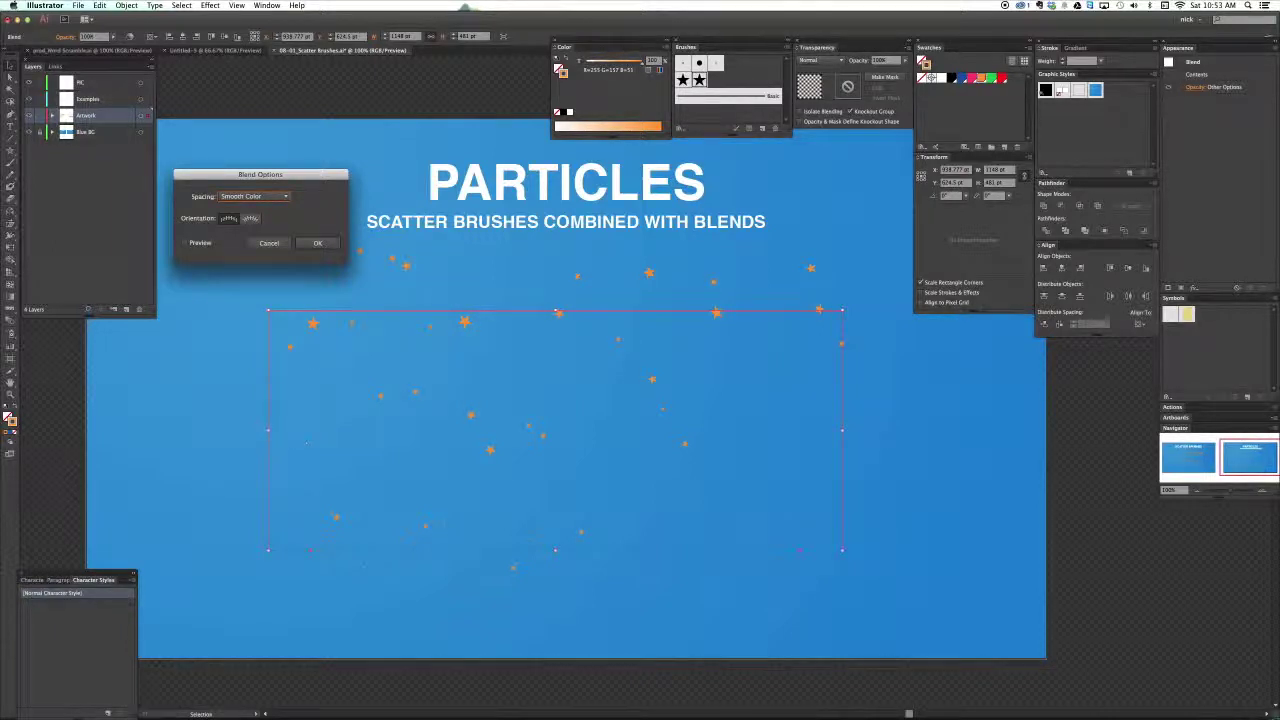
click(197, 243)
click(250, 196)
click(251, 218)
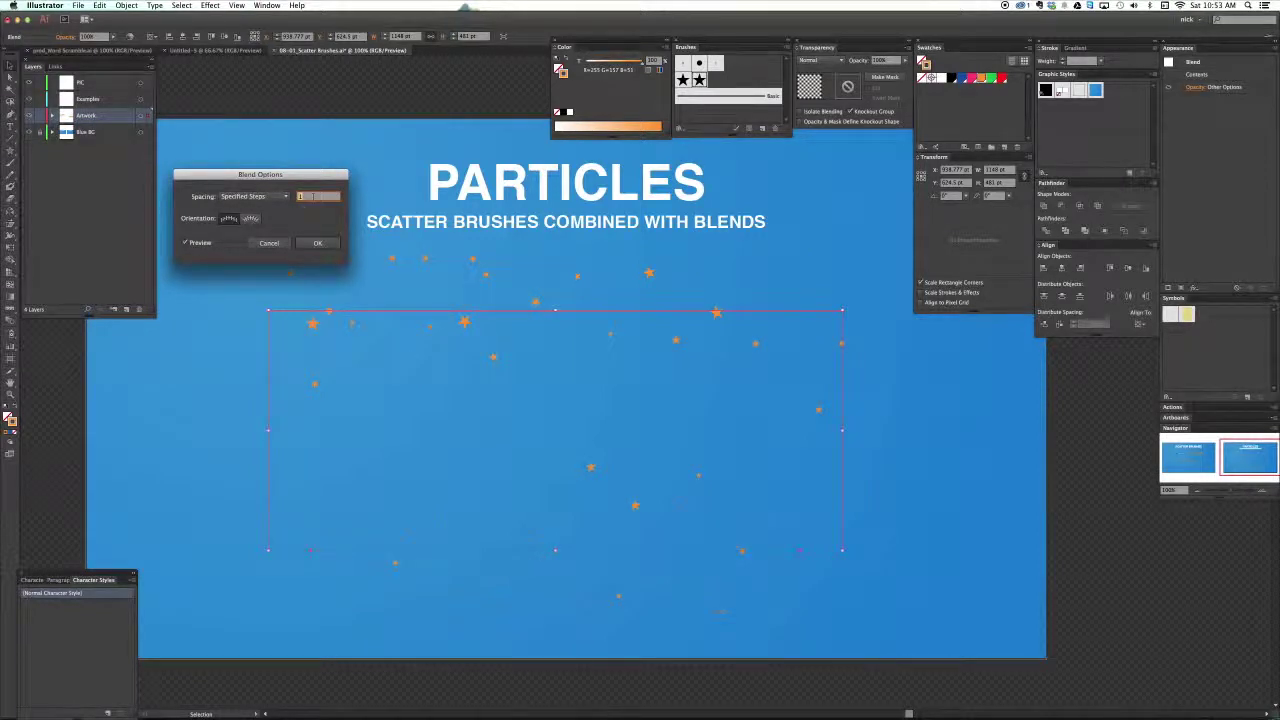
text(8)
key(Tab)
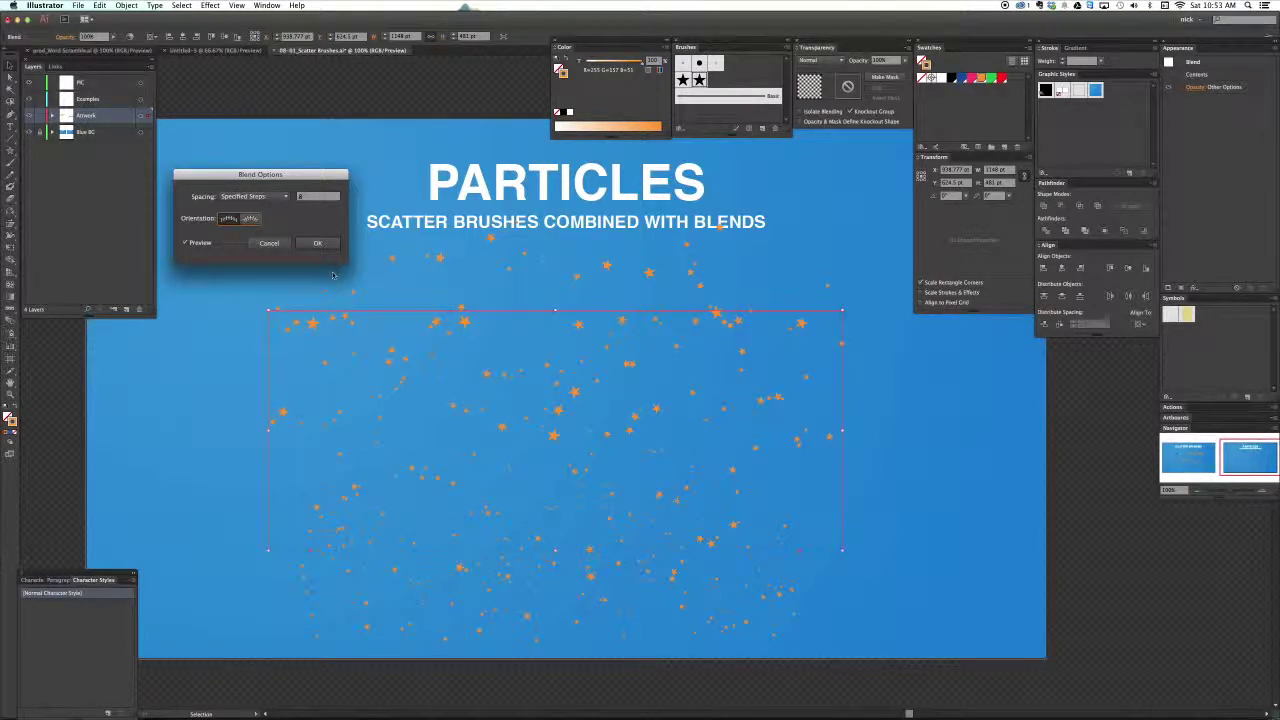
click(317, 243)
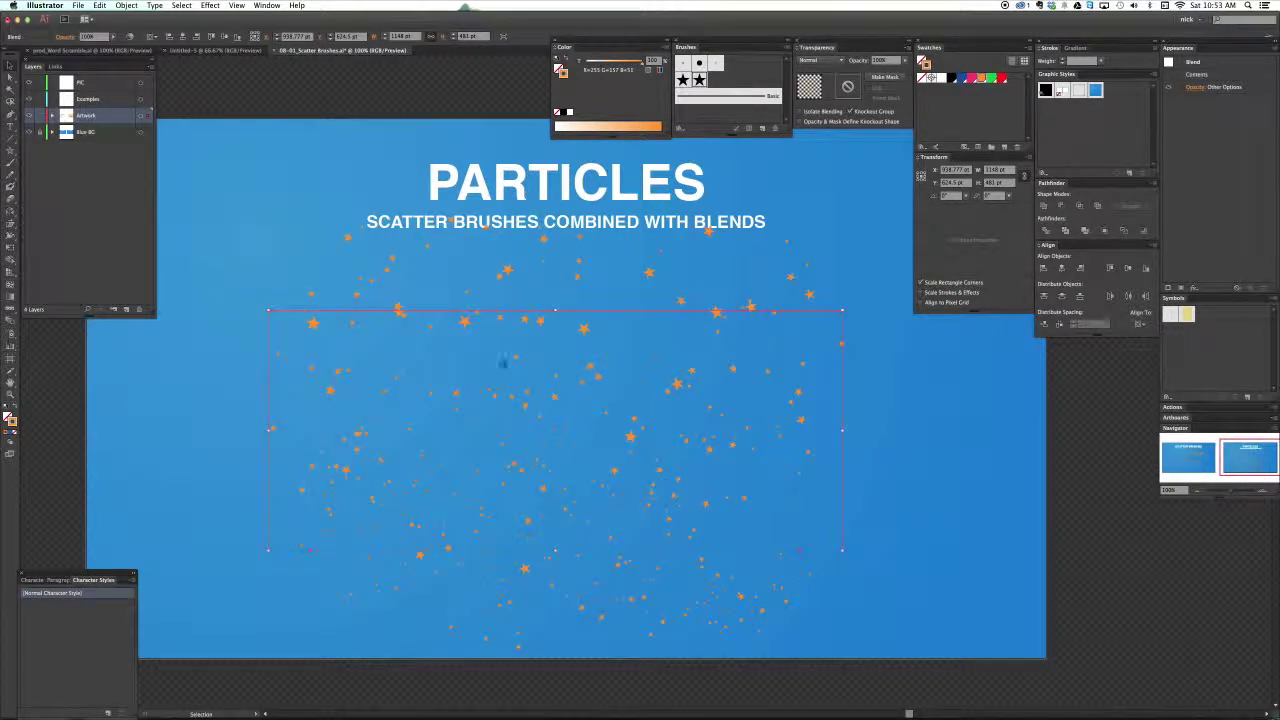
click(956, 545)
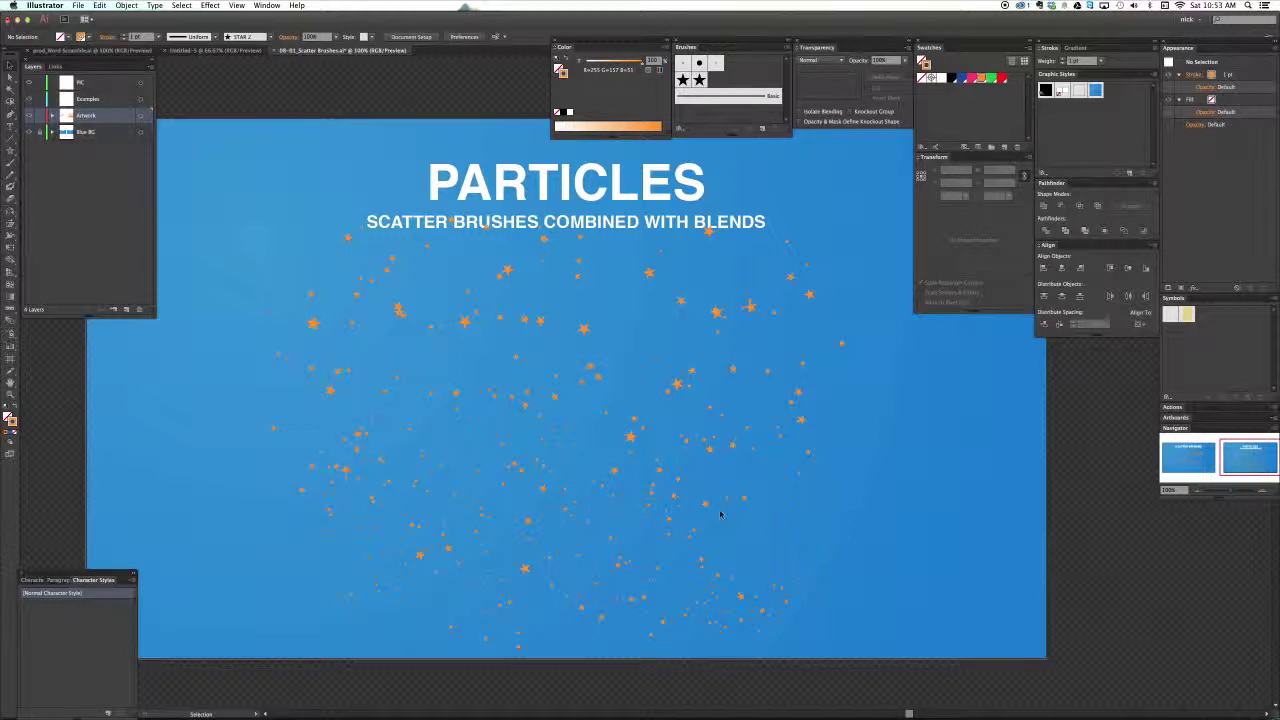
Directly select only the blend's lower line, set the opacity of the whole path to 0% and deselect it
key(a)
click(872, 583)
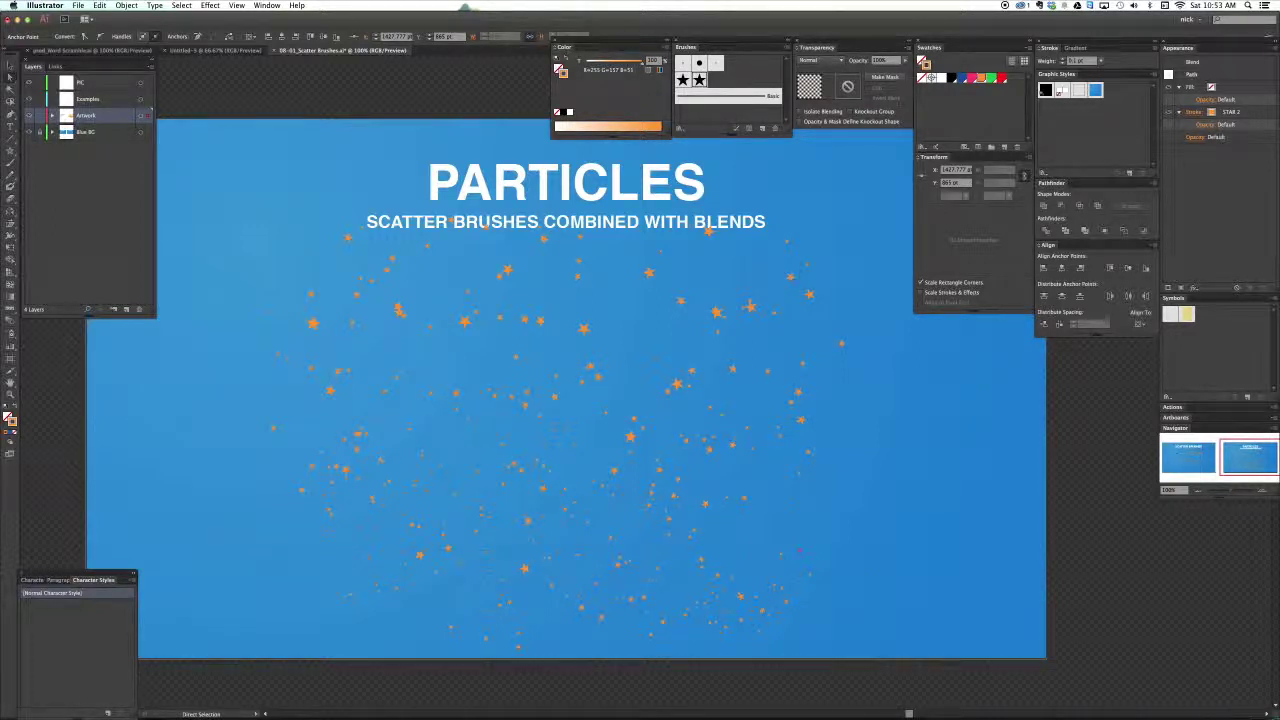
click(649, 562)
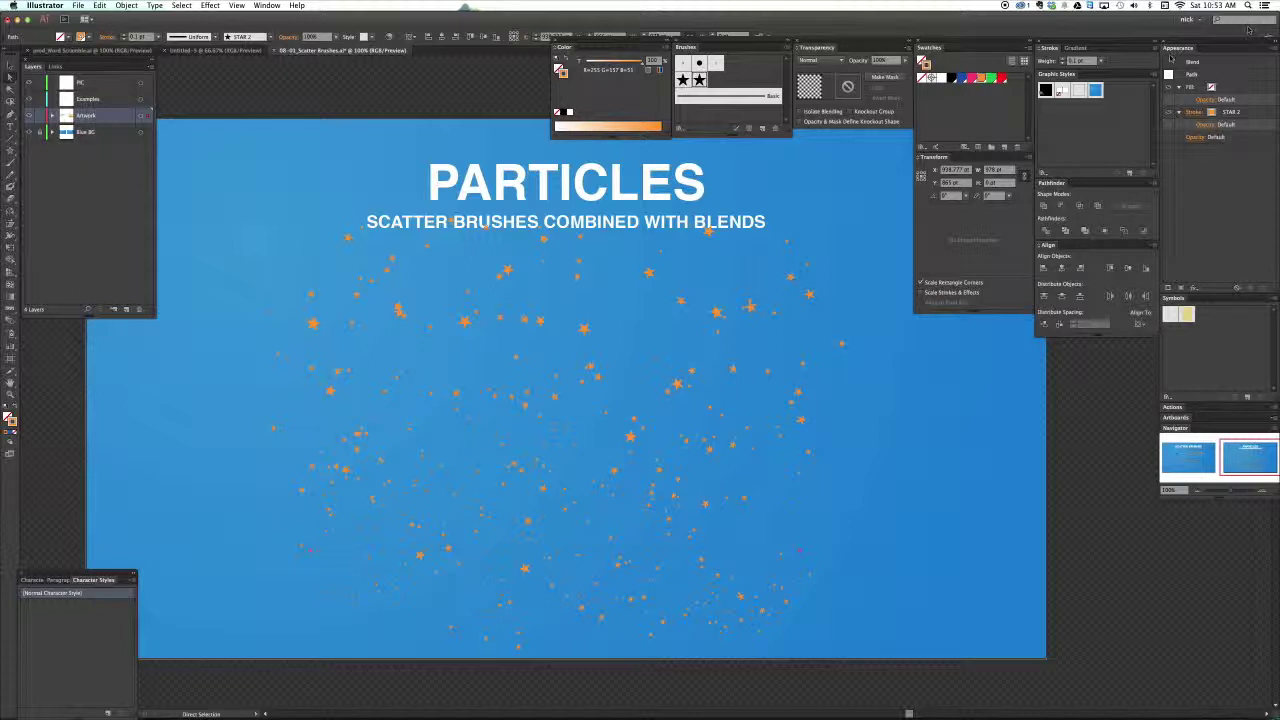
click(1192, 74)
double_click(875, 60)
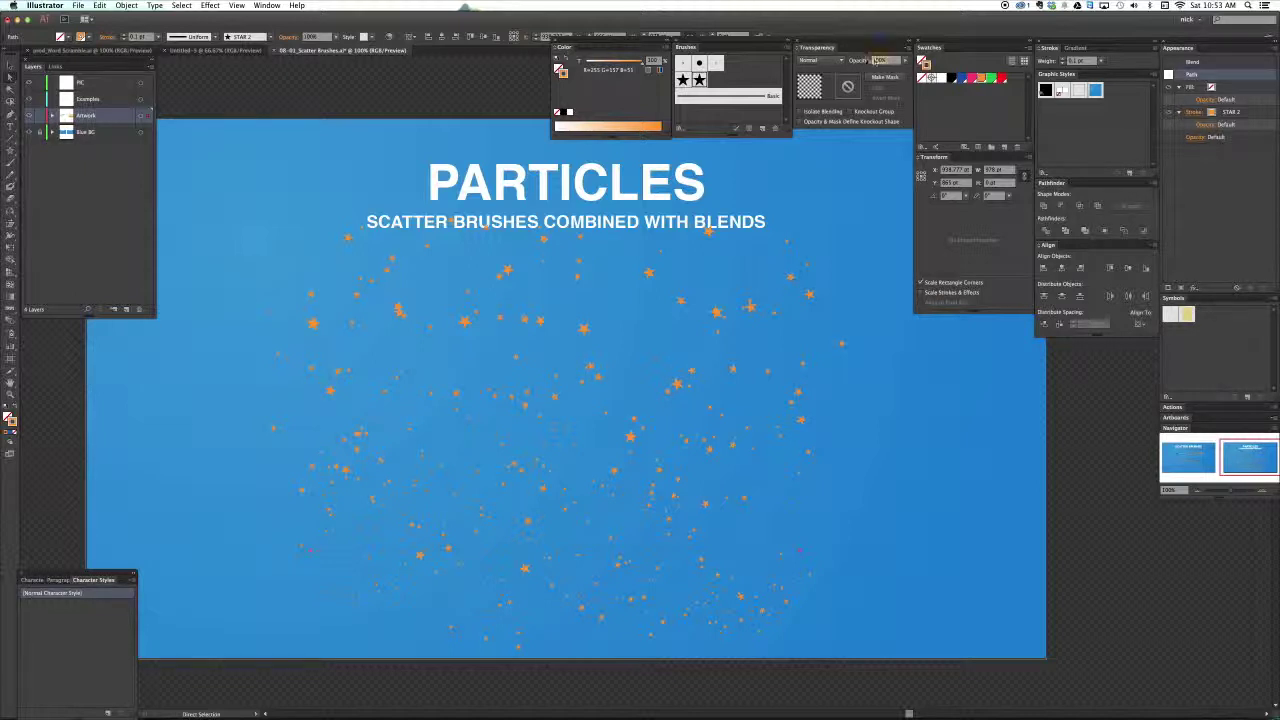
text(0)
key(Return)
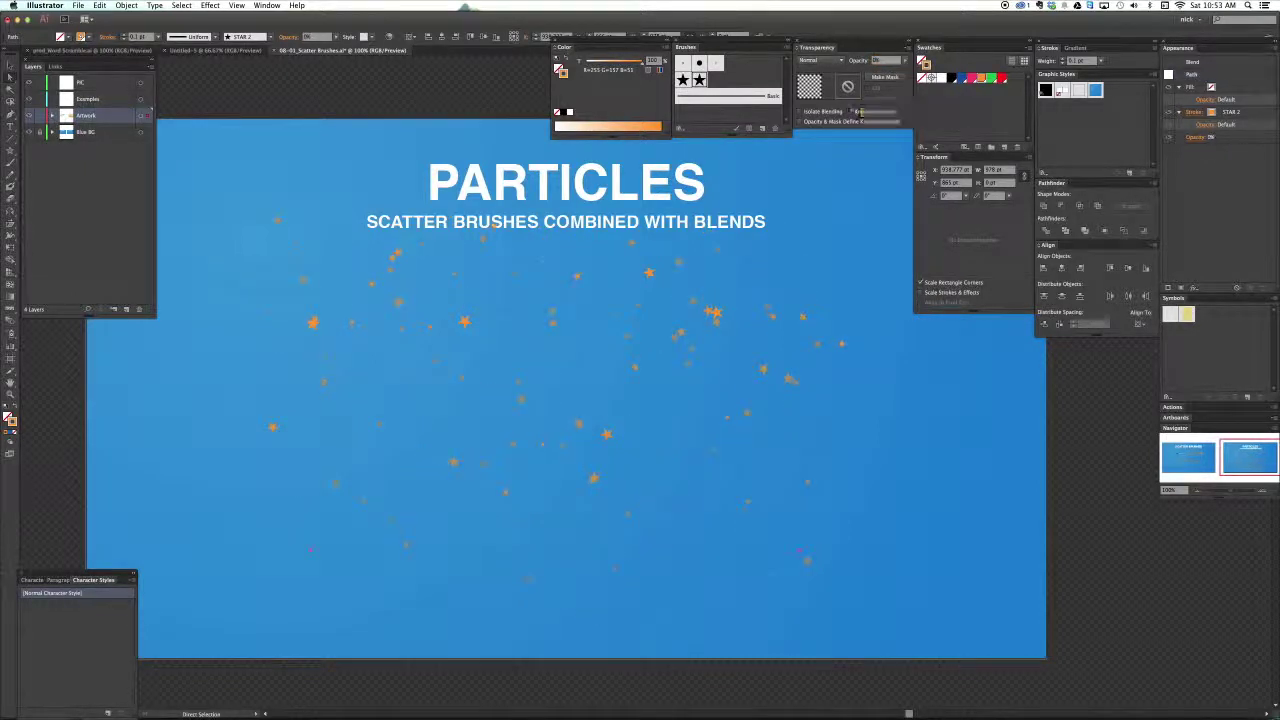
key(super+shift+a)
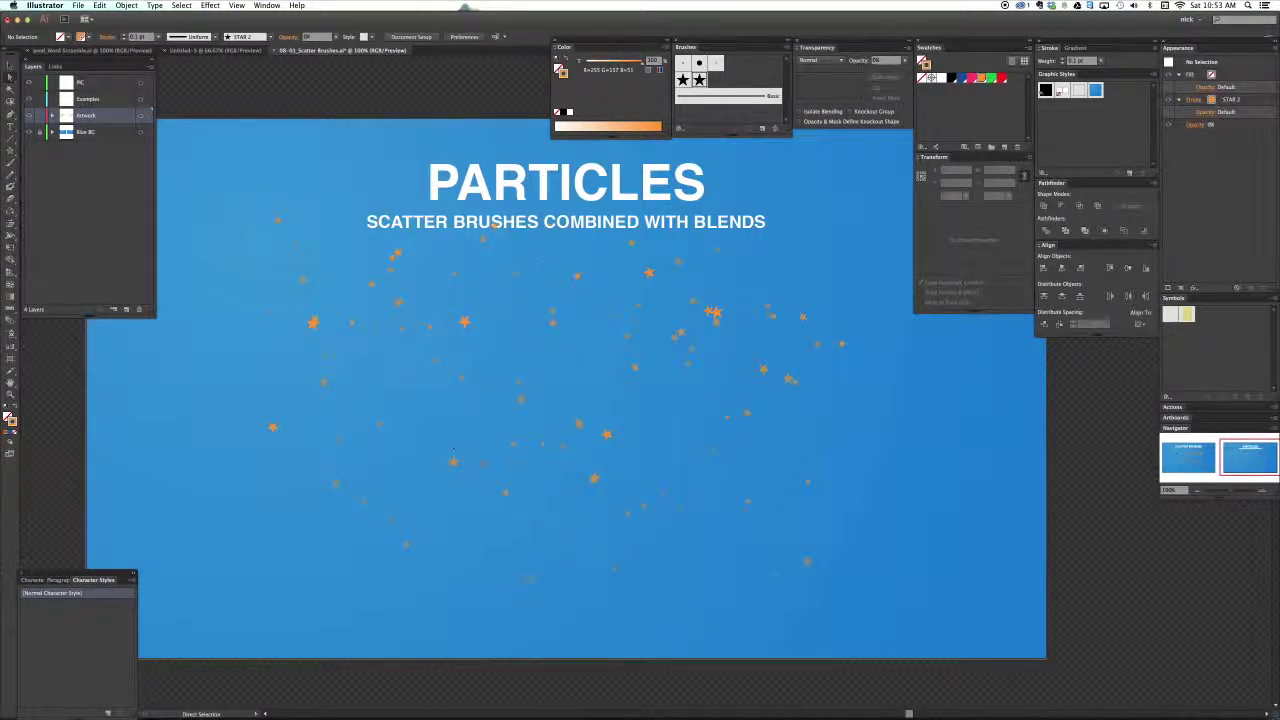
click(800, 552)
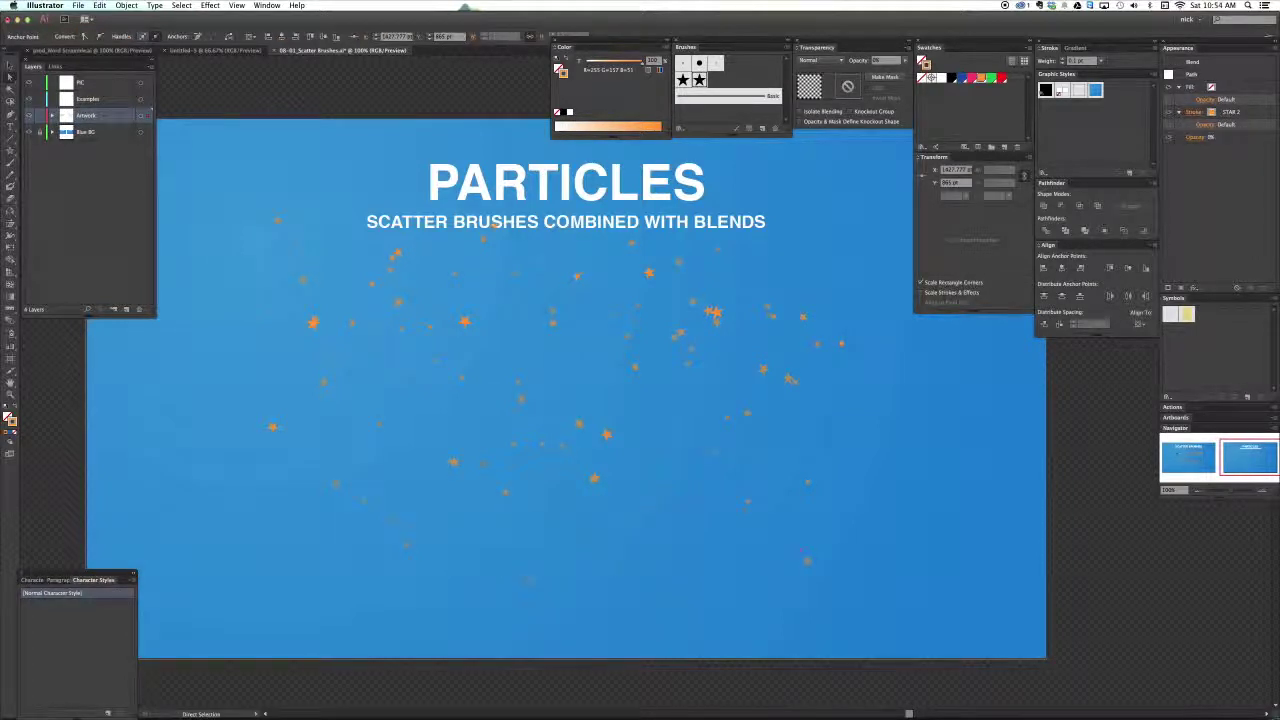
click(703, 556)
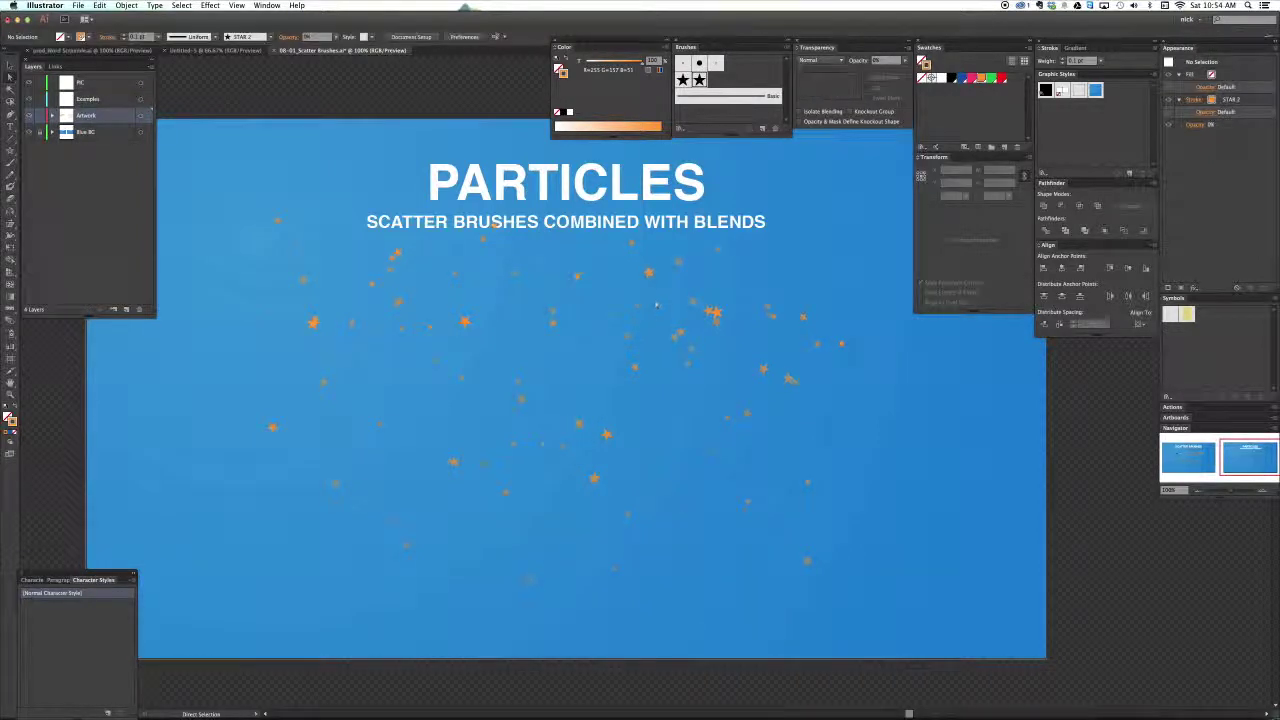
Recolor the blend's upper line with the blue swatch at a tint of about 25% and move that line slightly down
click(649, 274)
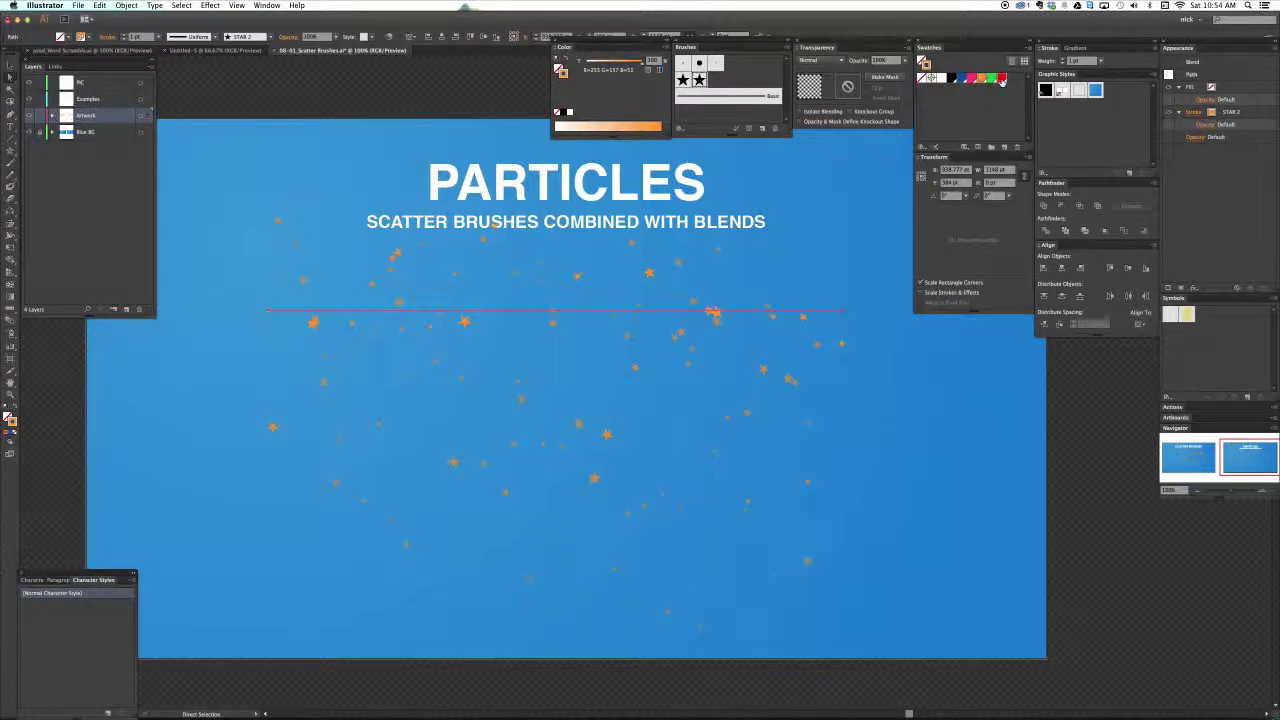
click(1001, 80)
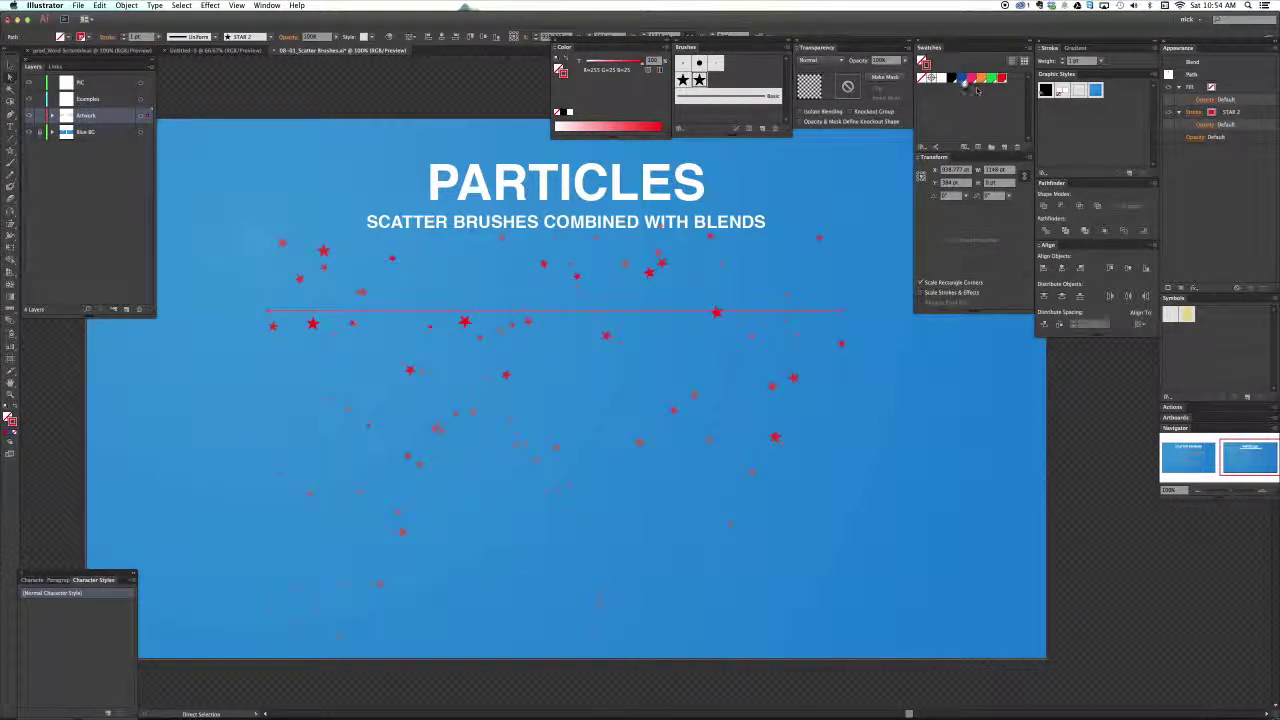
click(960, 79)
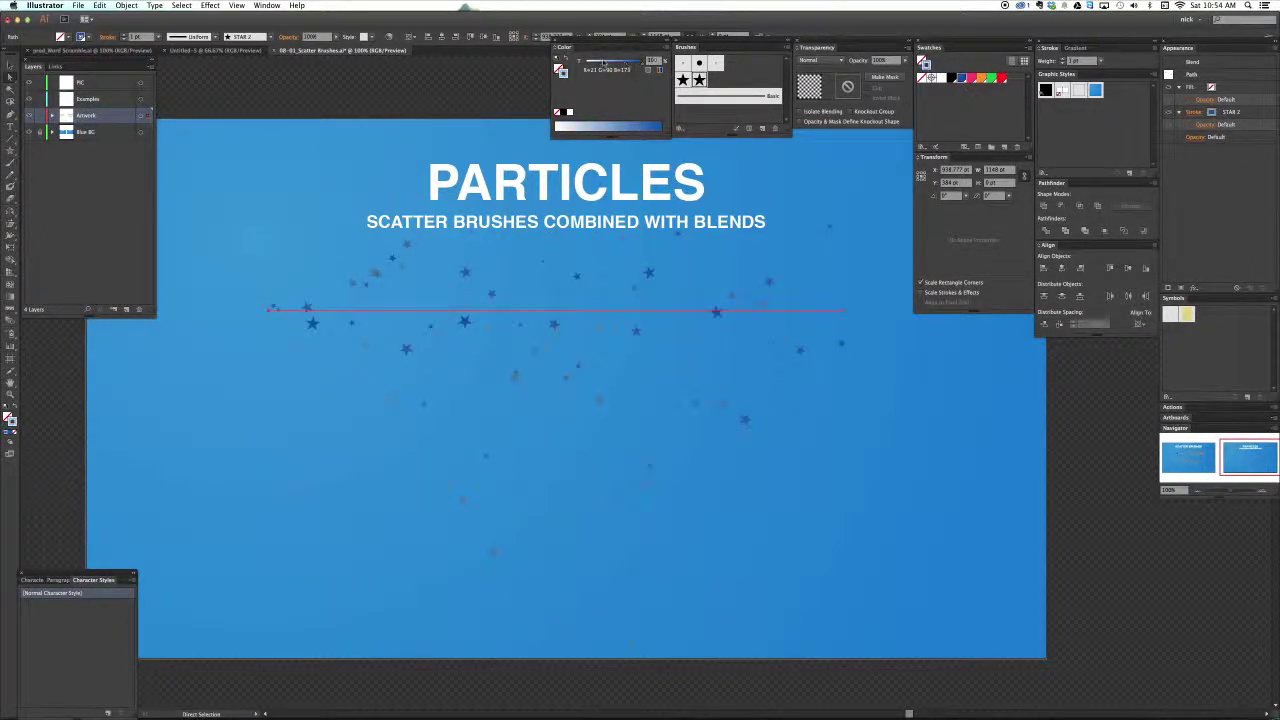
click(603, 62)
drag(603, 62, 598, 65)
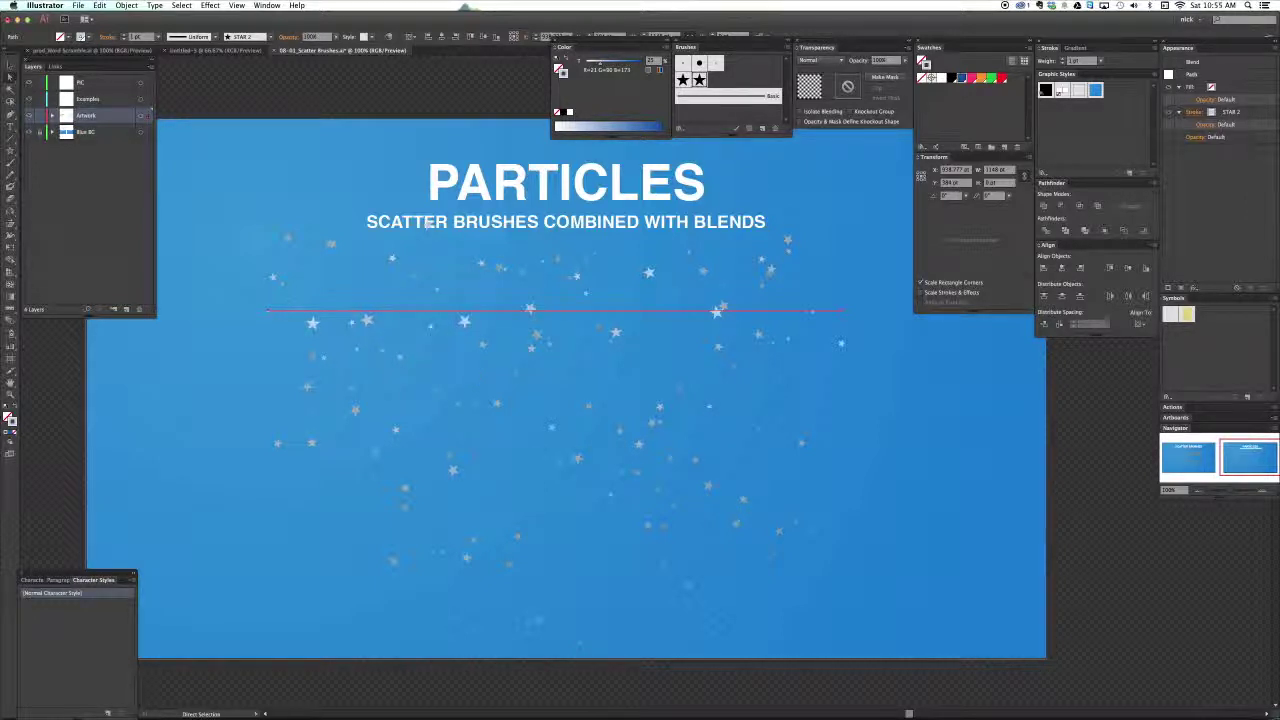
drag(269, 311, 269, 333)
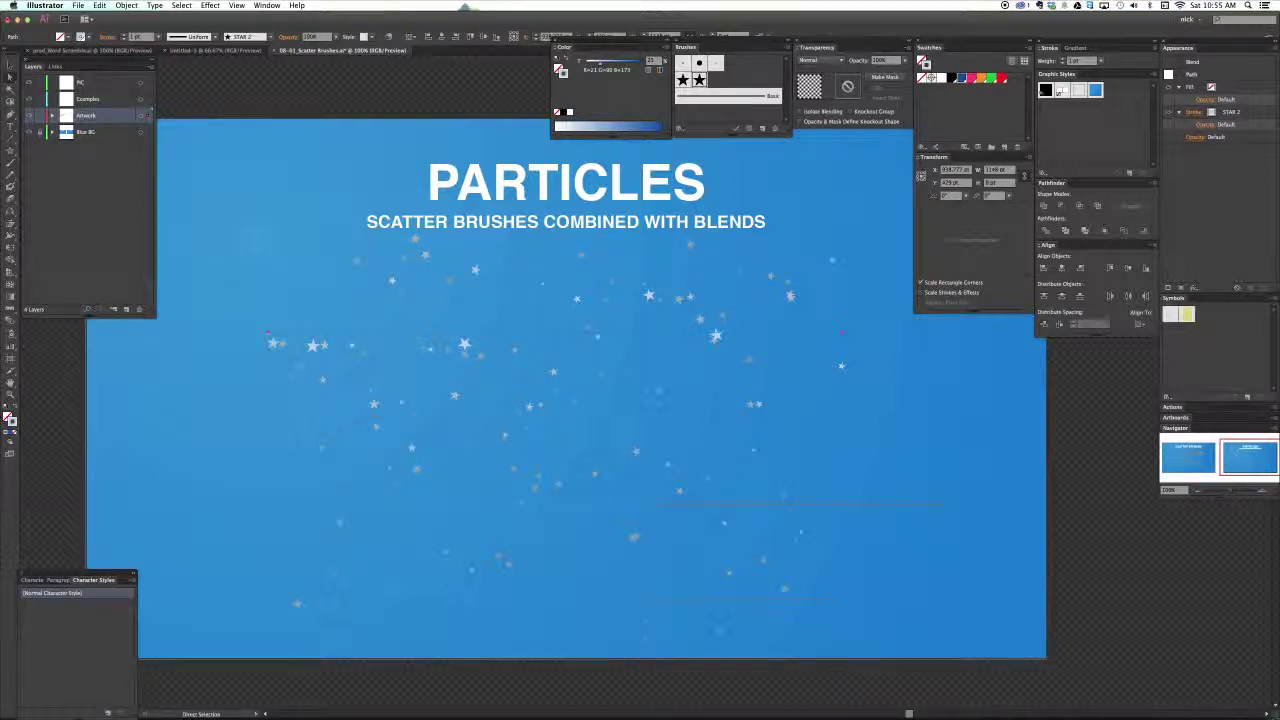
Apply a Gaussian Blur with a radius of 8 pixels to the whole lower path of the blend and deselect it
drag(944, 504, 645, 600)
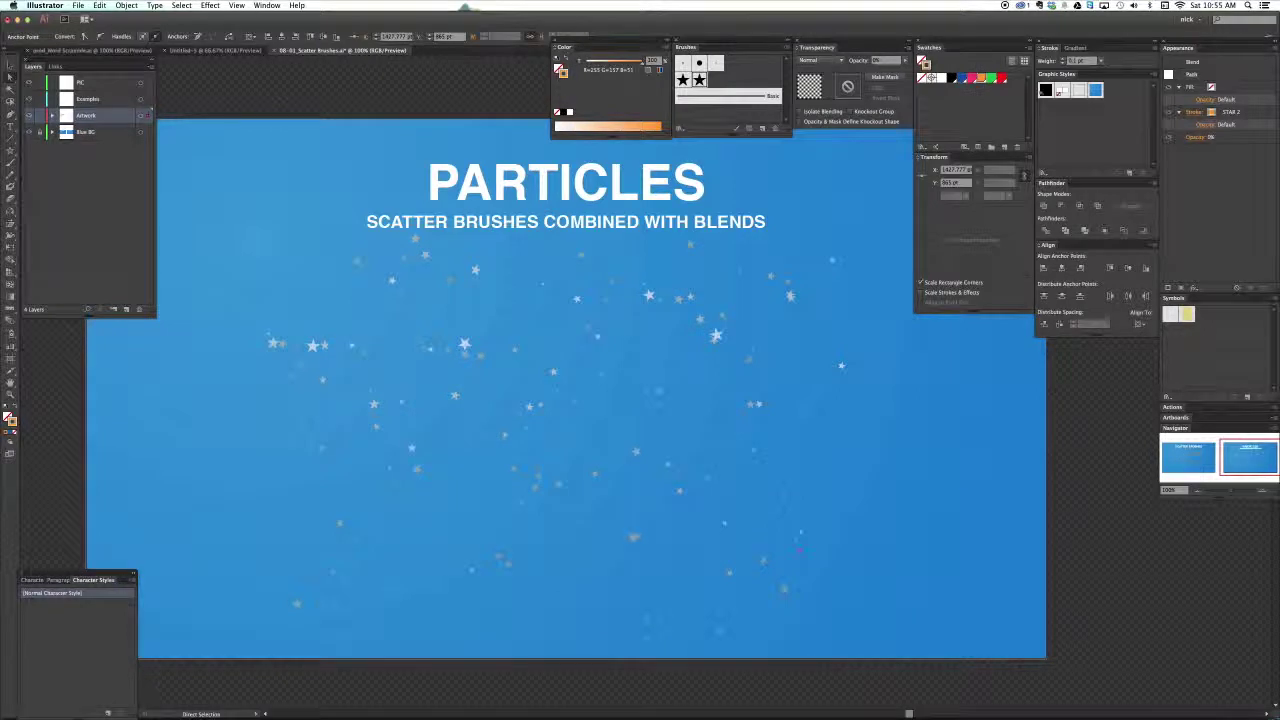
click(648, 550)
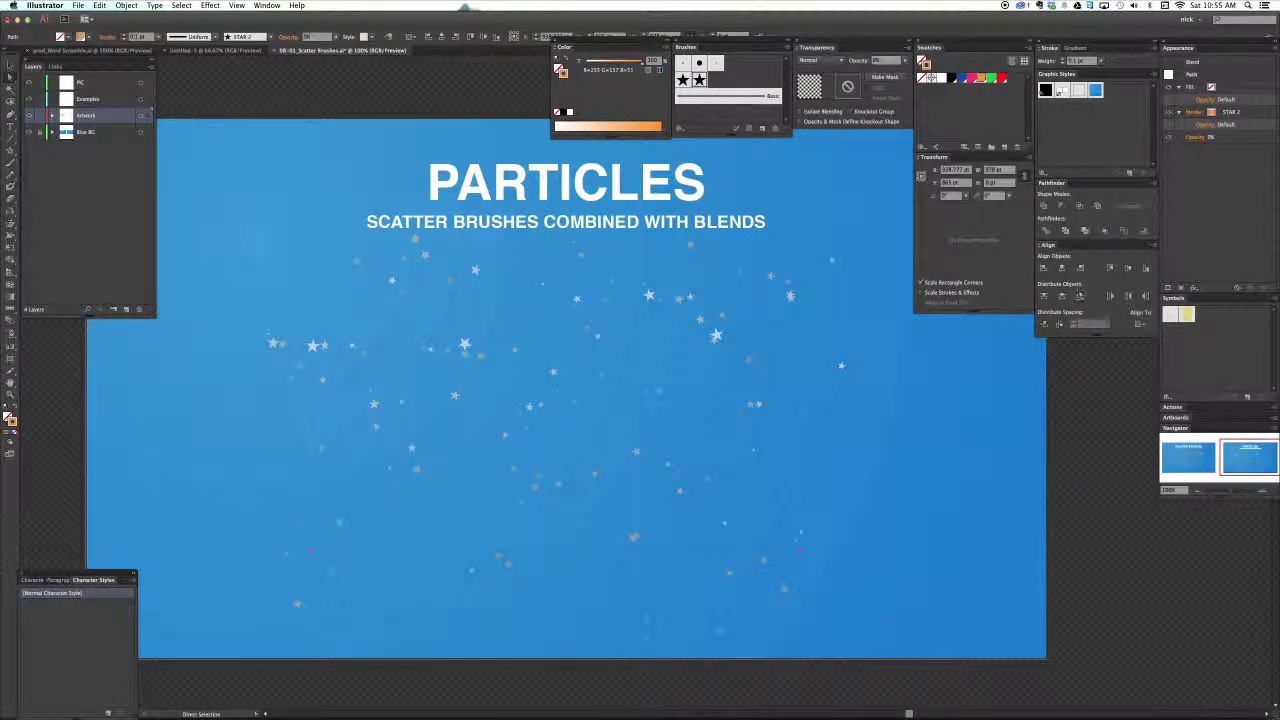
click(1192, 76)
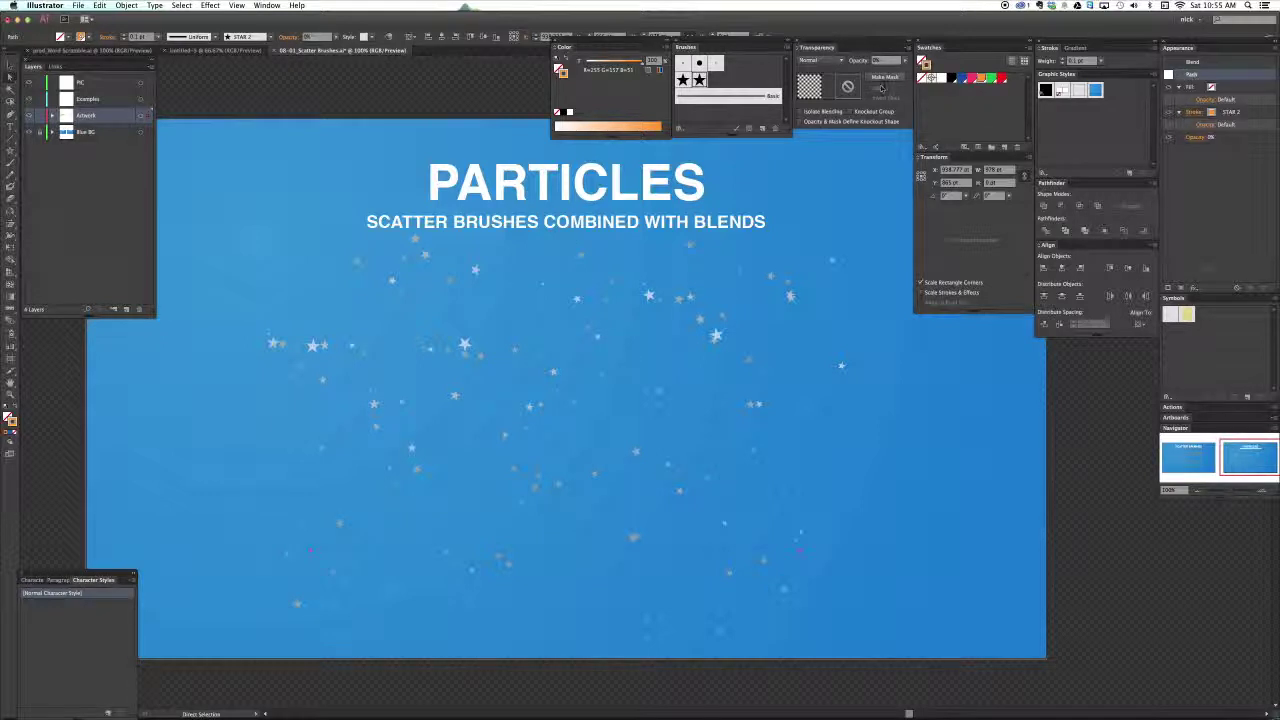
click(1196, 288)
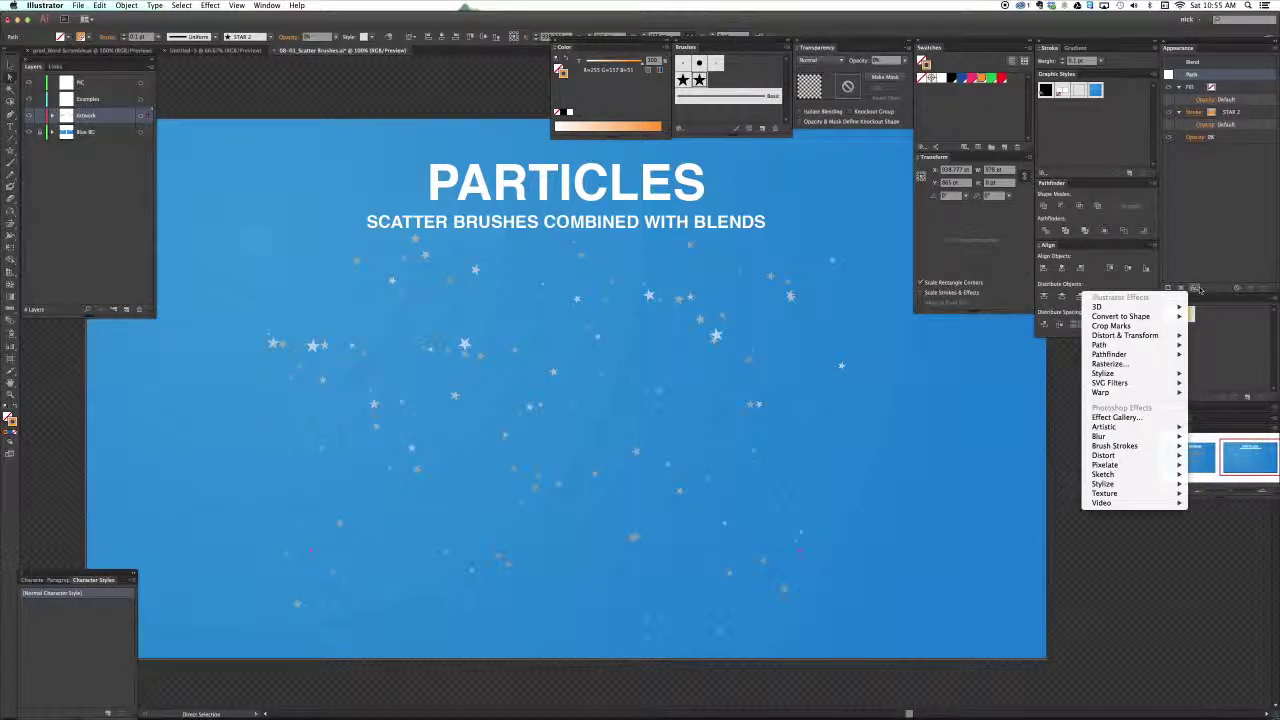
mouse_move(1163, 438)
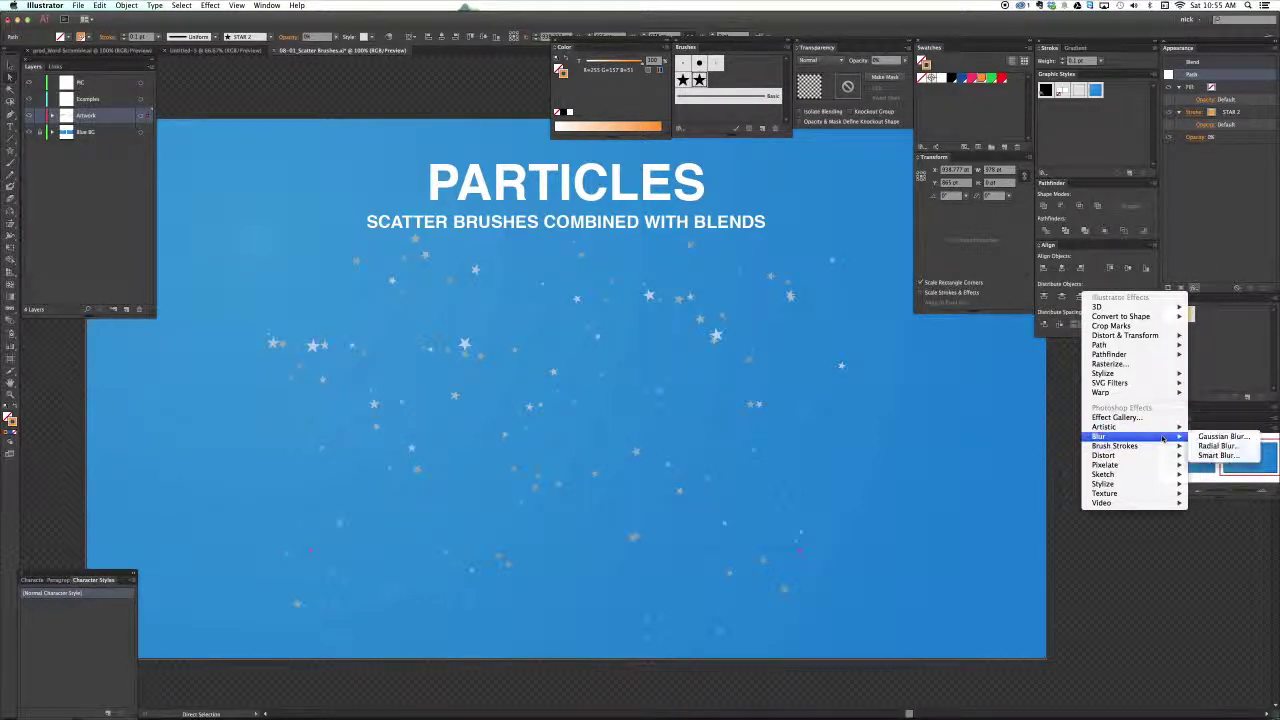
click(1222, 436)
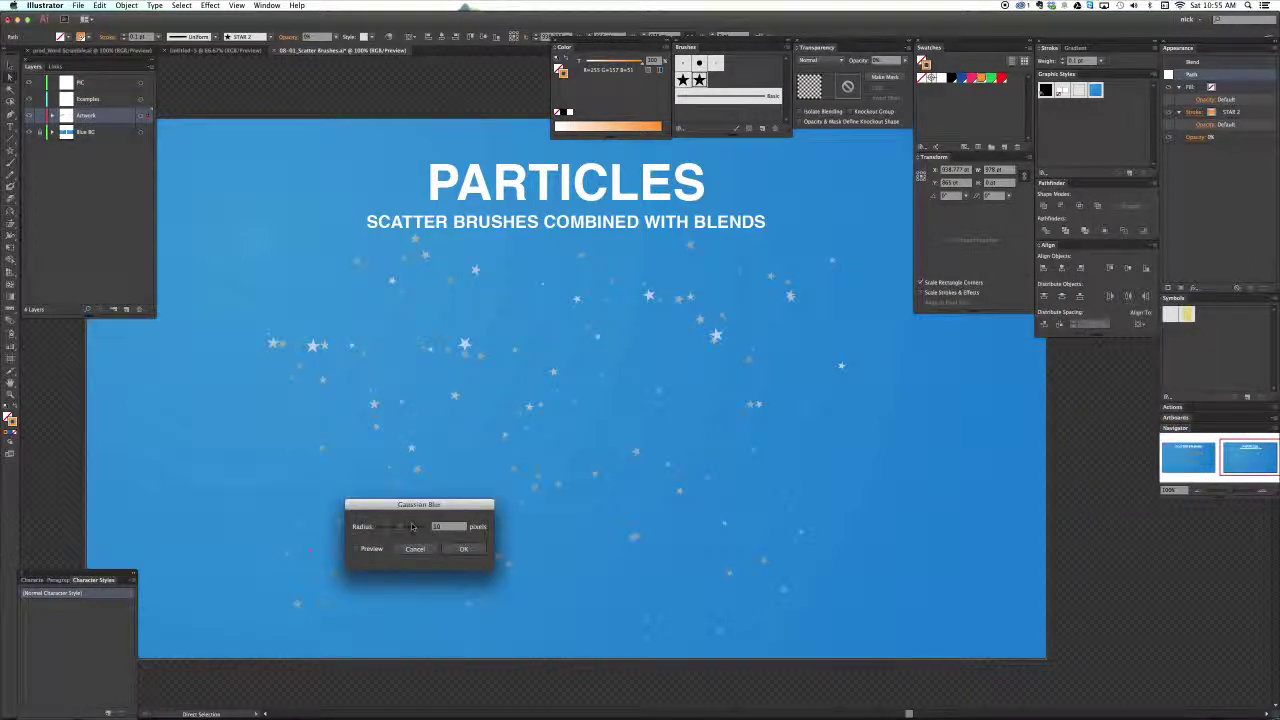
click(371, 549)
drag(388, 531, 413, 527)
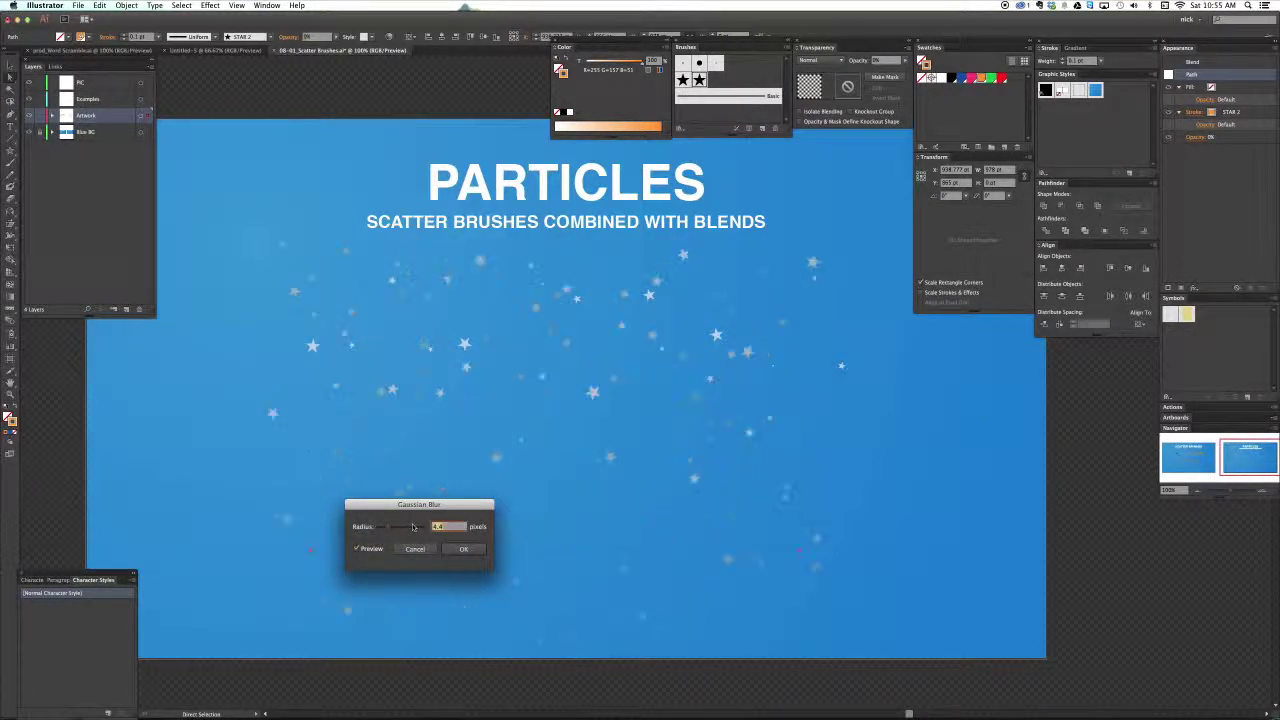
text(8)
key(Return)
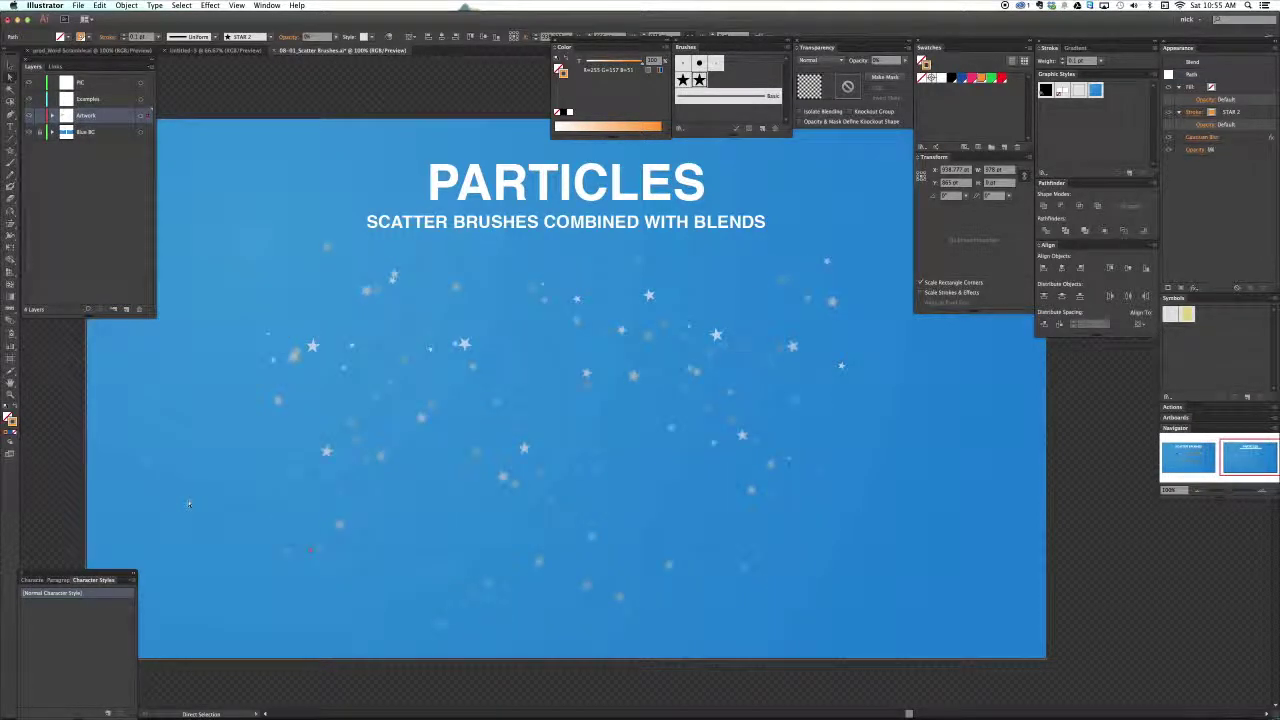
key(super+shift+a)
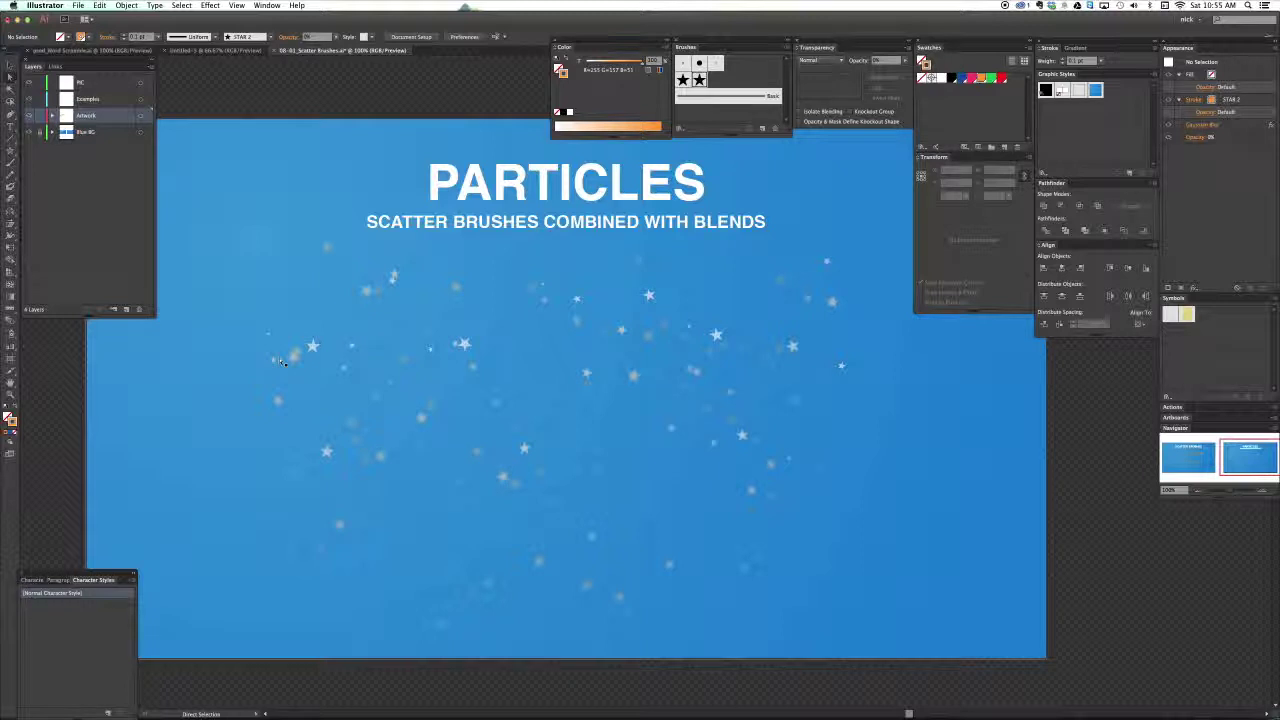